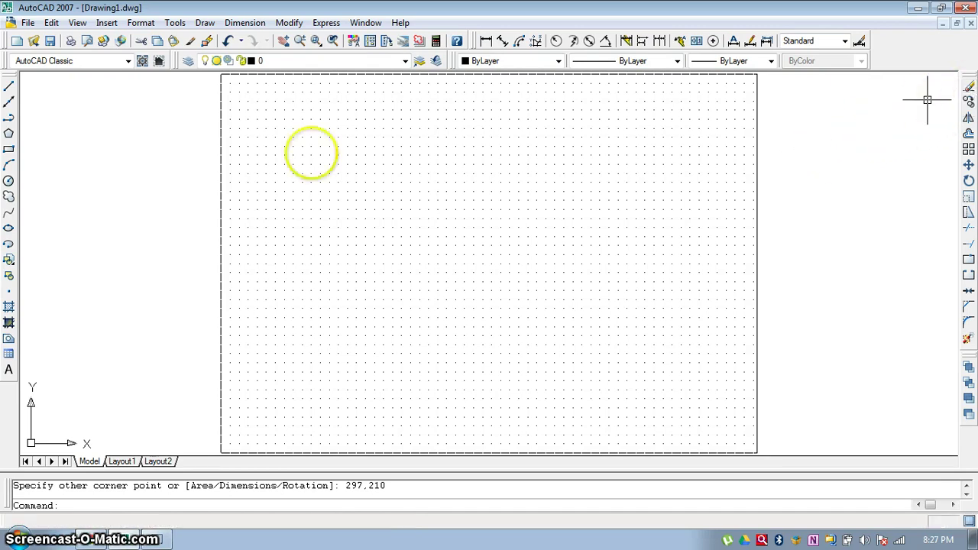
Draw a closed, irregular four-sided shape with the Line command near the middle of the sheet
click(9, 88)
click(381, 196)
click(396, 297)
click(491, 171)
click(382, 194)
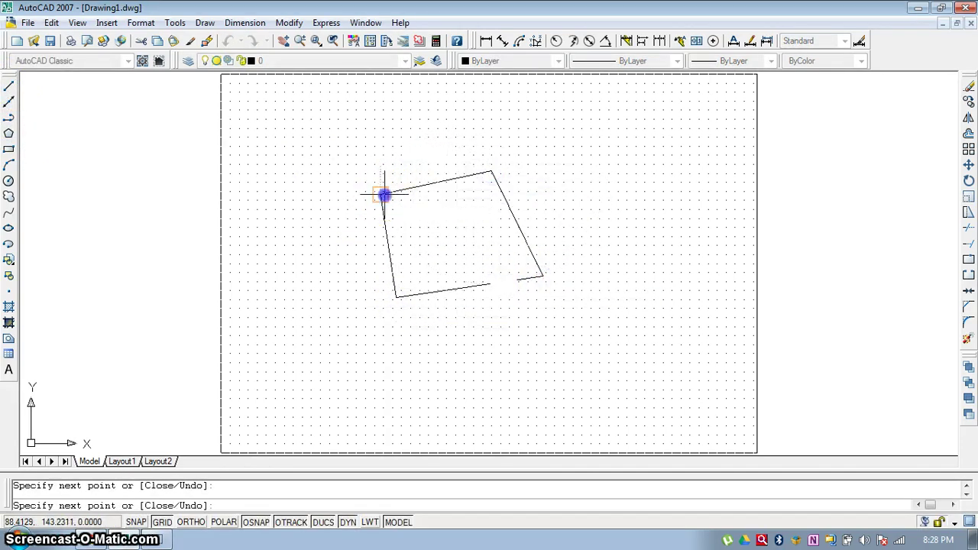
key(Escape)
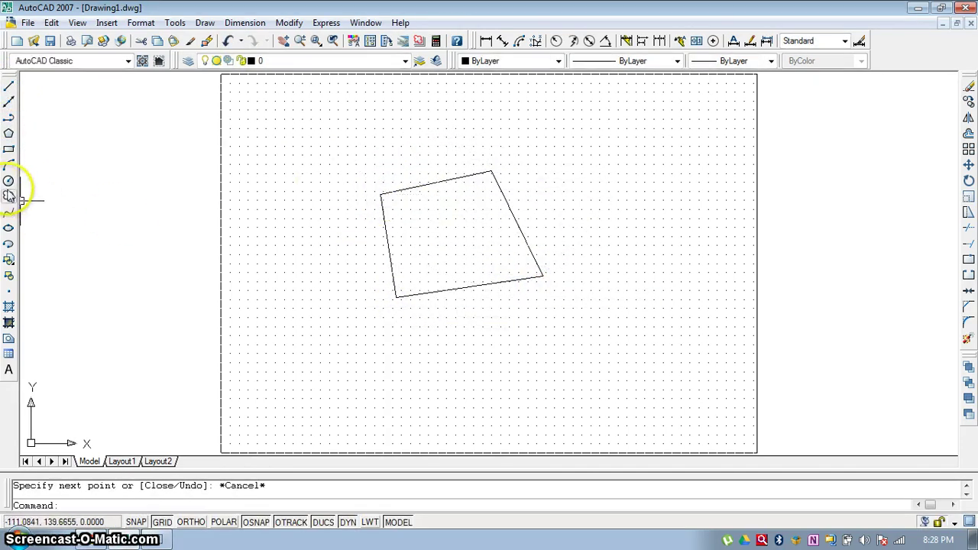
Draw a circle of radius about 33 below the four-sided shape, overlapping its lower-right corner
click(8, 182)
click(521, 333)
click(574, 365)
key(Escape)
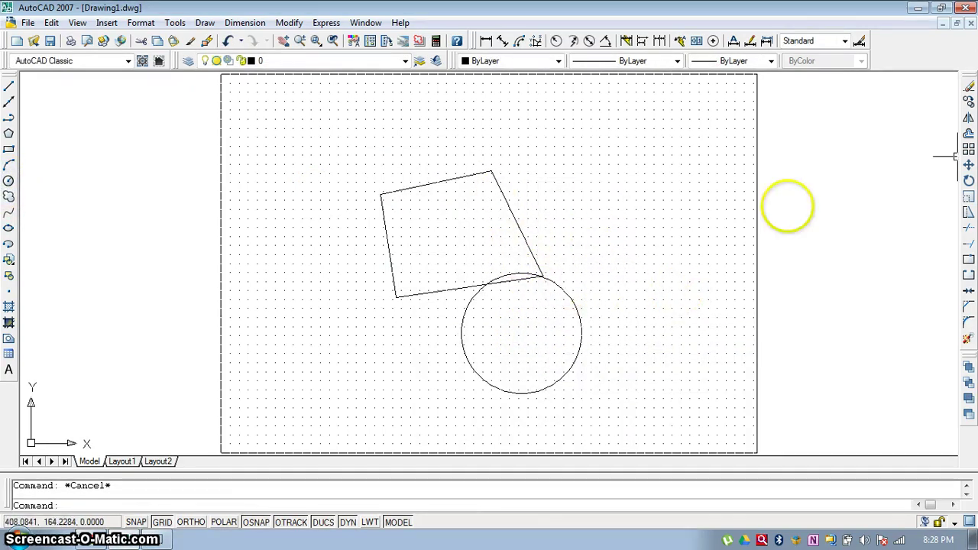
Erase the right side of the four-sided shape and the circle with the Erase command
click(968, 90)
click(502, 199)
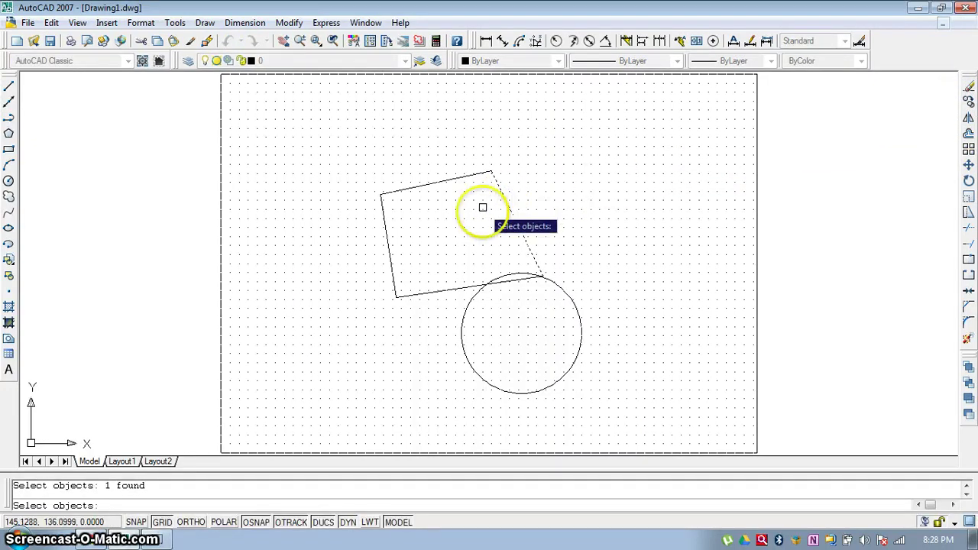
right_click(478, 237)
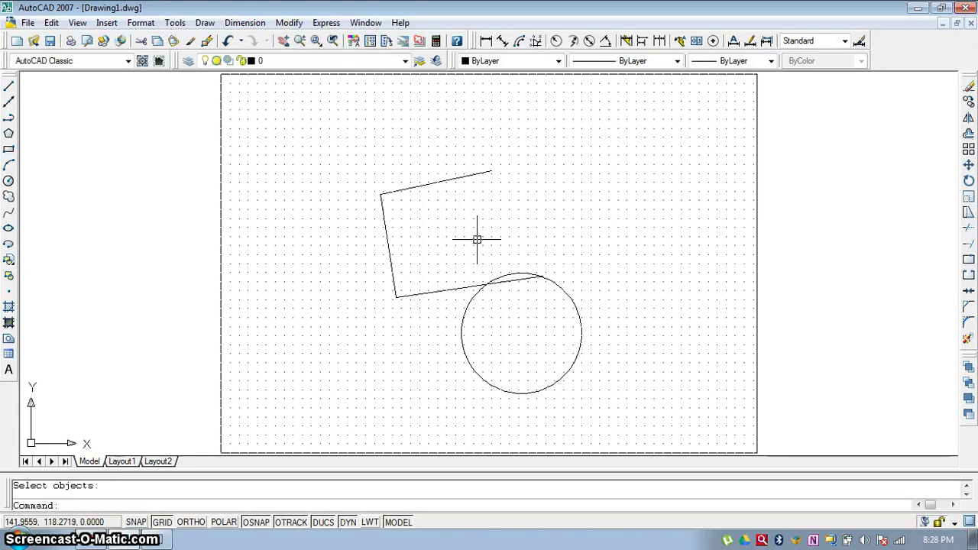
click(969, 90)
click(569, 291)
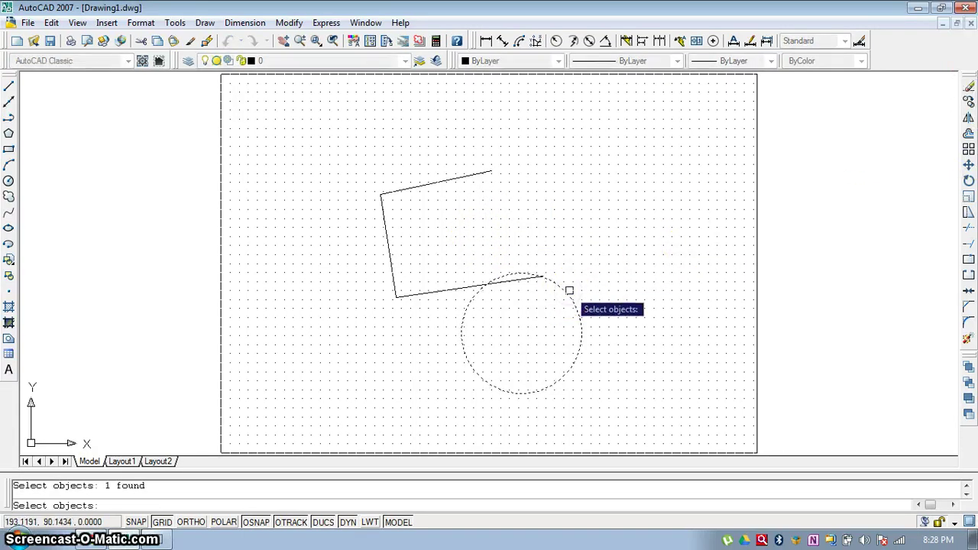
right_click(570, 290)
Select the three remaining lines of the shape with a window and delete them
click(354, 119)
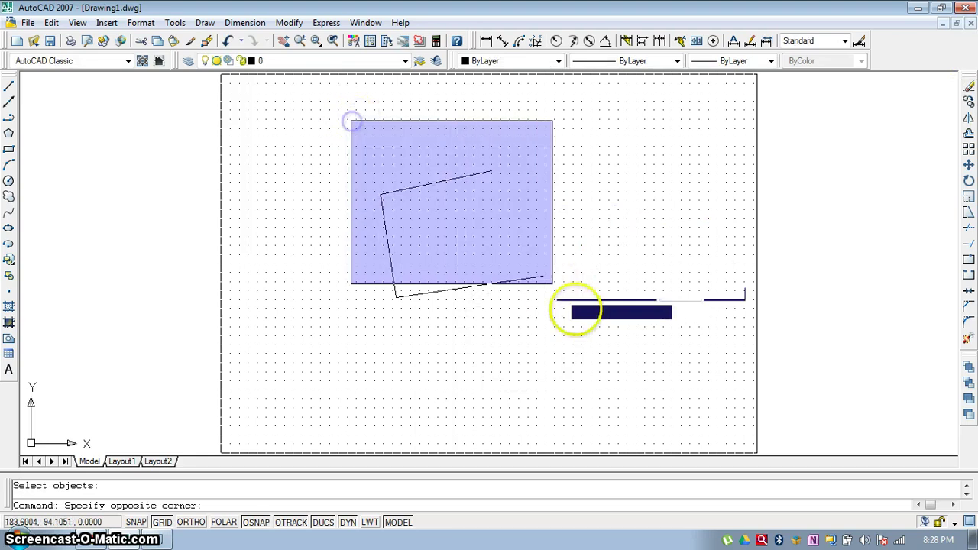
click(577, 316)
key(Delete)
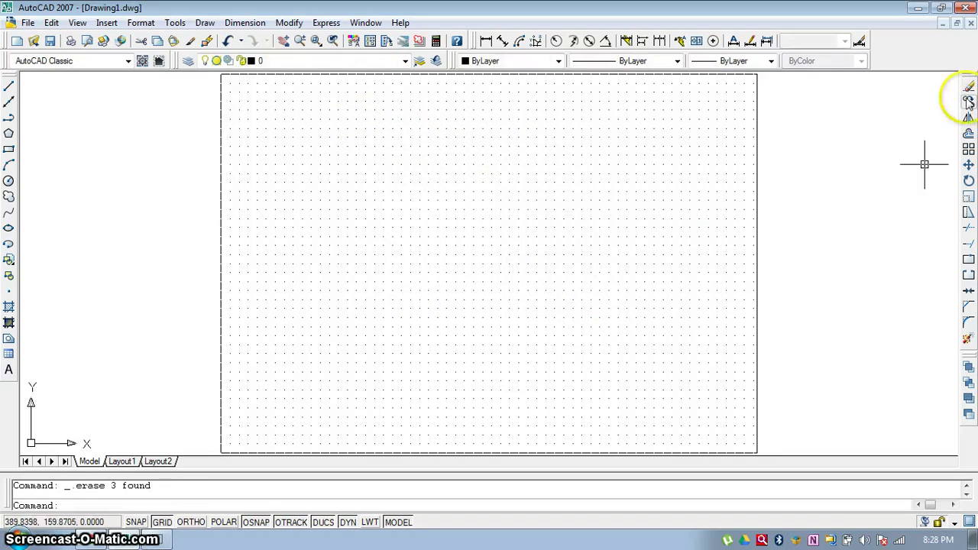
Draw a circle of radius about 33 in the sheet's upper-left area and a circle of radius about 7.6 centred on its bottom quadrant
click(9, 182)
click(331, 164)
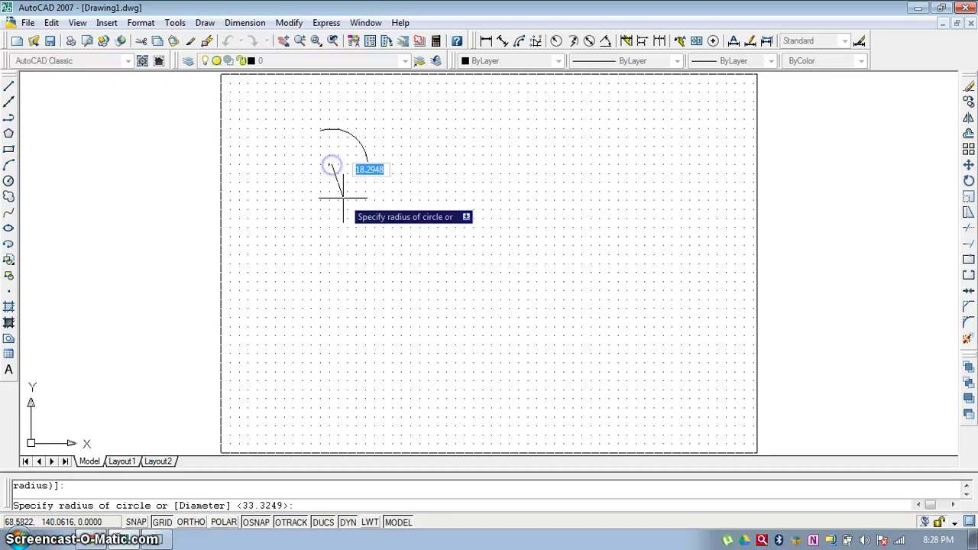
click(349, 220)
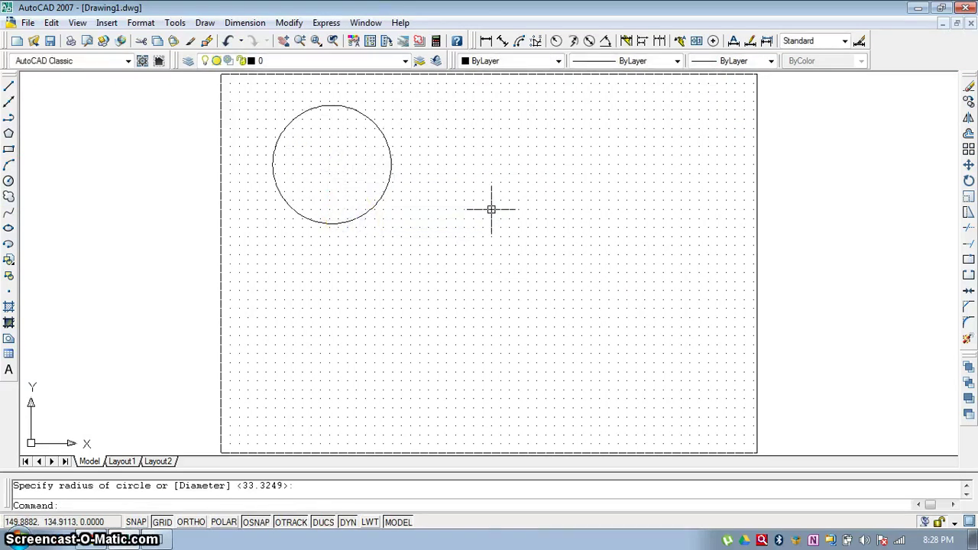
click(10, 182)
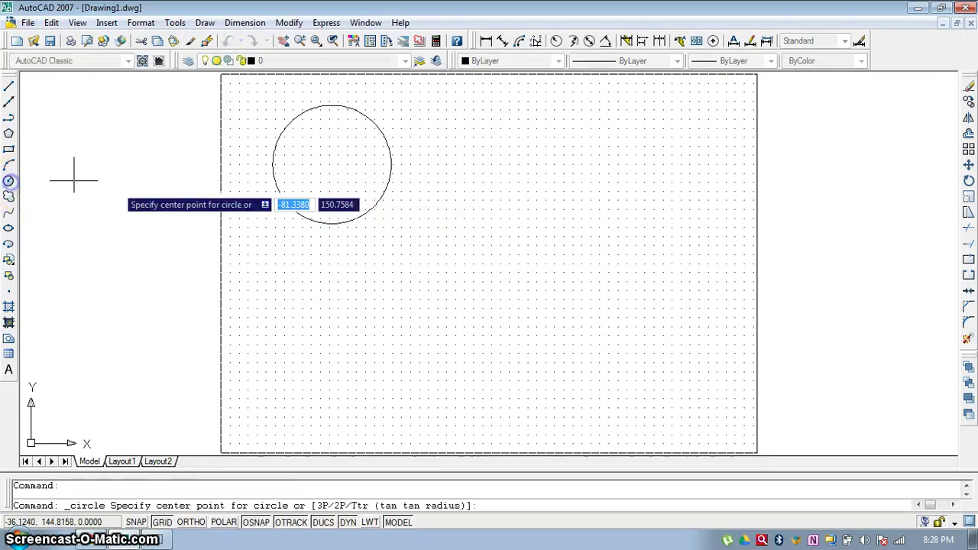
click(331, 223)
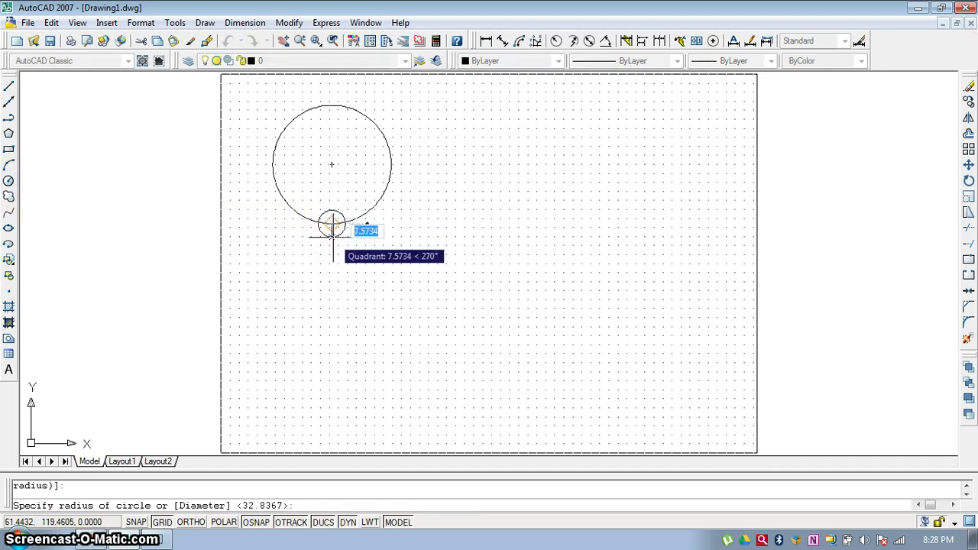
click(333, 237)
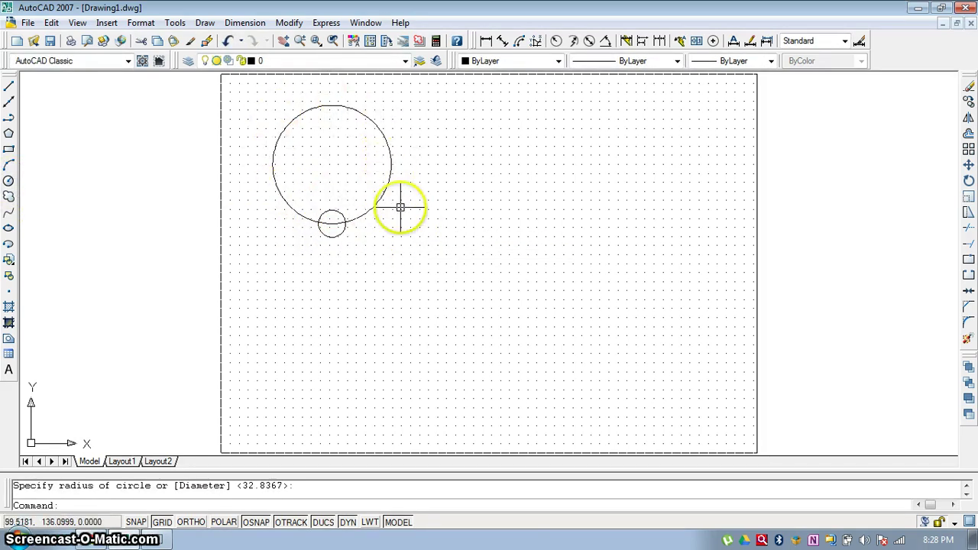
Copy the small circle from its centre to the large circle's right quadrant, top quadrant, left side and centre
click(968, 102)
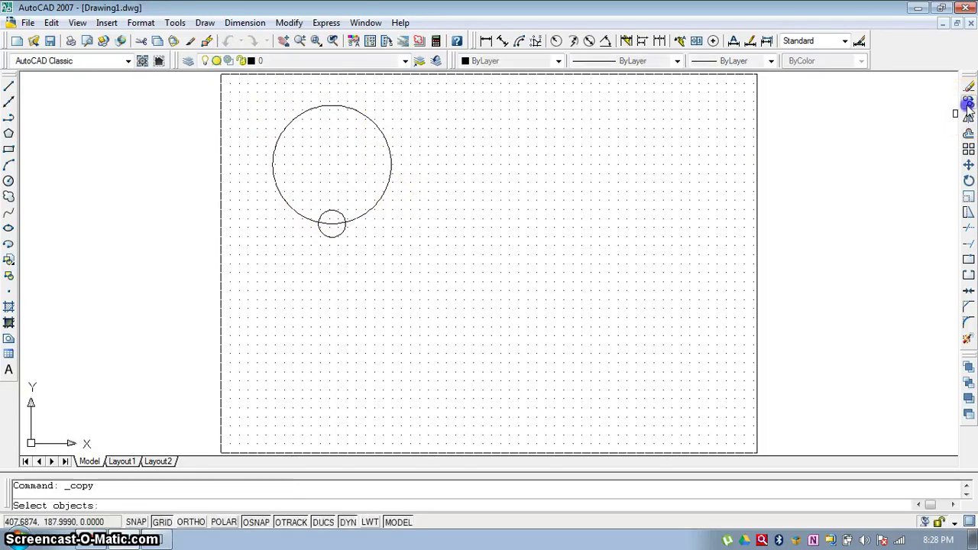
click(340, 234)
key(Return)
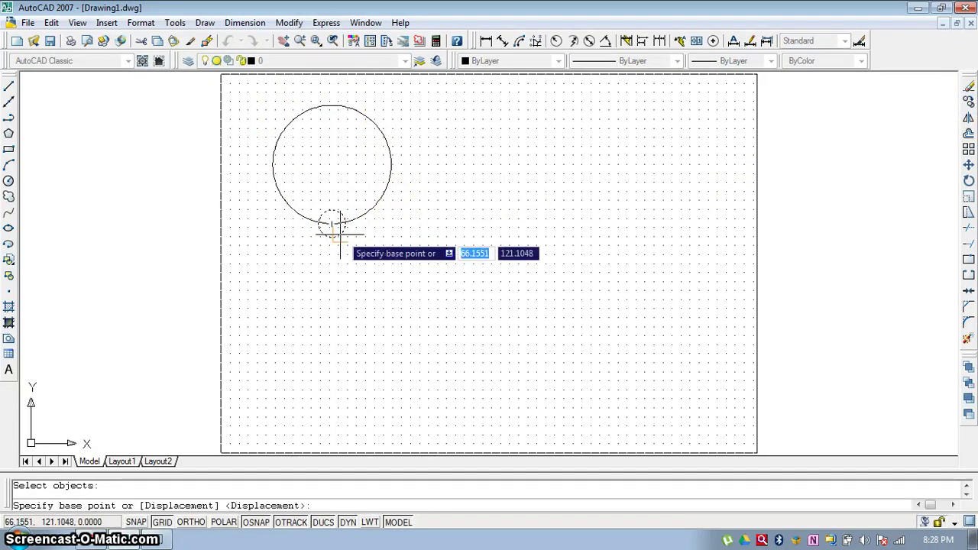
scroll(328, 227, up, 2)
scroll(323, 179, down, 4)
scroll(328, 161, up, 2)
scroll(328, 162, up, 2)
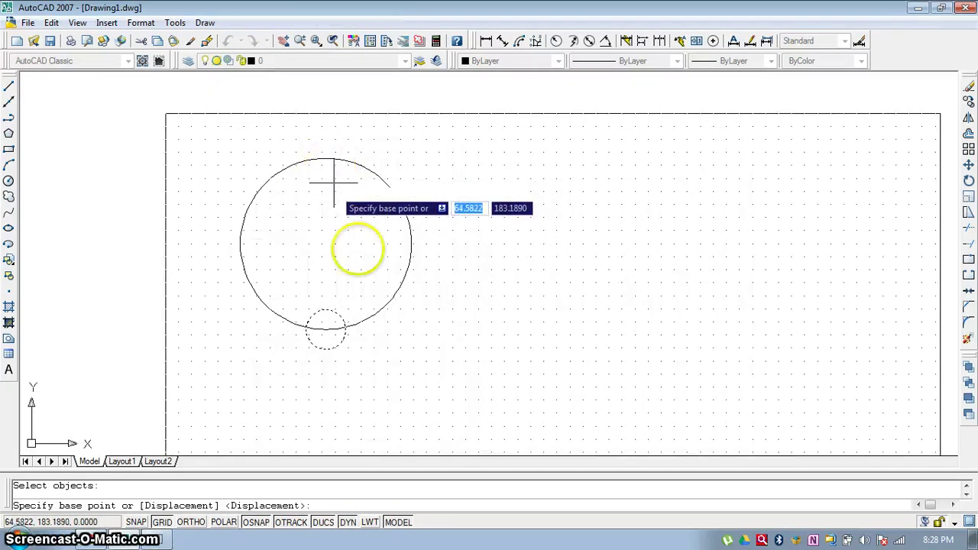
click(326, 329)
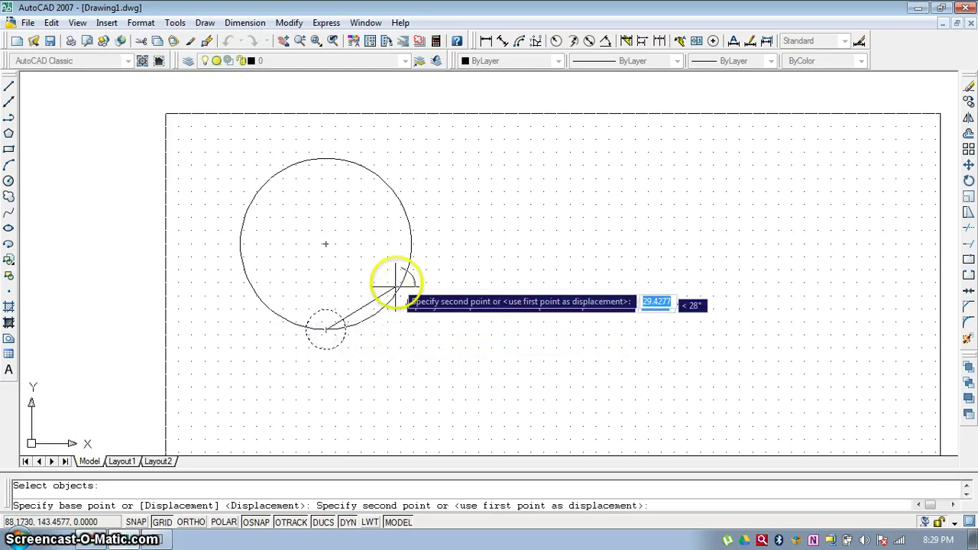
click(410, 242)
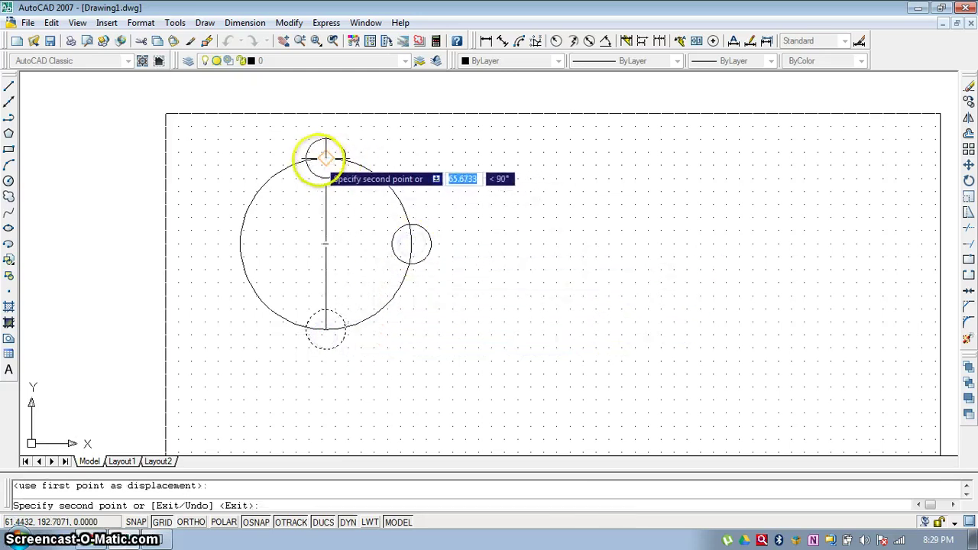
click(326, 158)
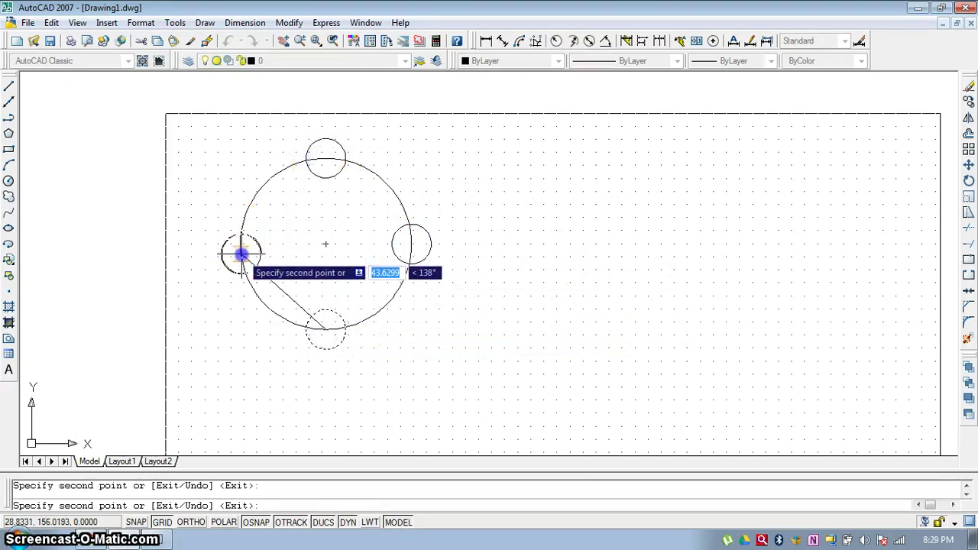
click(325, 245)
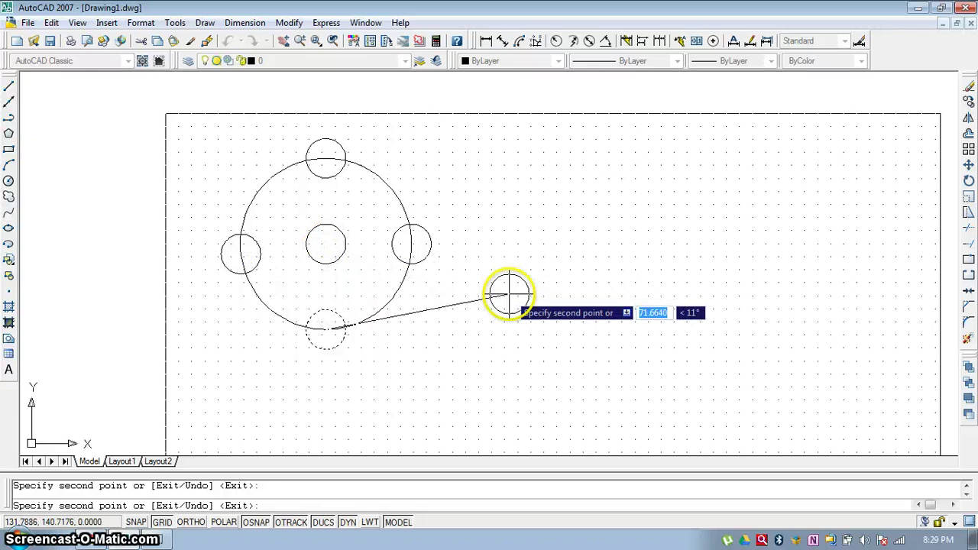
key(Escape)
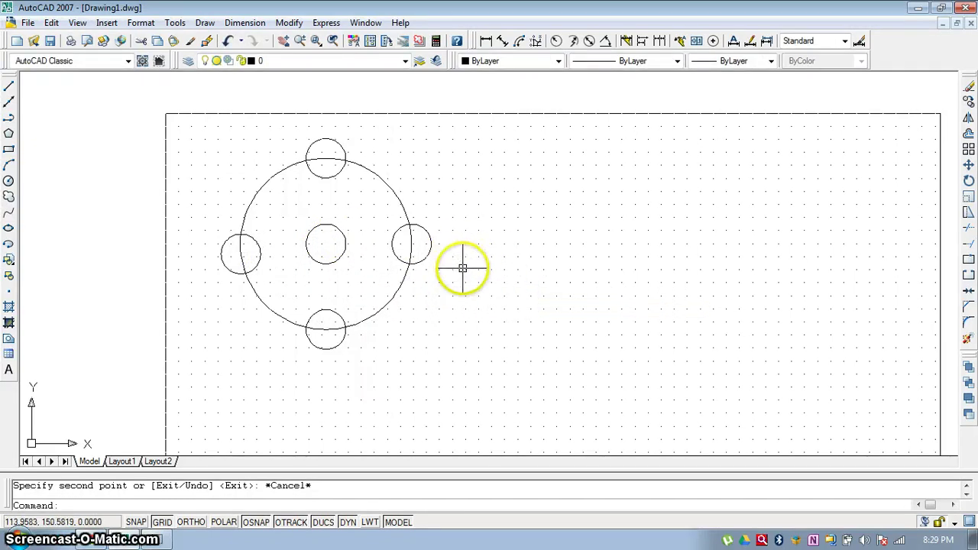
Copy all six circles to three other places on the sheet, using the bottom small circle's centre as base point
click(215, 131)
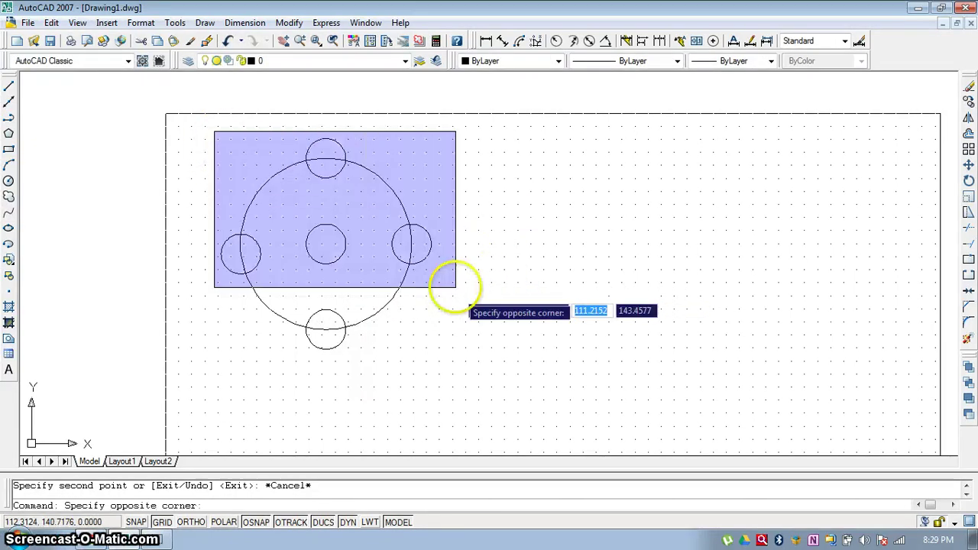
click(447, 353)
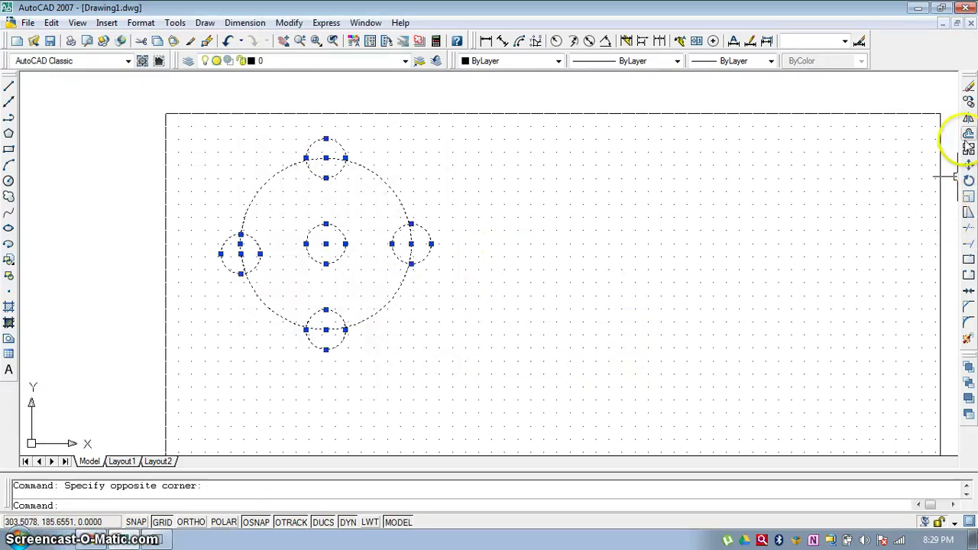
click(968, 102)
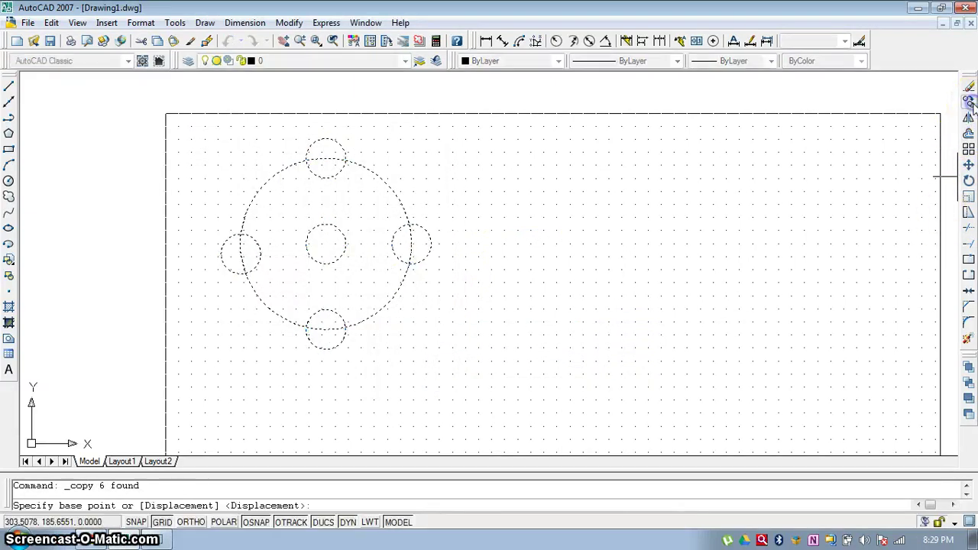
click(326, 329)
click(709, 362)
click(412, 417)
key(Escape)
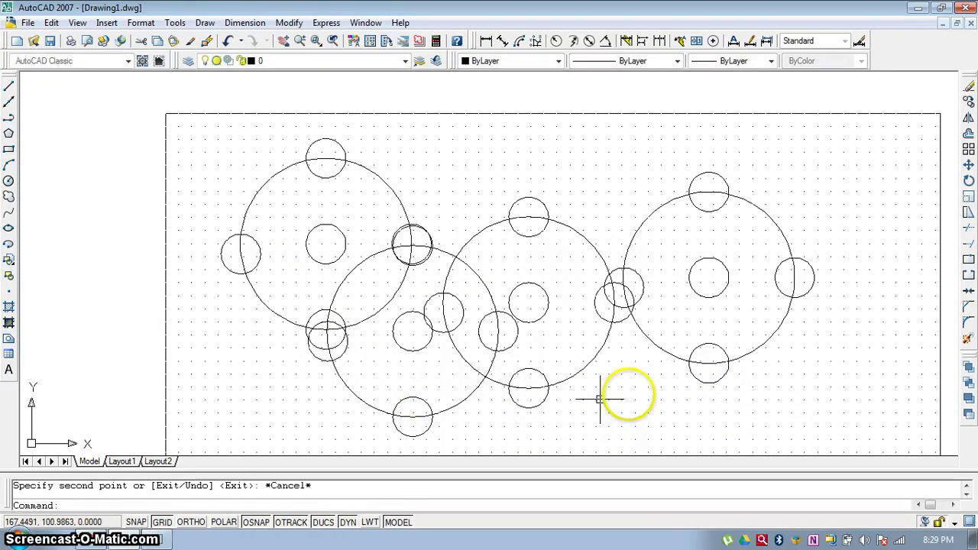
Undo the copies of the whole circle group and the copies of the small circle
key(ctrl+z)
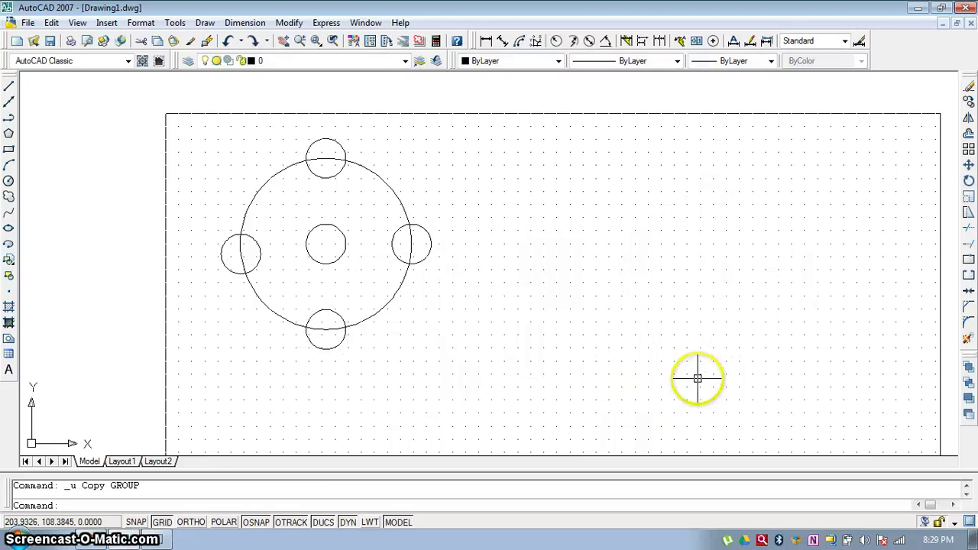
key(ctrl+z)
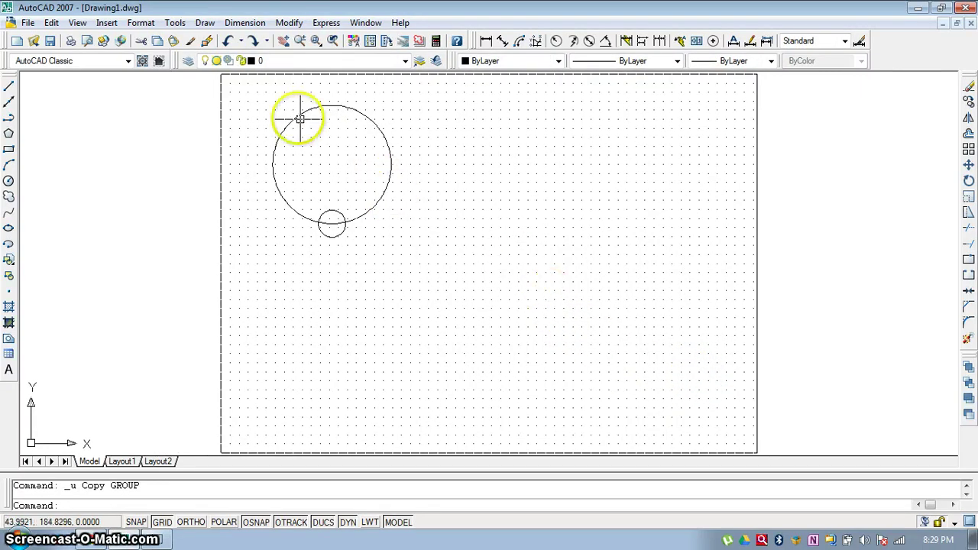
Select the large circle and the small circle with a window and delete both
click(262, 90)
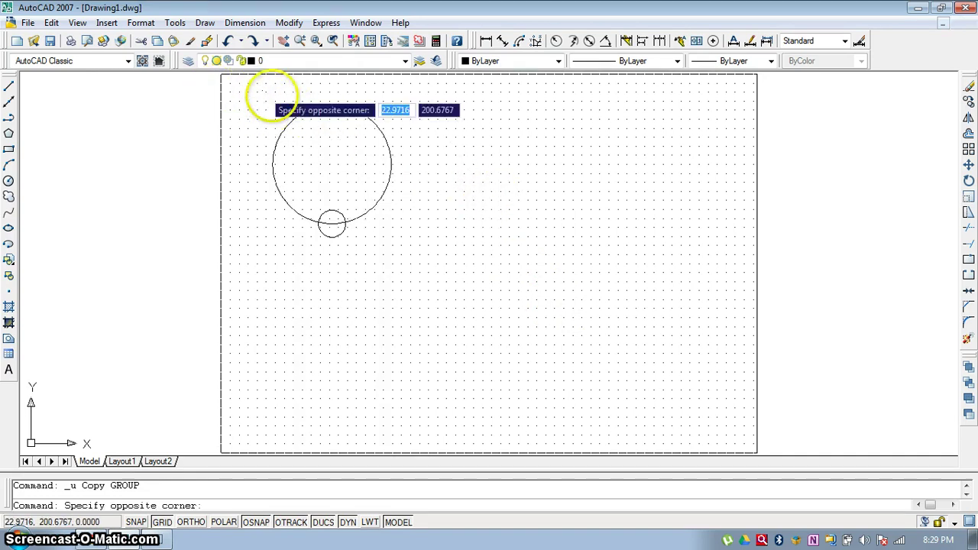
click(415, 262)
key(Delete)
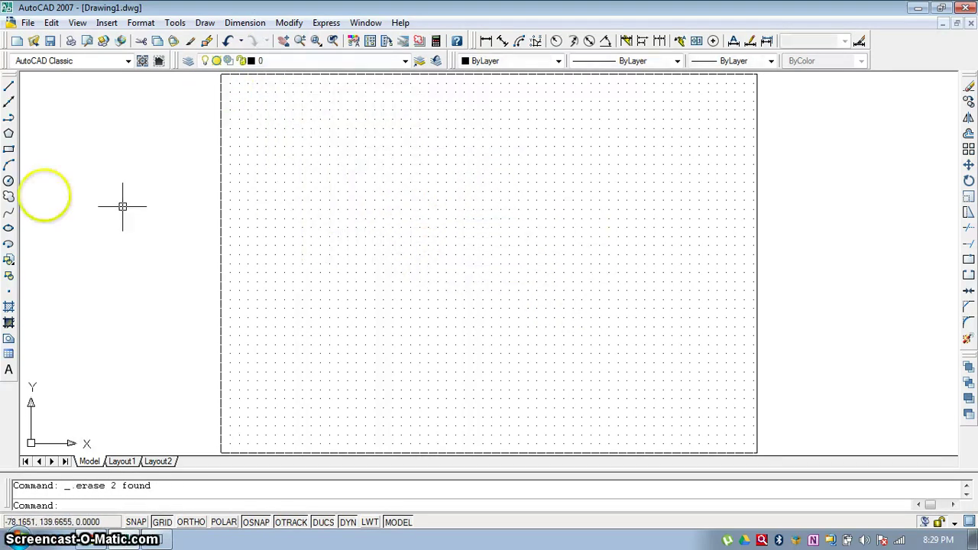
Draw an open zigzag of four connected line segments running from the sheet's upper middle down to its lower middle
click(10, 88)
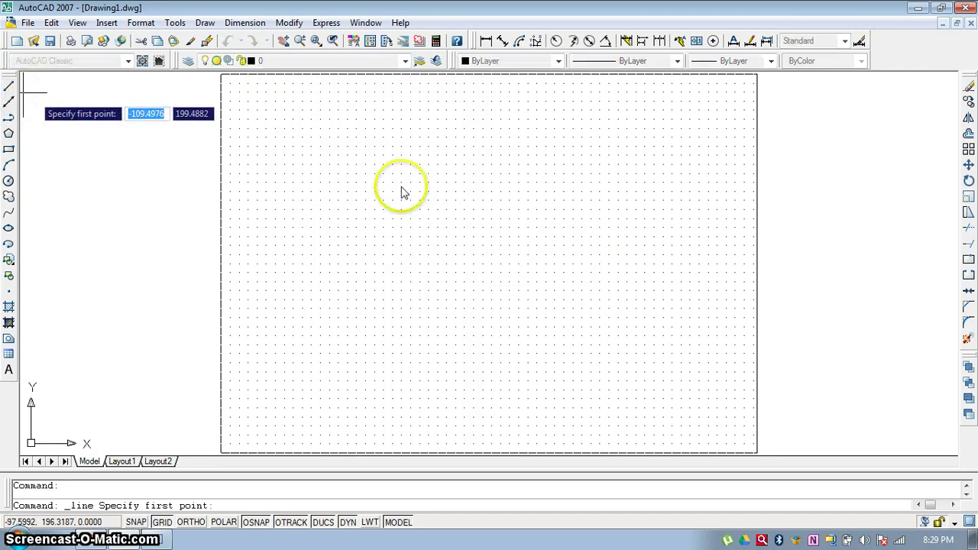
click(436, 137)
click(430, 246)
click(280, 265)
click(543, 416)
key(Escape)
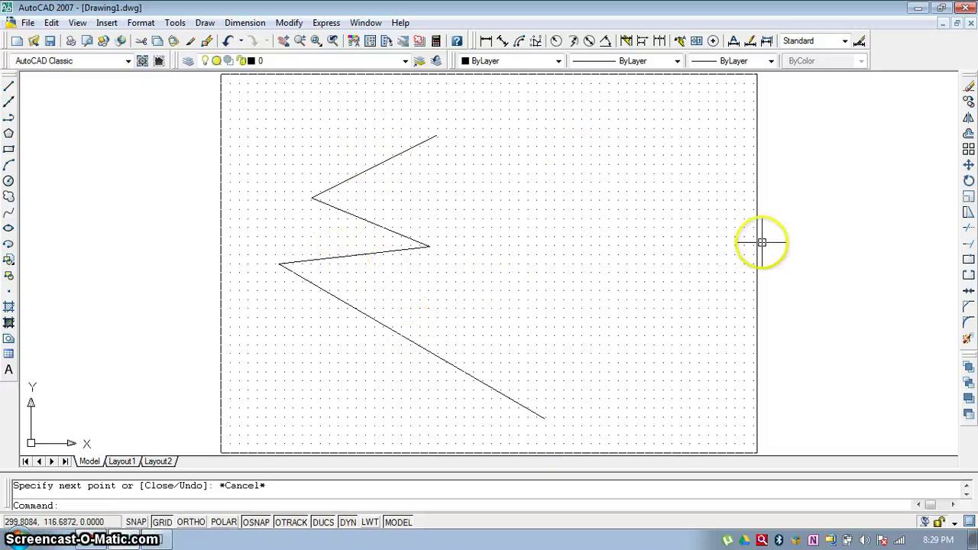
Mirror the four zigzag lines about the line joining the zigzag's upper and lower endpoints, keeping the source objects
click(968, 121)
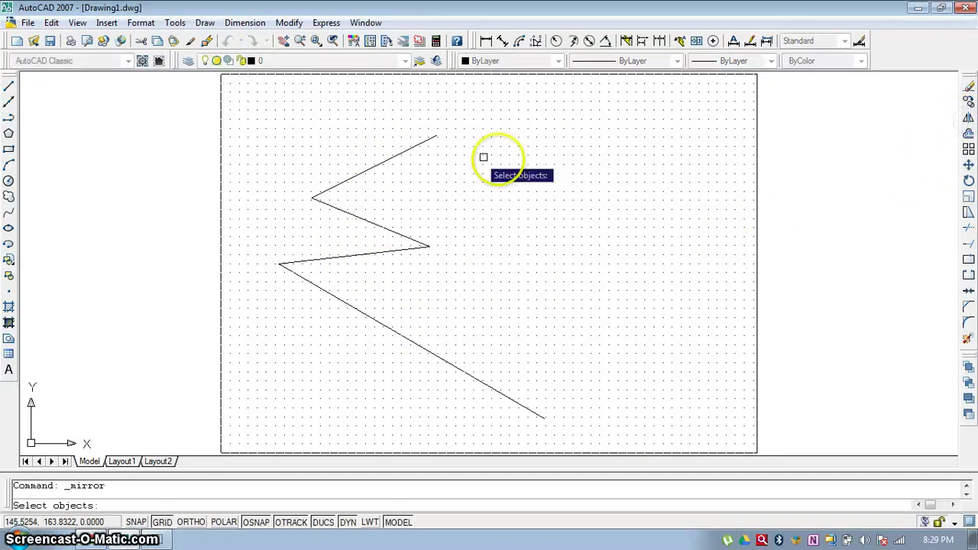
click(388, 158)
click(375, 223)
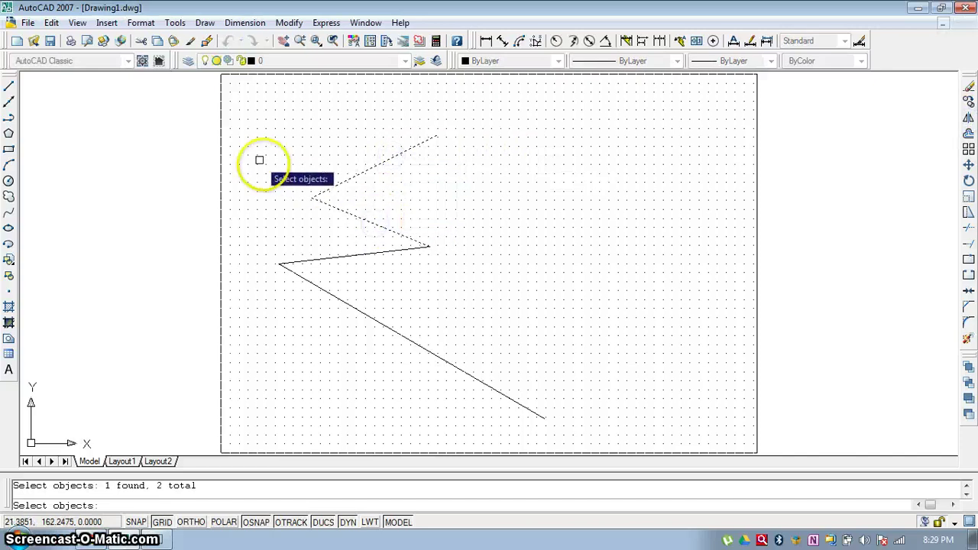
click(252, 113)
click(630, 419)
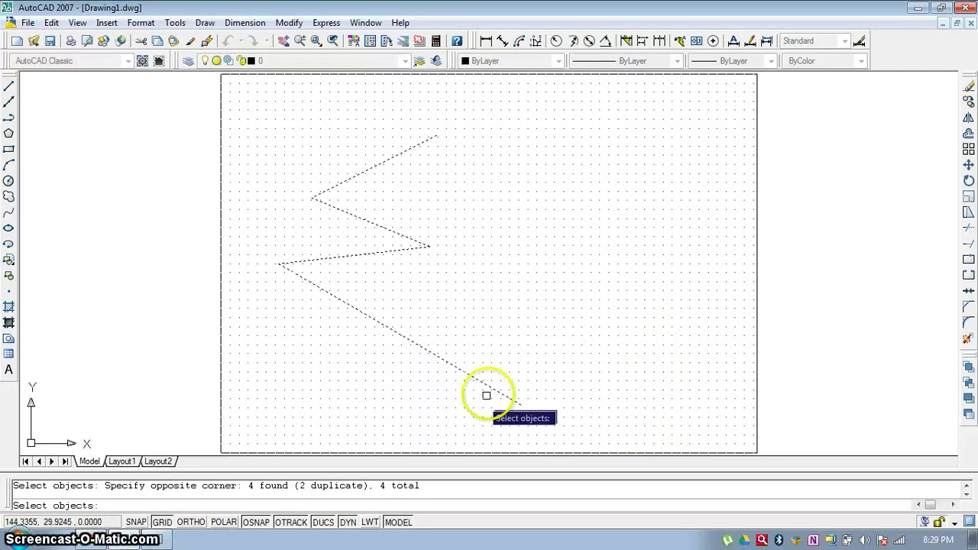
key(Return)
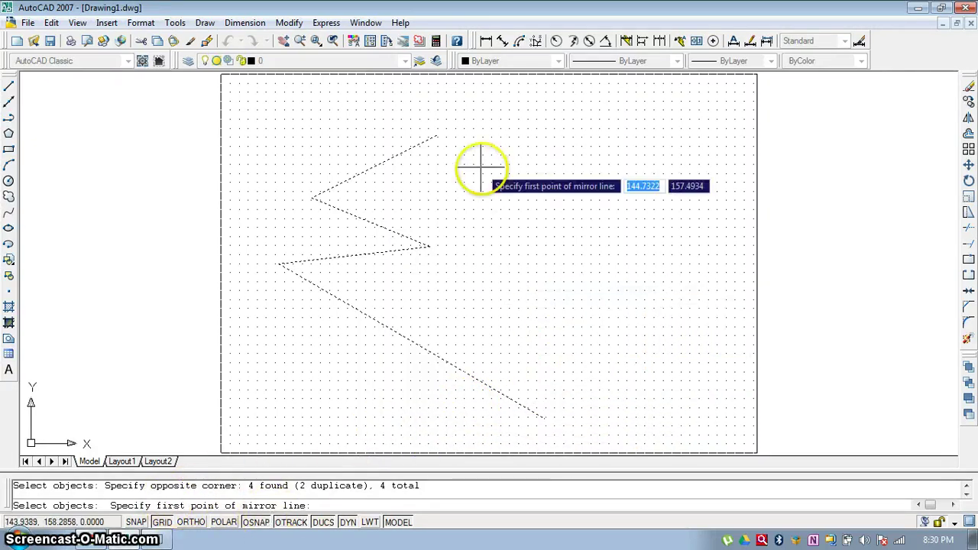
click(435, 136)
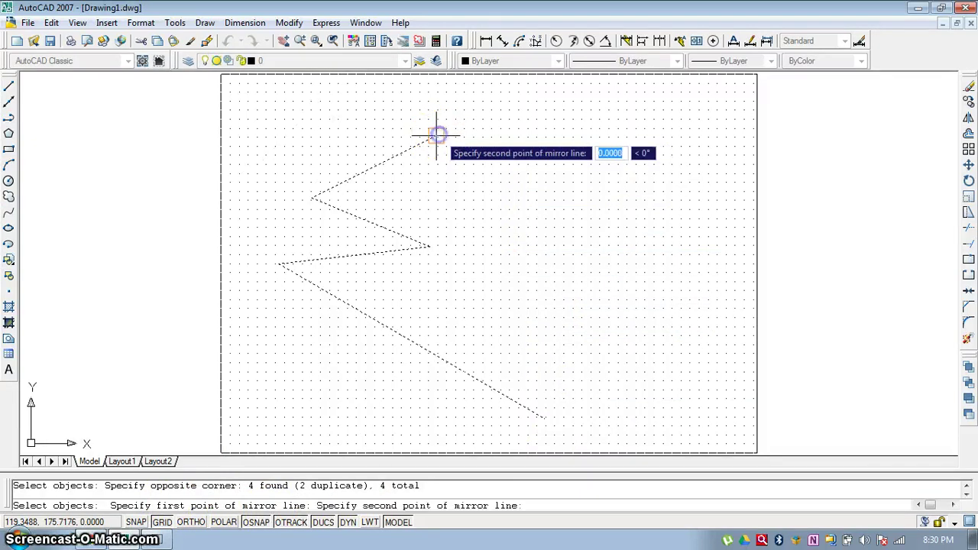
click(537, 412)
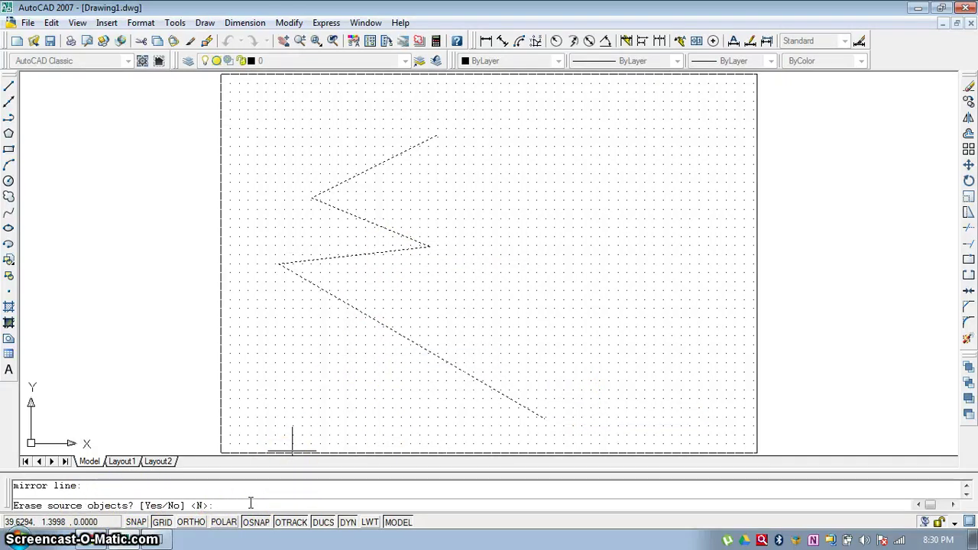
key(Return)
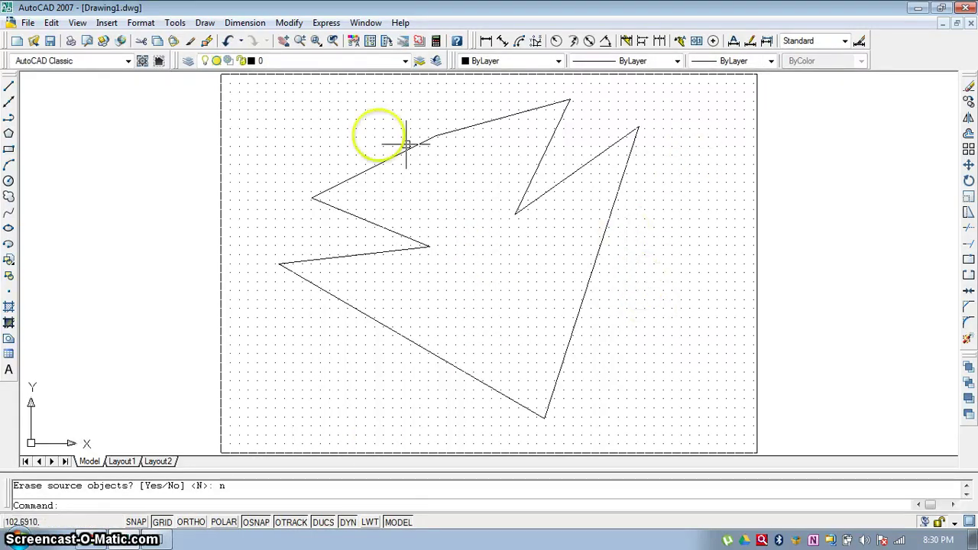
Delete all the zigzag lines and their mirrored copies using window selections
click(295, 116)
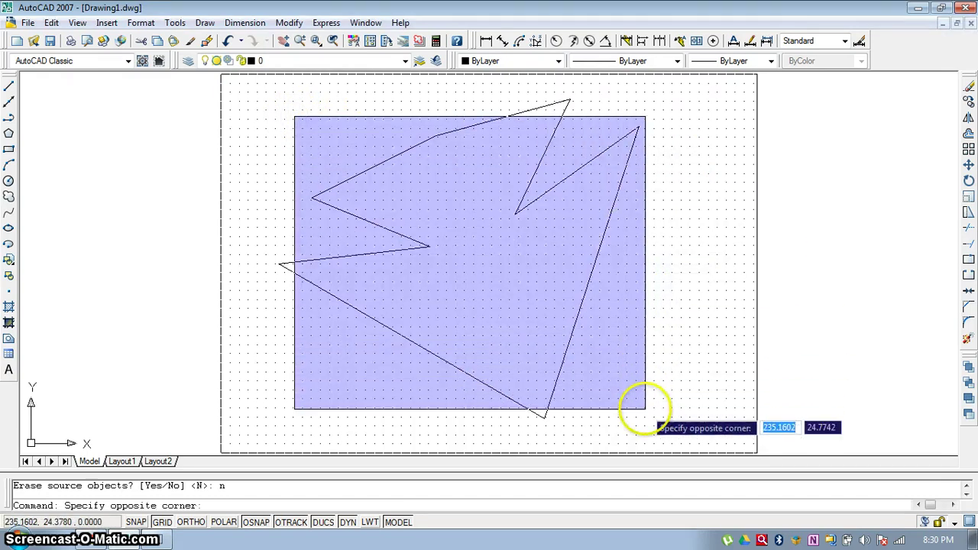
click(646, 412)
key(Delete)
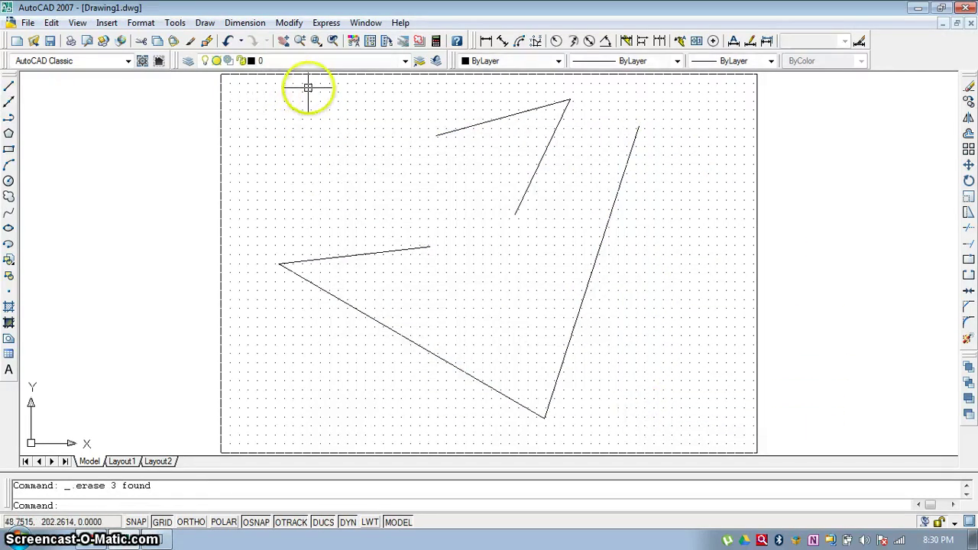
click(267, 86)
click(664, 418)
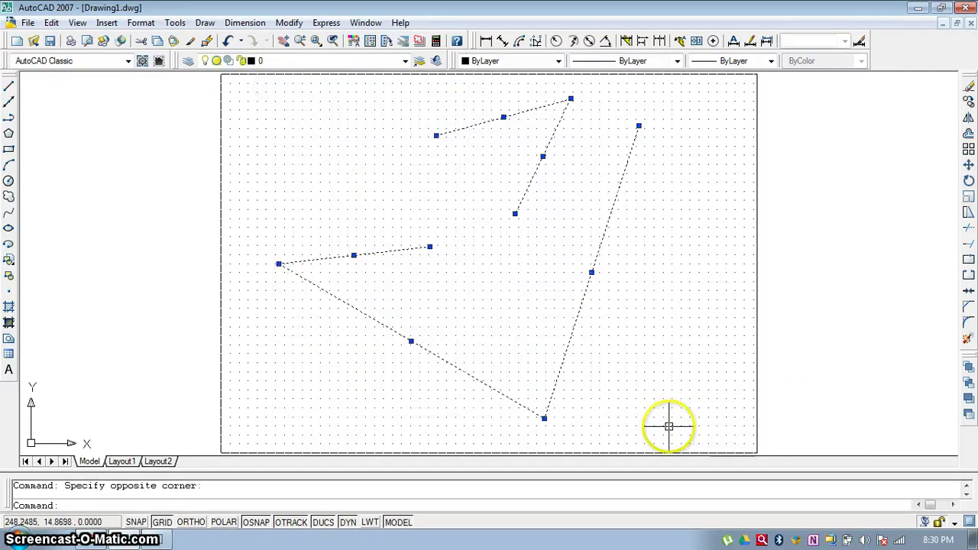
key(Delete)
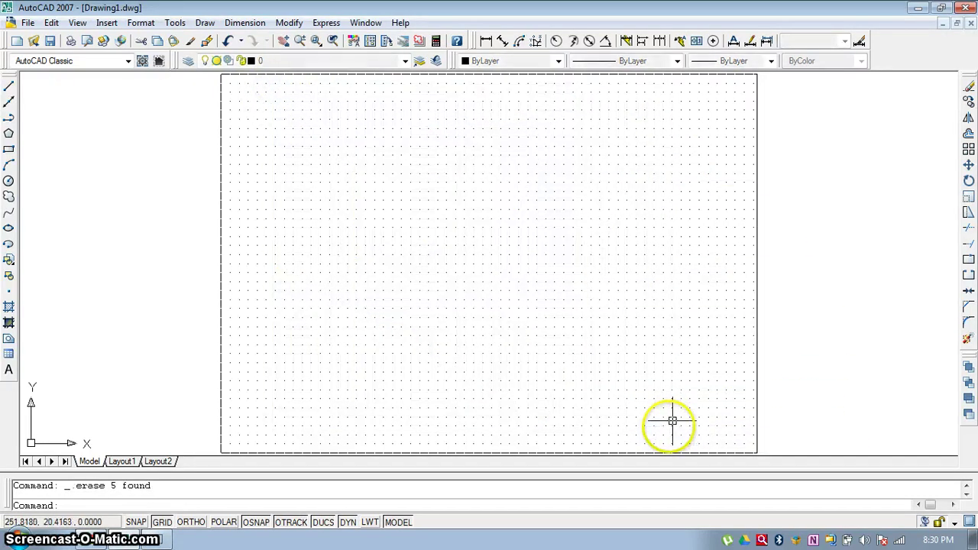
Draw a small circle with a radius of about 7.6 in the sheet's lower-left area
click(968, 150)
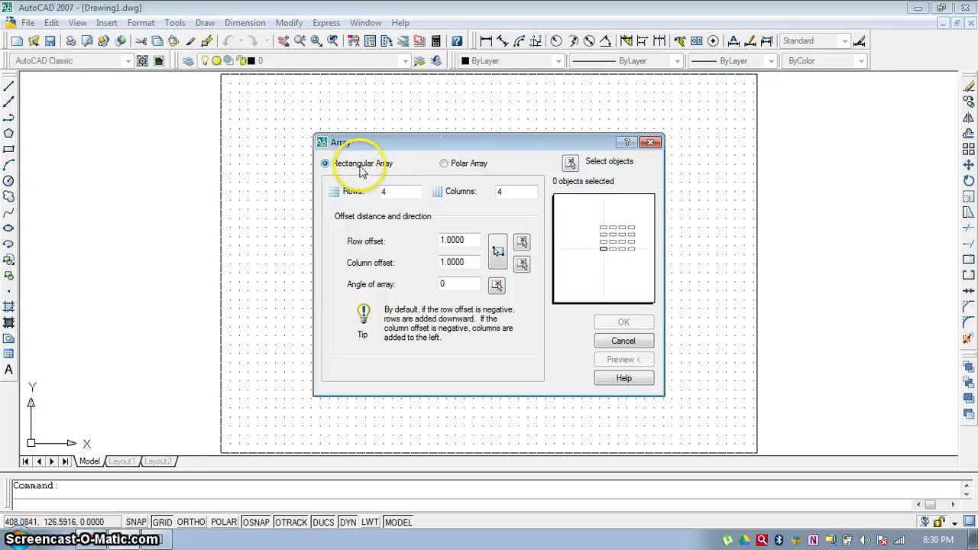
click(650, 142)
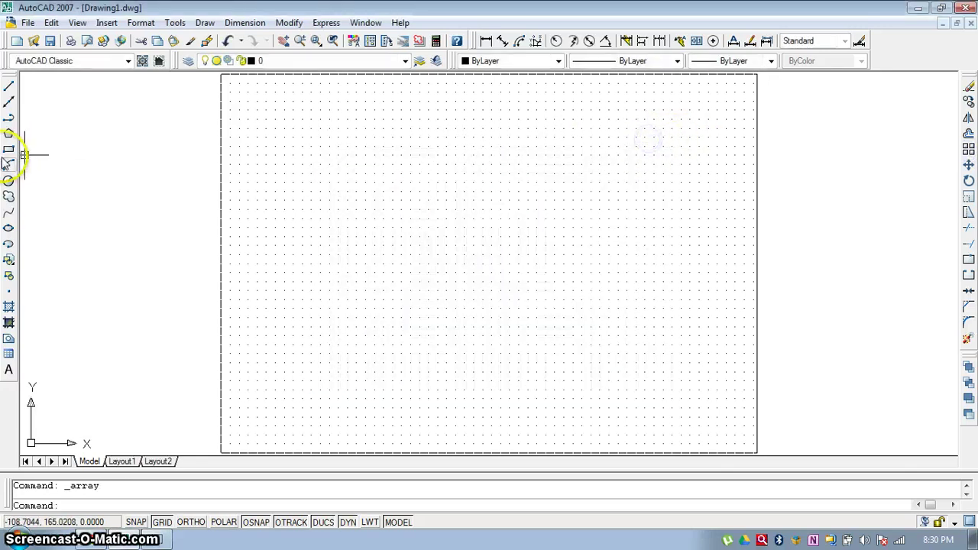
click(9, 181)
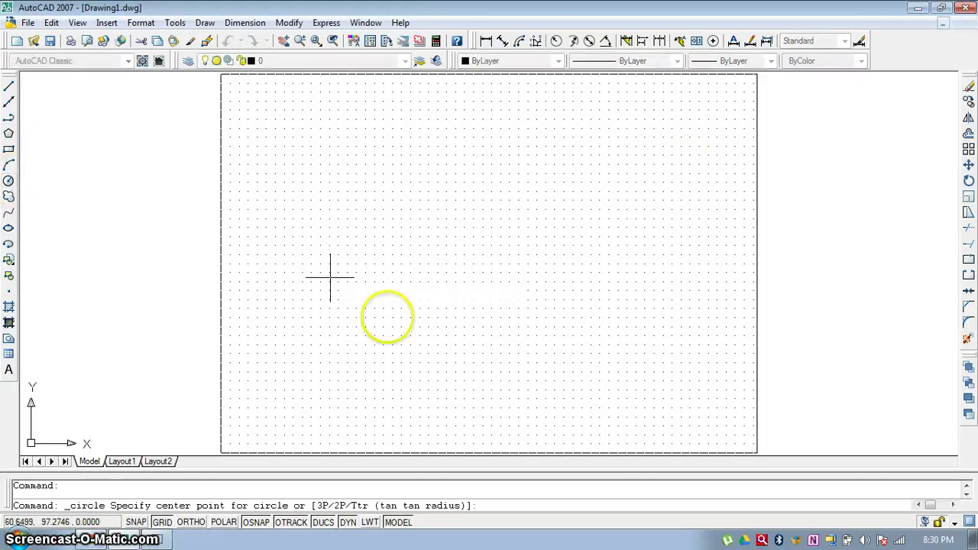
click(301, 350)
click(315, 355)
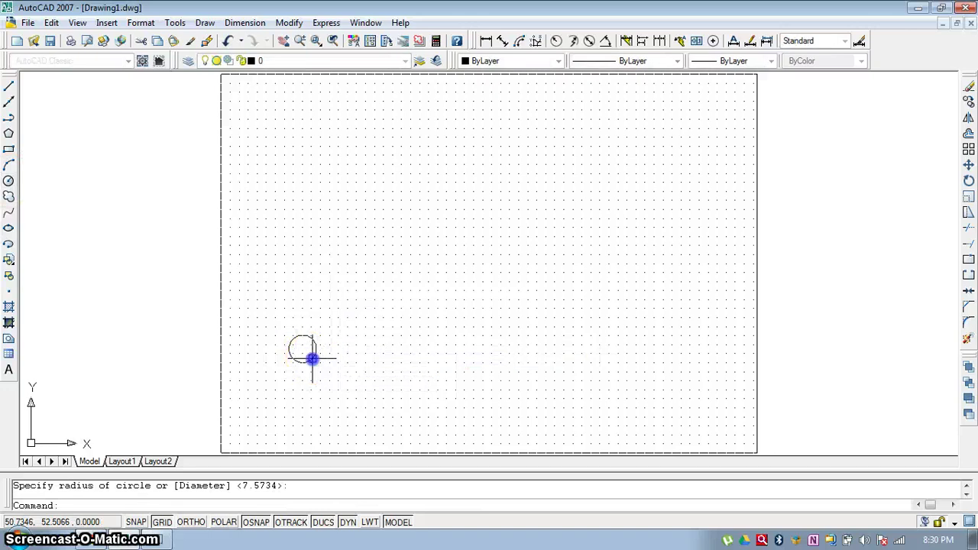
Set up a rectangular array of the small circle with 4 rows, 3 columns and row and column offsets of 25
click(968, 151)
drag(538, 152, 697, 133)
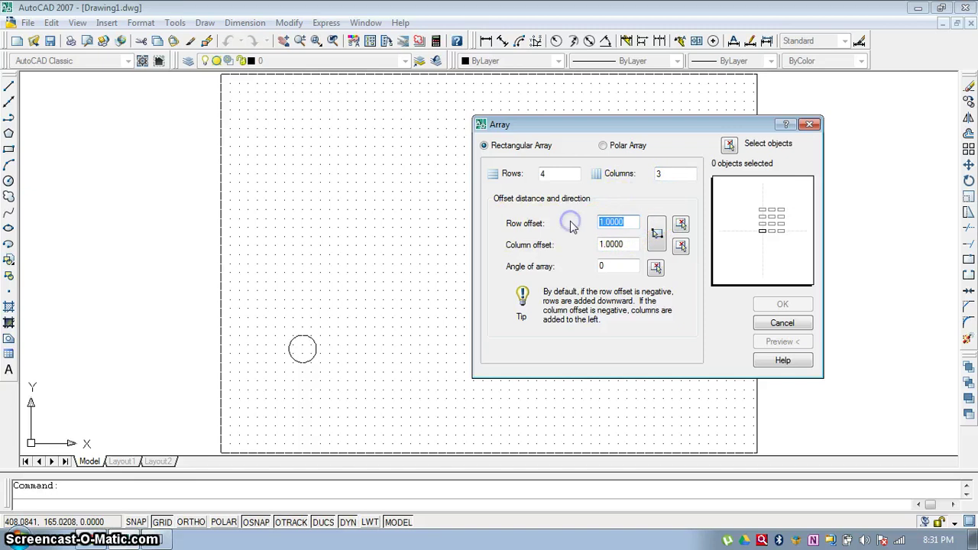
click(622, 227)
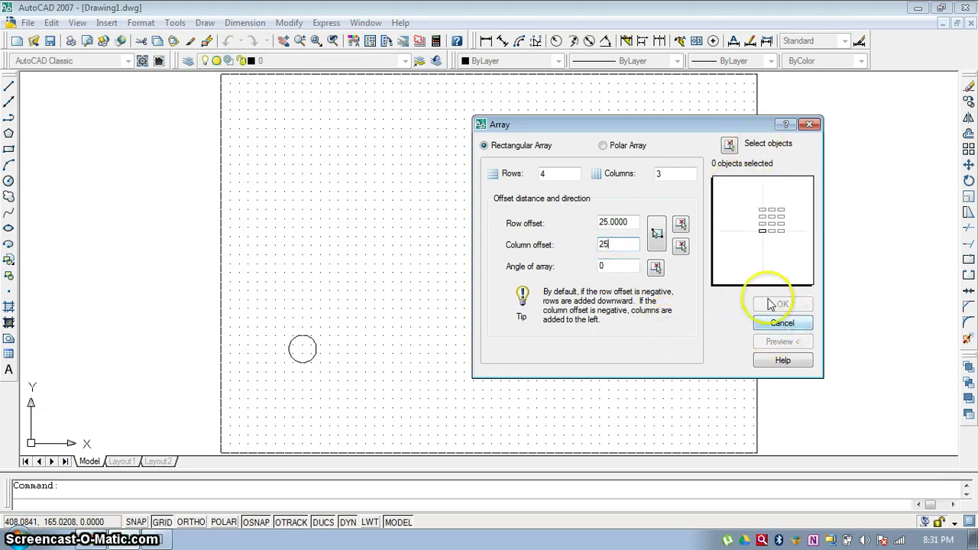
click(729, 143)
click(316, 346)
key(Return)
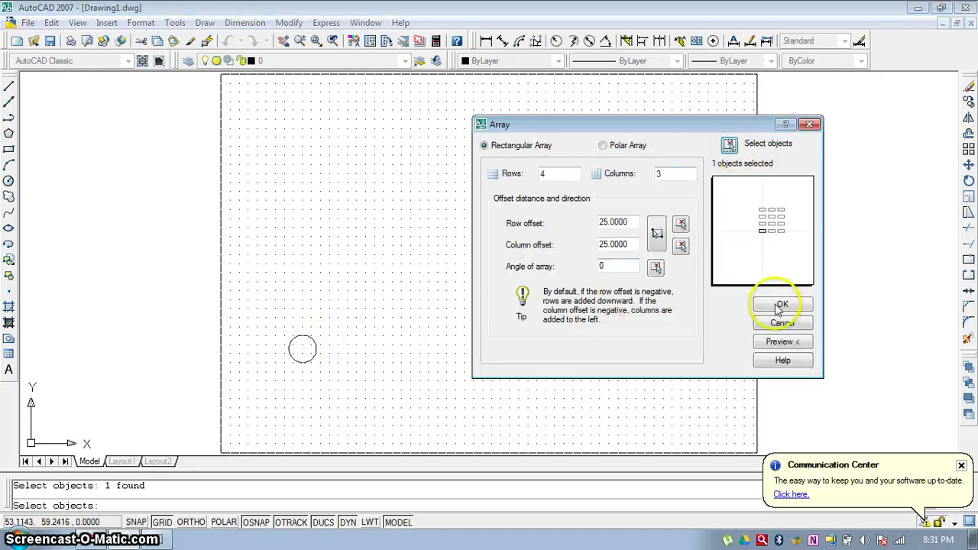
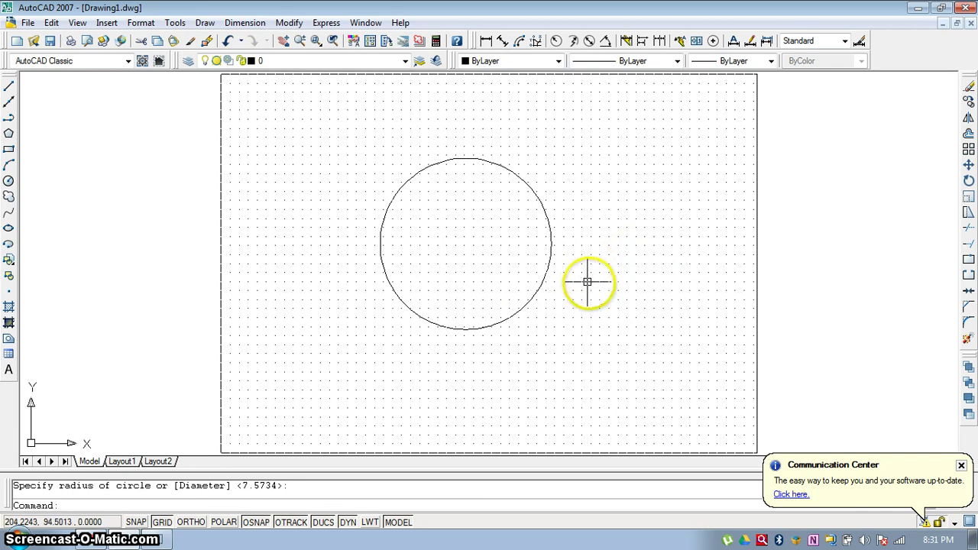
Draw a small circle centred on the lowest point of the large circle
click(8, 181)
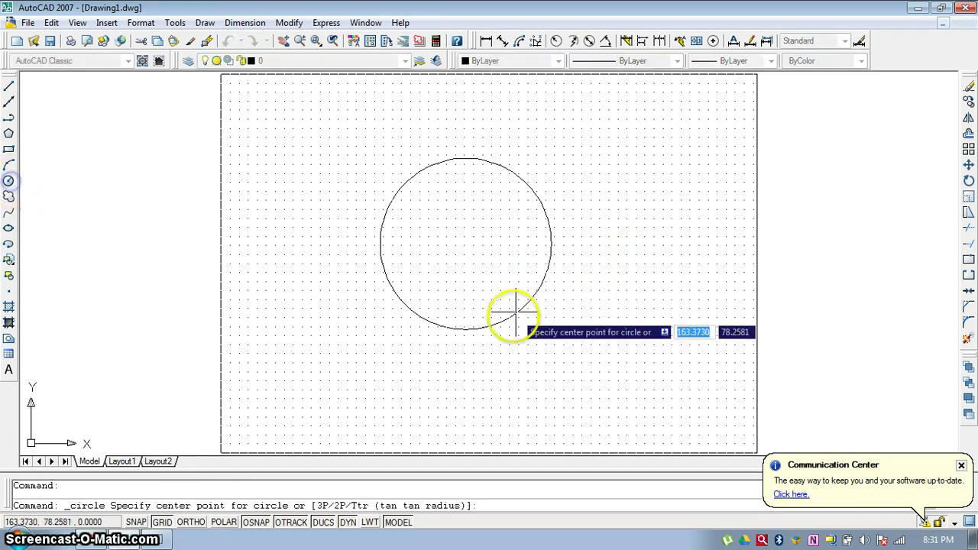
click(461, 329)
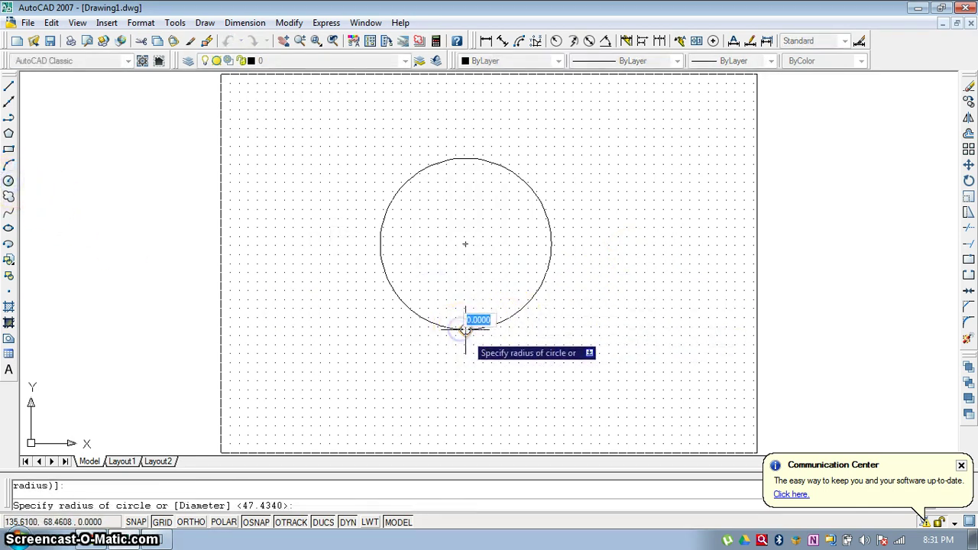
click(465, 340)
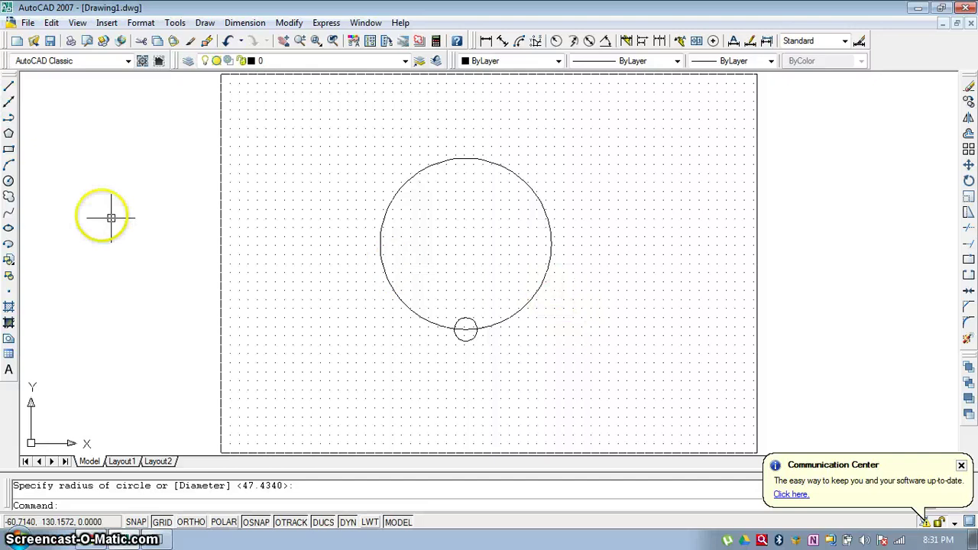
Draw a three-point arc bulging left from the large circle's centre to the small circle's centre
click(9, 166)
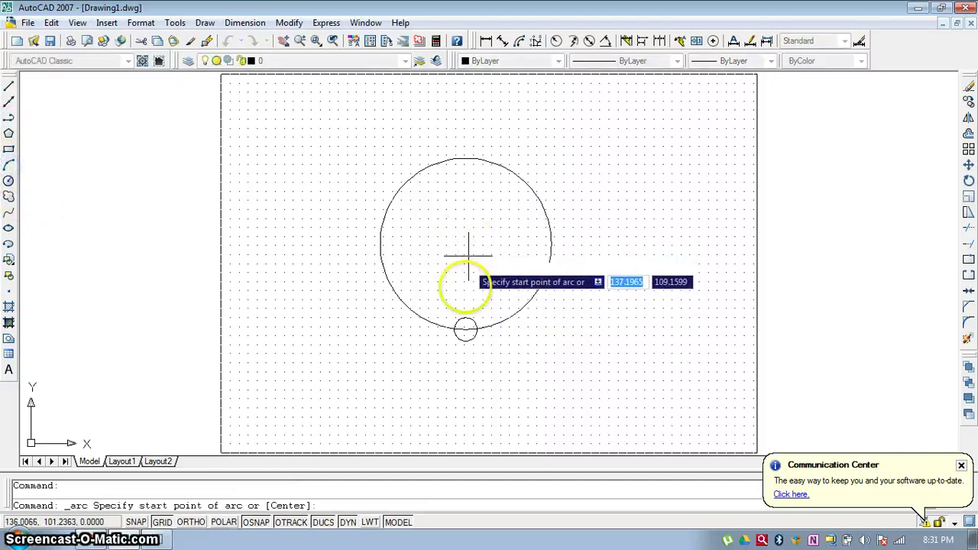
click(469, 247)
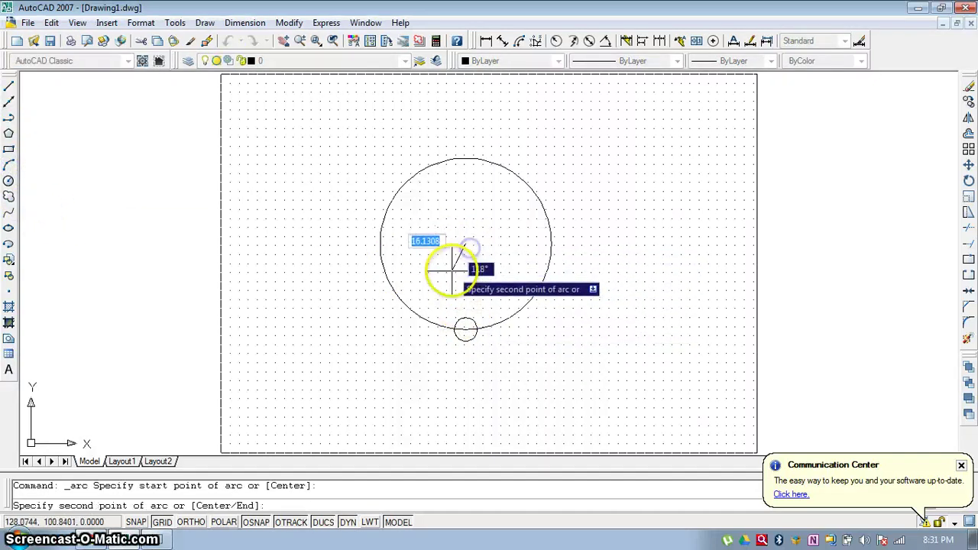
click(439, 284)
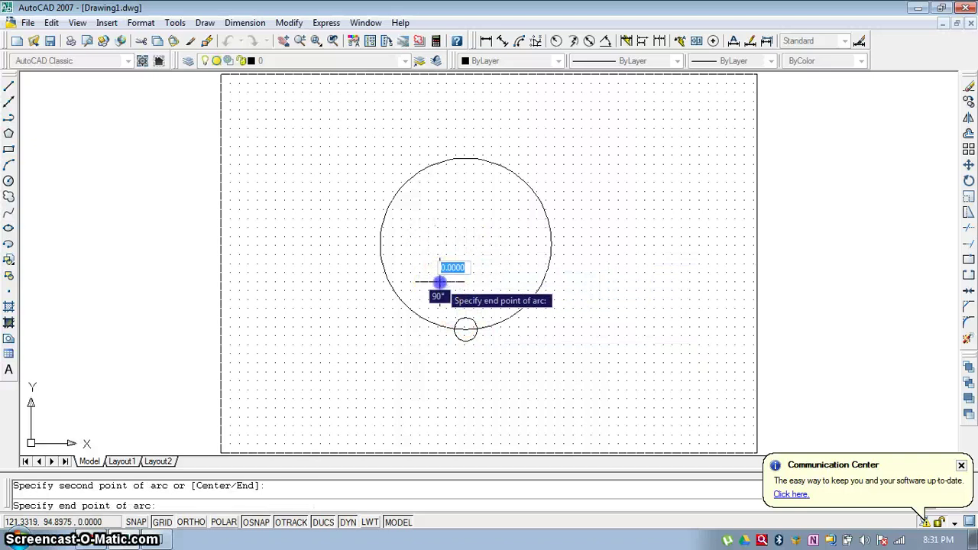
click(465, 328)
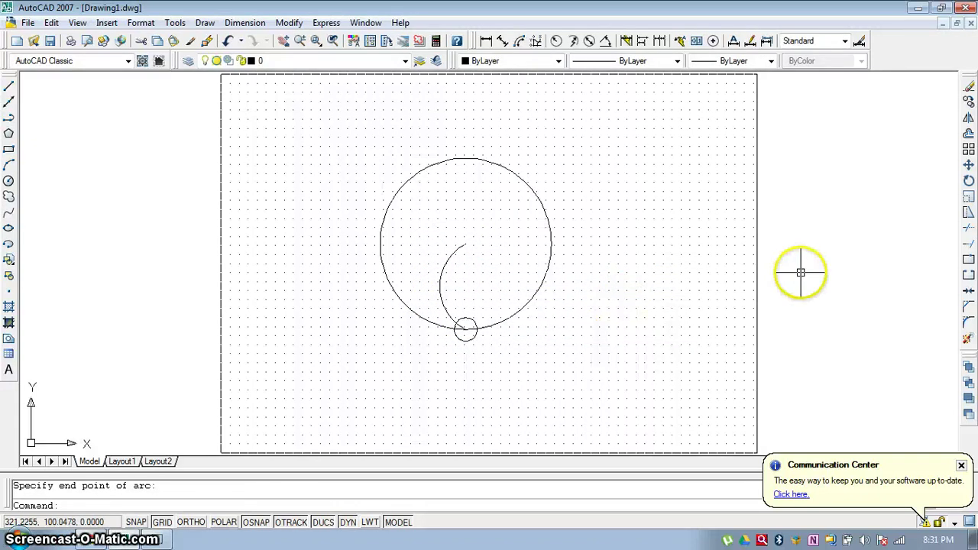
Mirror the arc about the line between the large and small circles' centres, keeping the original arc
click(968, 119)
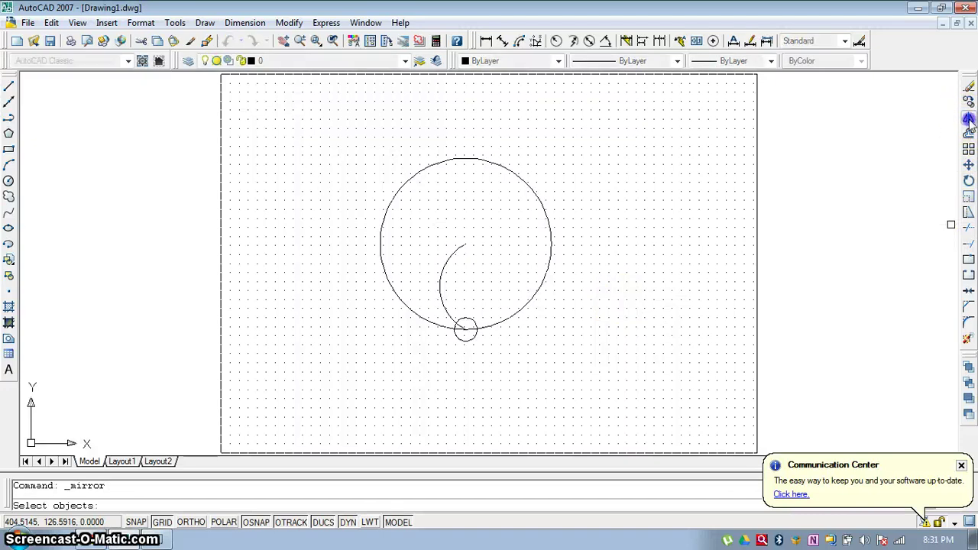
key(Return)
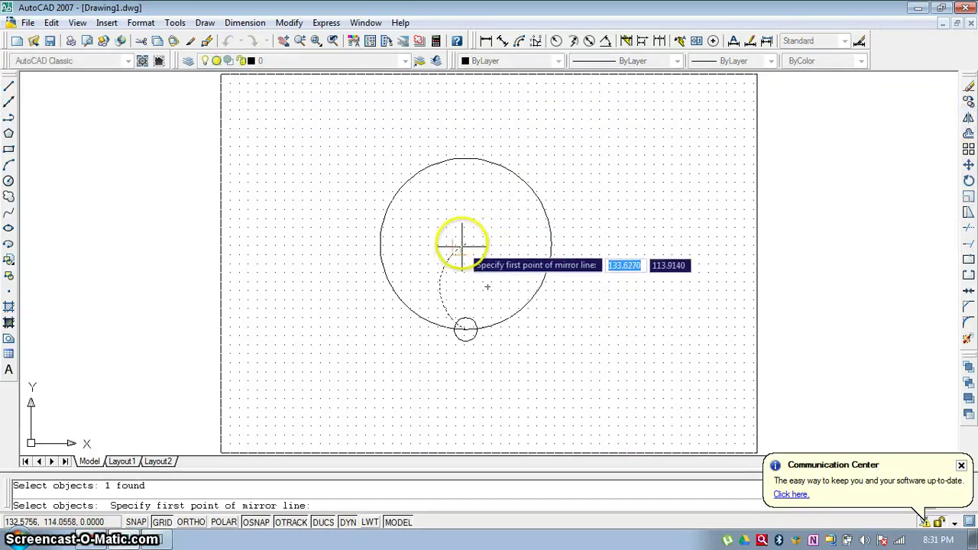
click(465, 245)
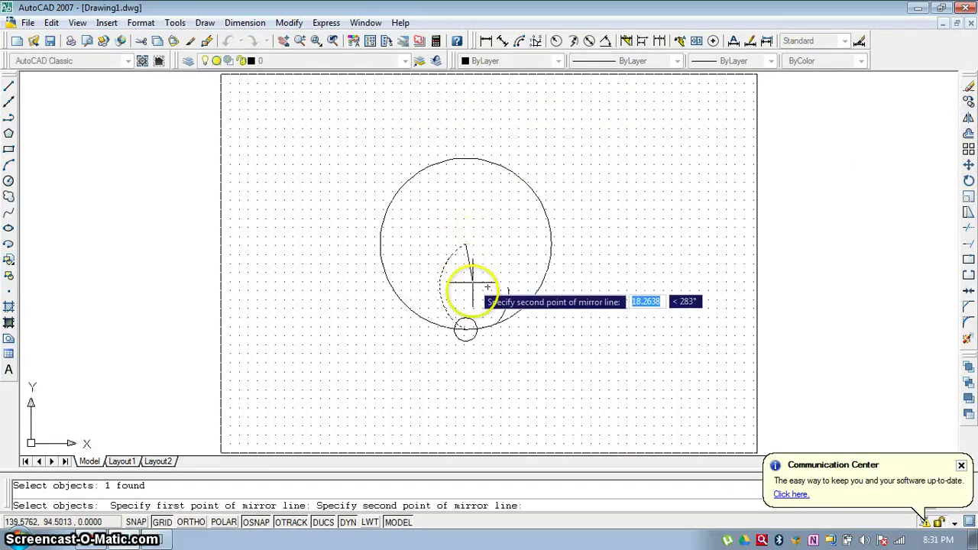
click(465, 328)
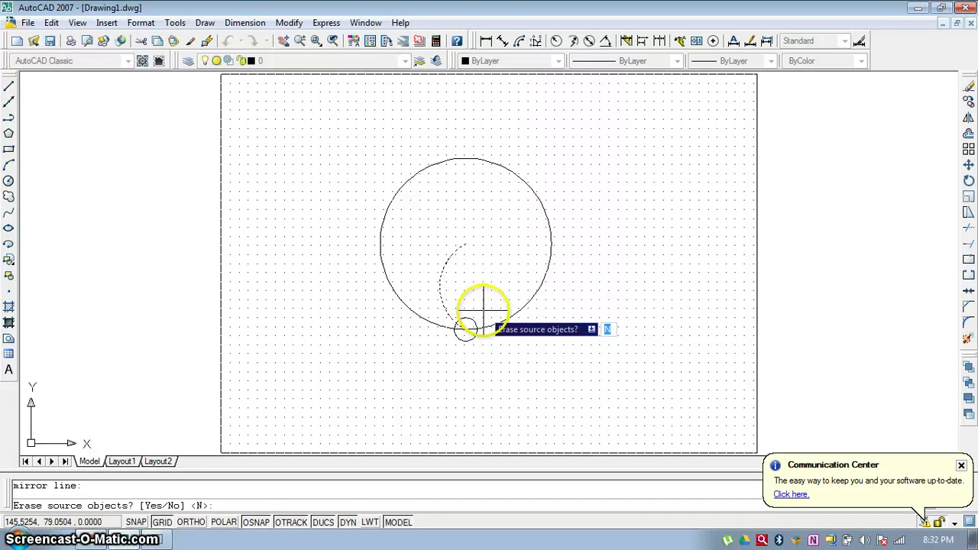
key(Return)
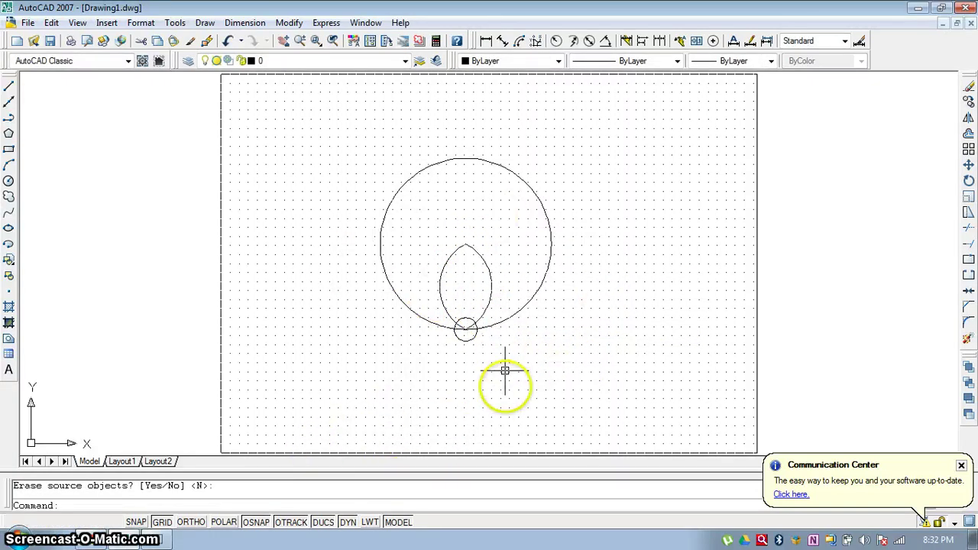
Create a polar array of the small circle and both arcs about the large circle's centre, with 8 items filling 360 degrees
click(475, 331)
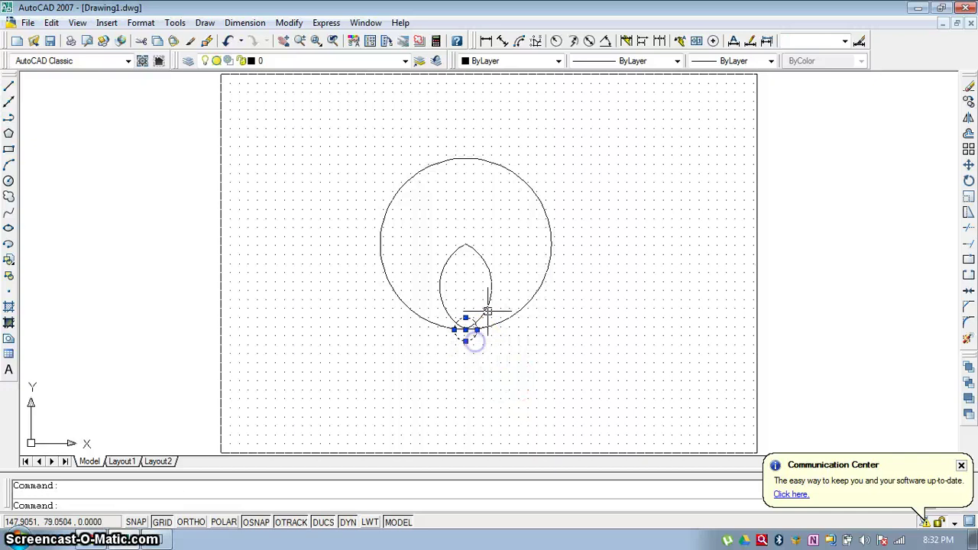
click(448, 295)
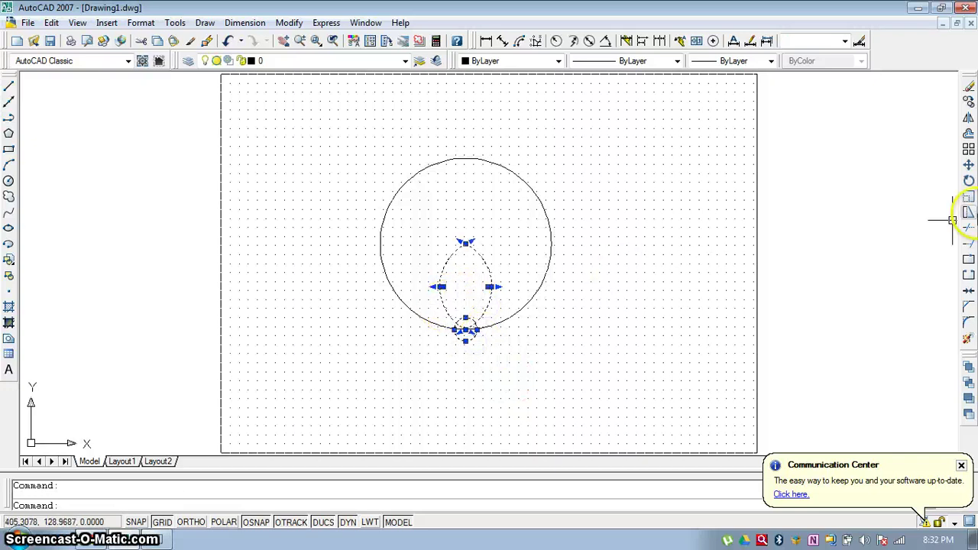
click(968, 150)
click(571, 162)
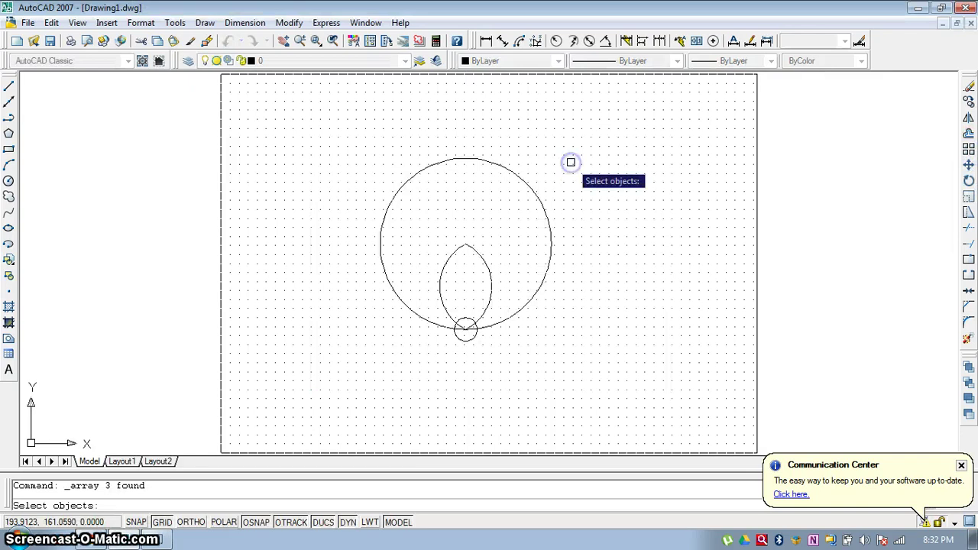
click(494, 272)
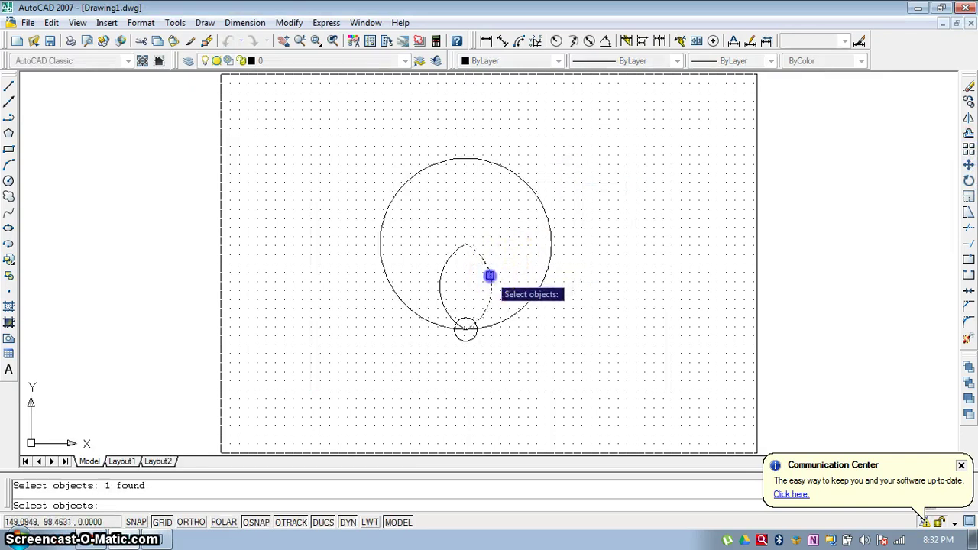
click(443, 271)
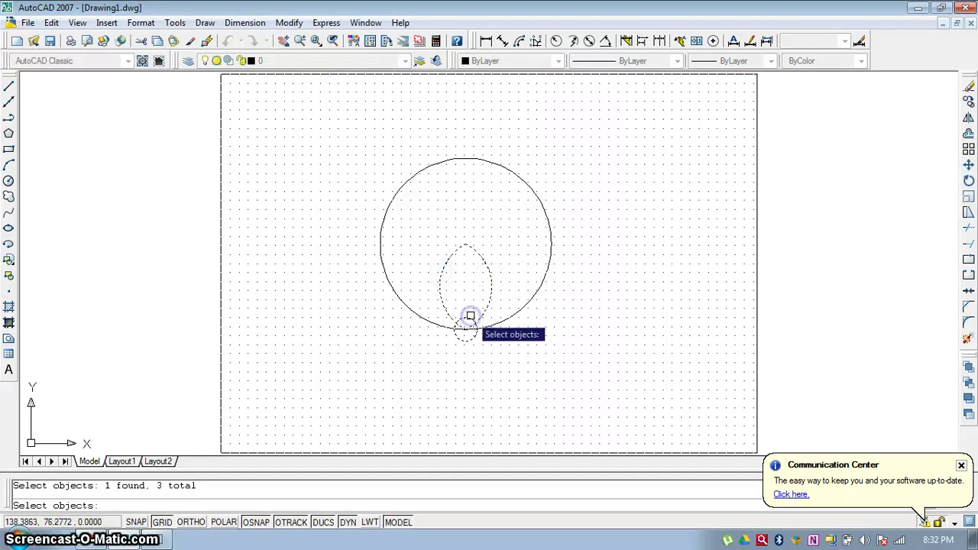
key(Return)
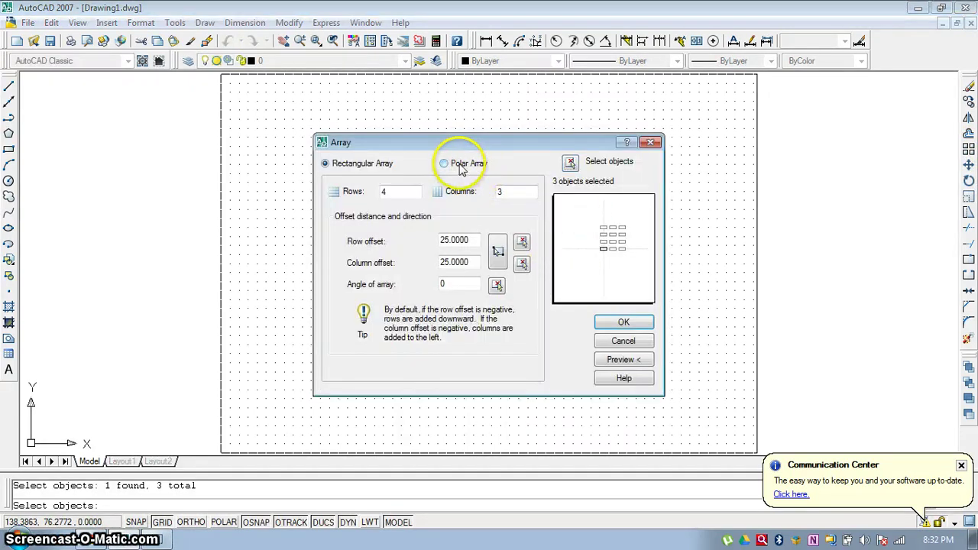
click(461, 166)
click(519, 194)
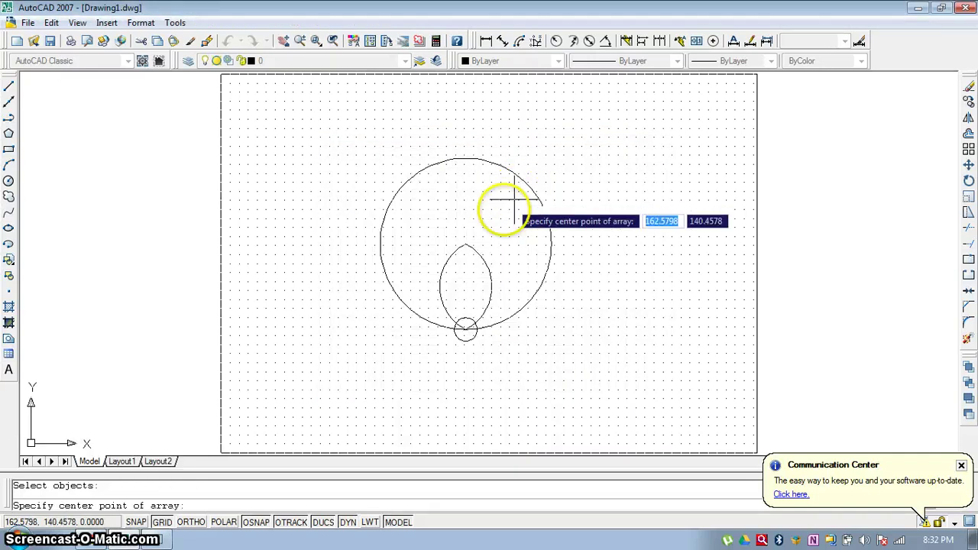
click(463, 245)
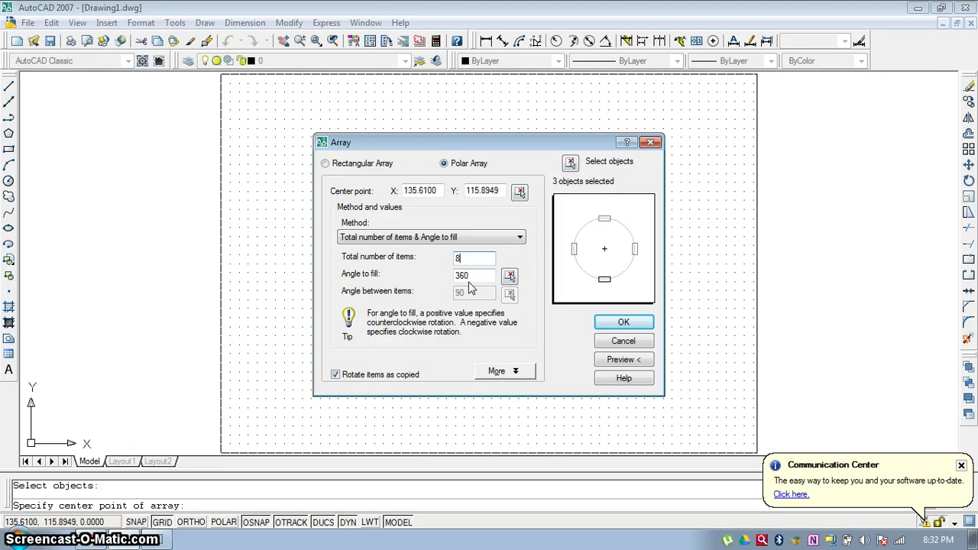
click(610, 321)
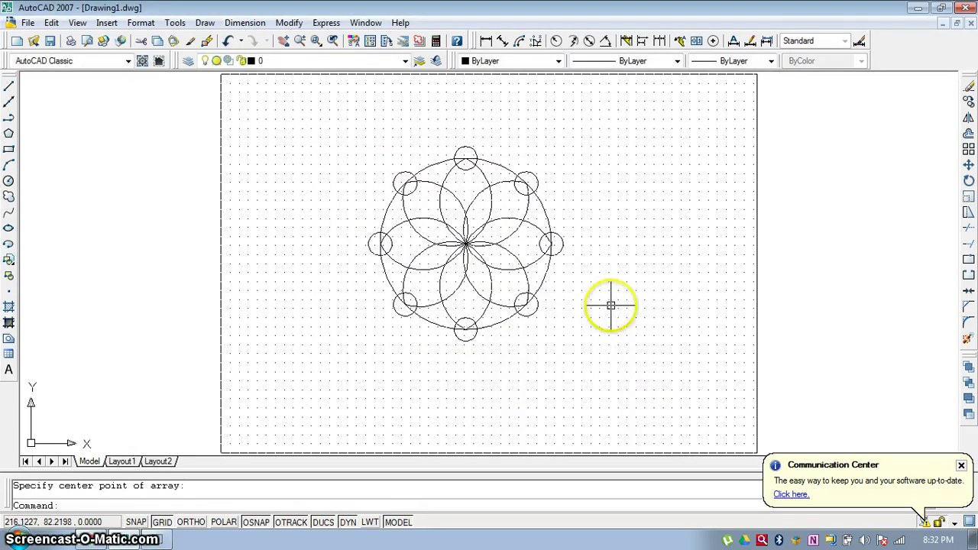
Erase the whole flower pattern and undo the erasure
click(327, 134)
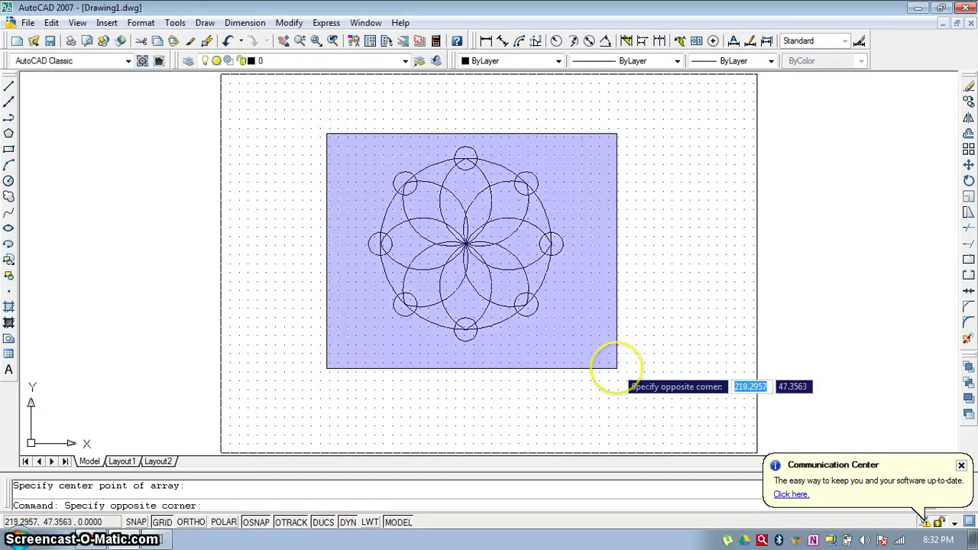
click(617, 368)
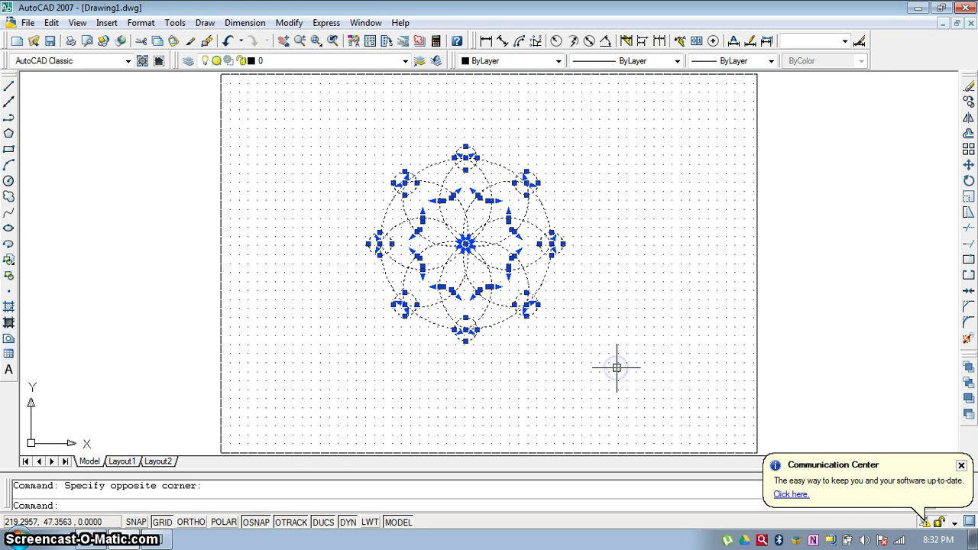
key(Delete)
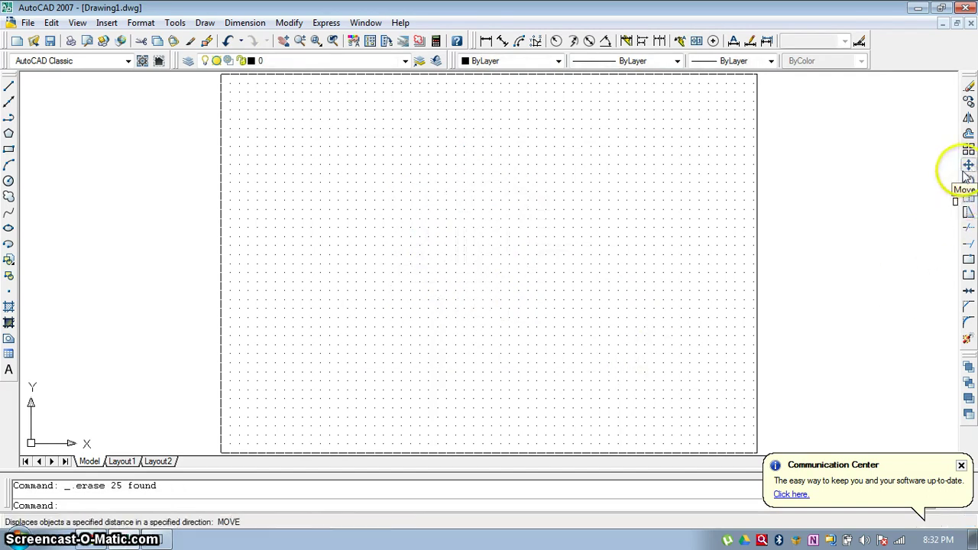
key(ctrl+z)
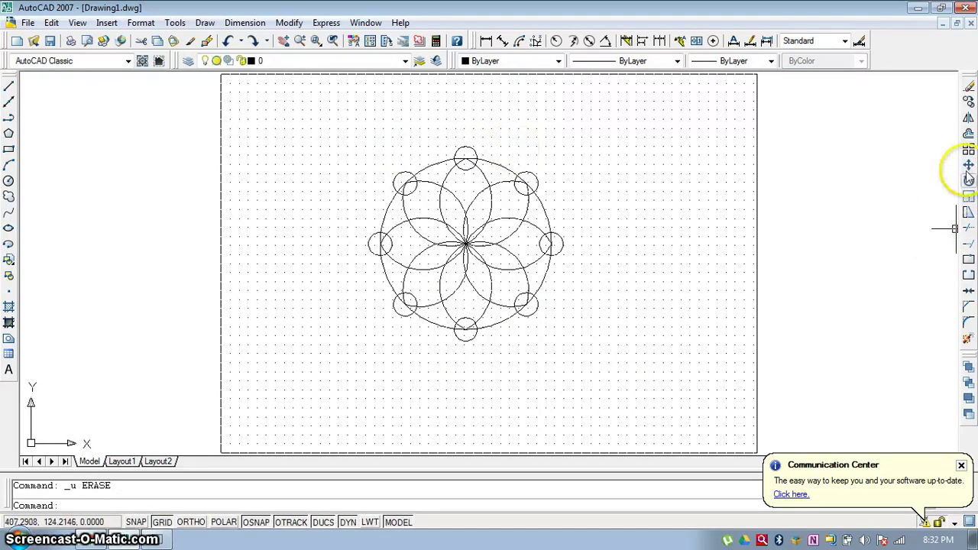
Move the whole flower pattern to the lower right of the drawing area, using the rightmost small circle's centre as base point
click(968, 166)
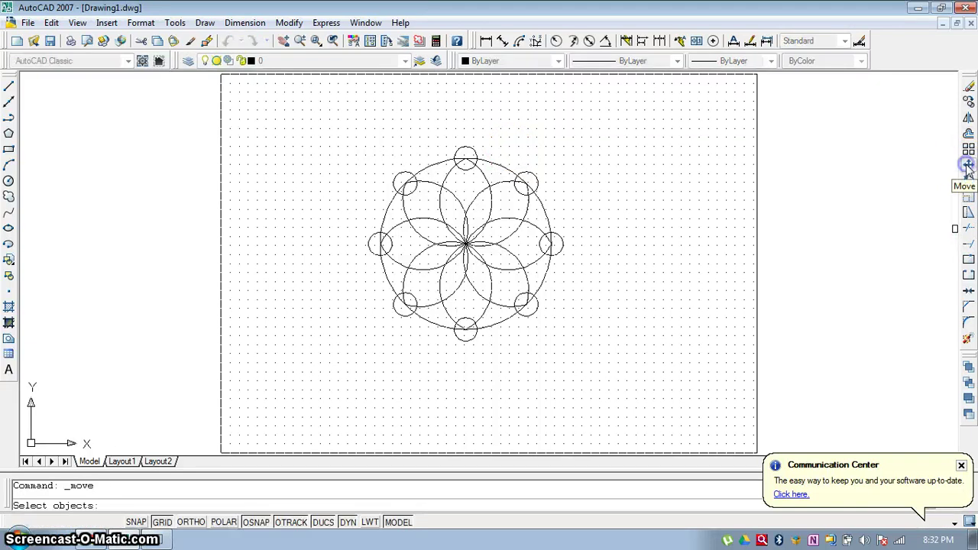
click(332, 124)
click(624, 371)
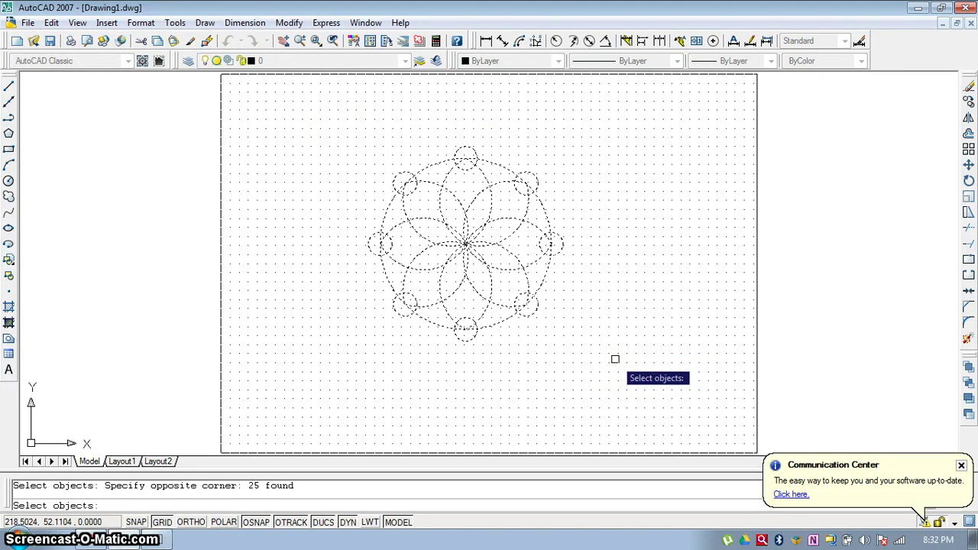
key(Return)
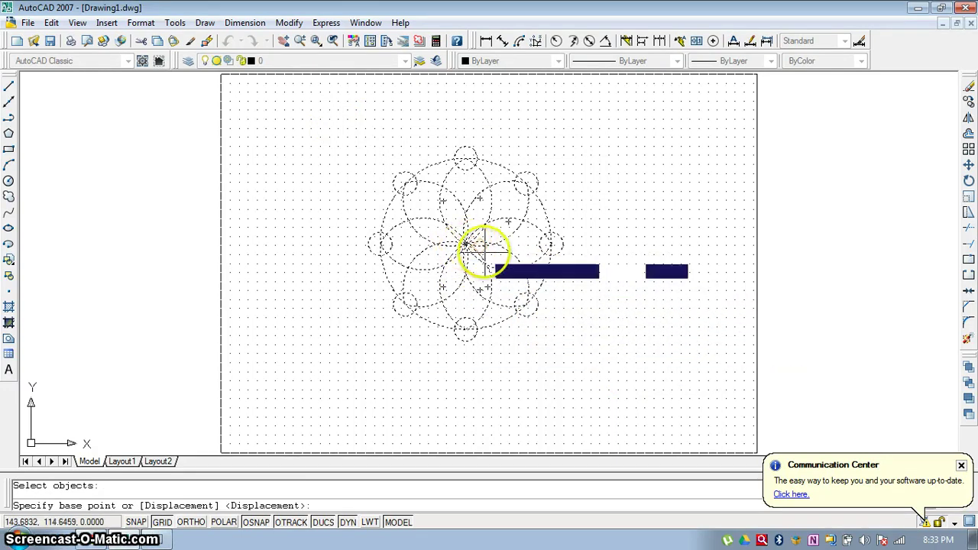
click(550, 245)
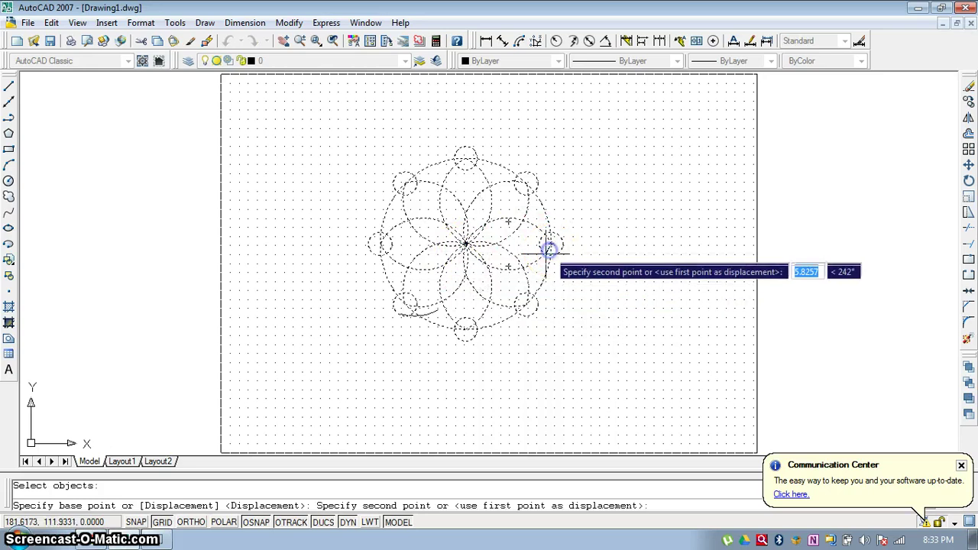
click(689, 329)
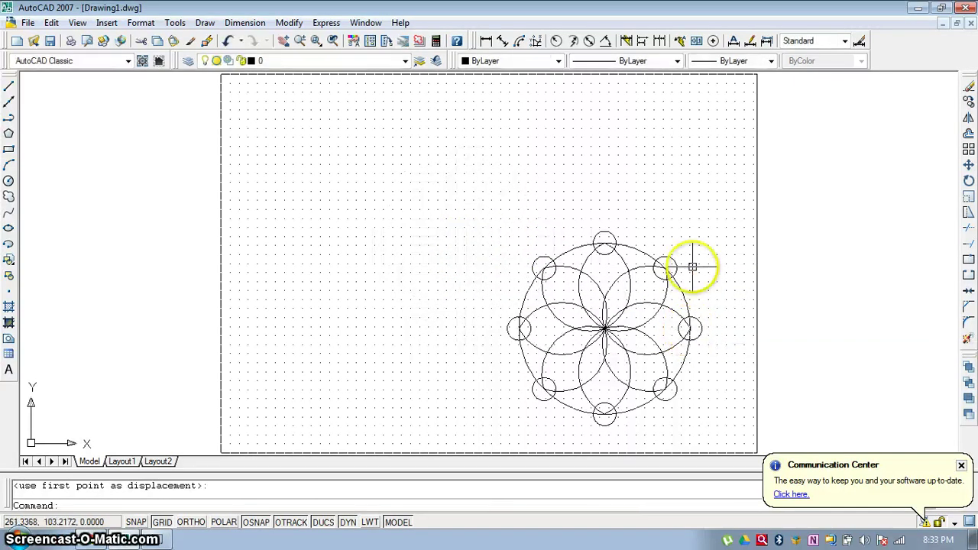
Move the topmost small circle away from the flower pattern to the empty upper-left part of the drawing area
click(968, 165)
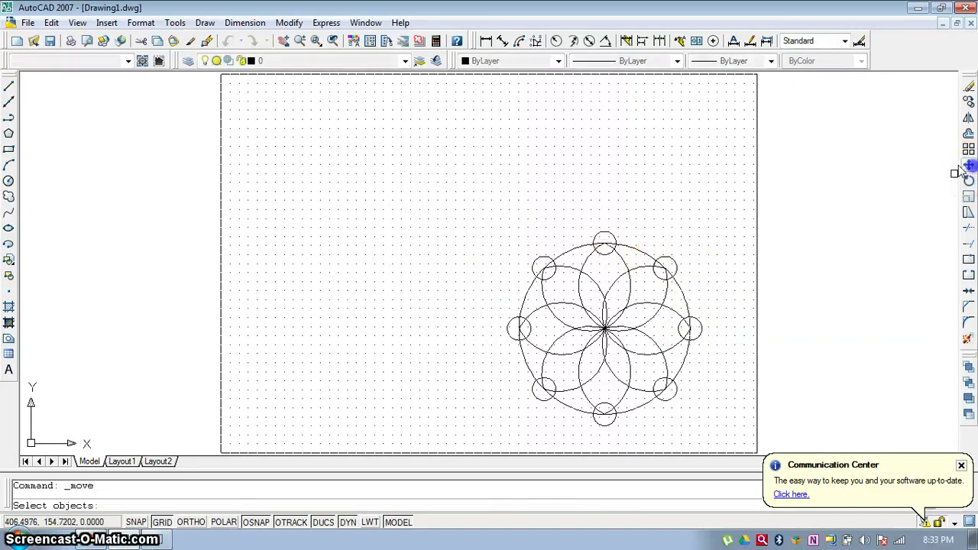
click(609, 231)
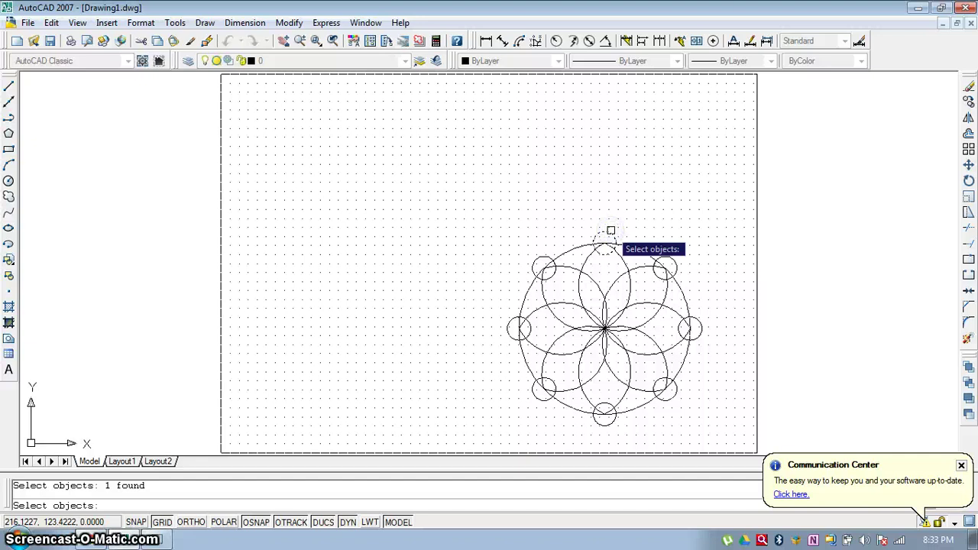
key(Return)
click(611, 232)
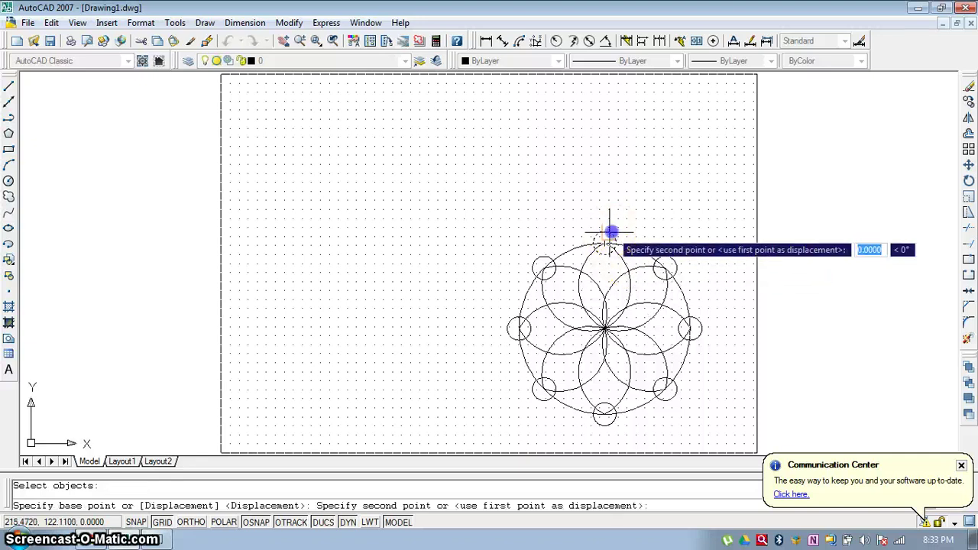
click(382, 176)
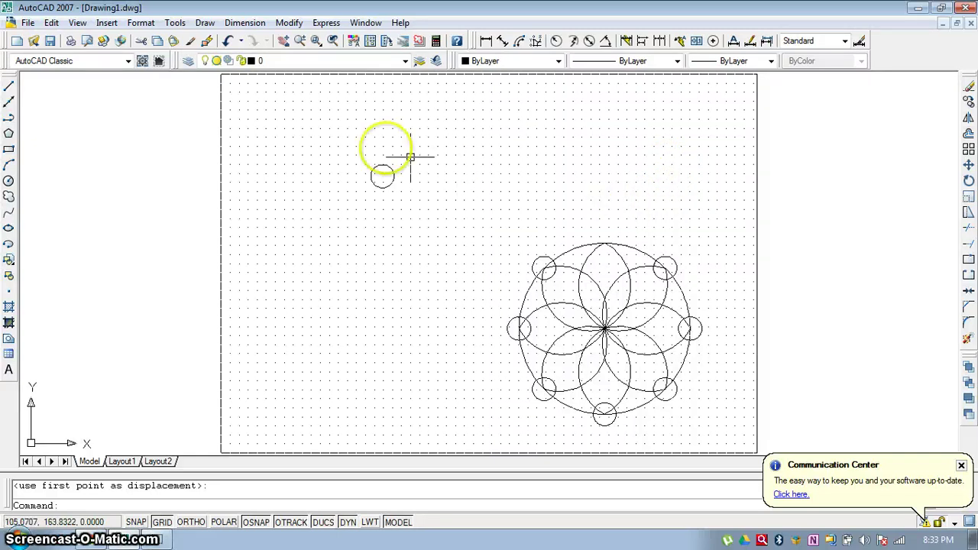
Erase the separate small circle and the whole flower pattern
click(329, 139)
click(717, 432)
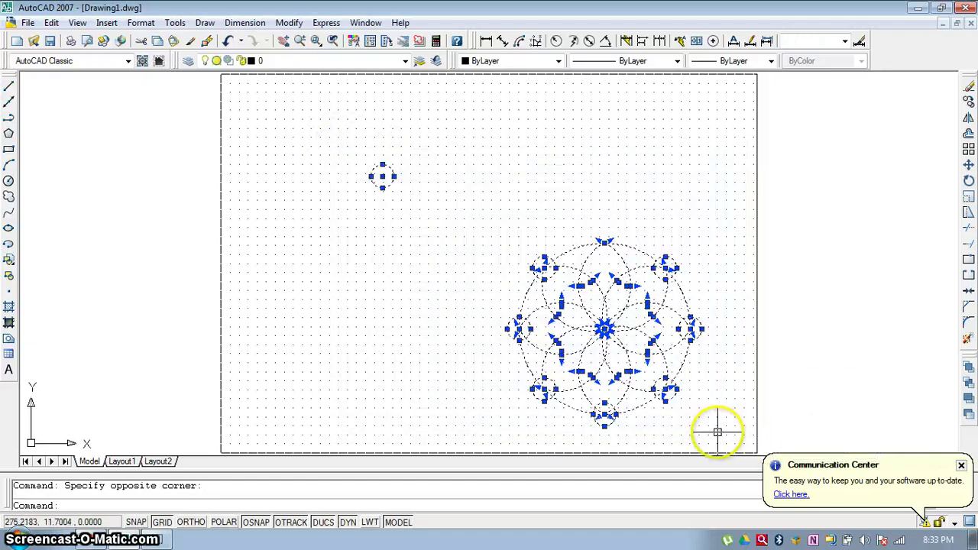
key(Delete)
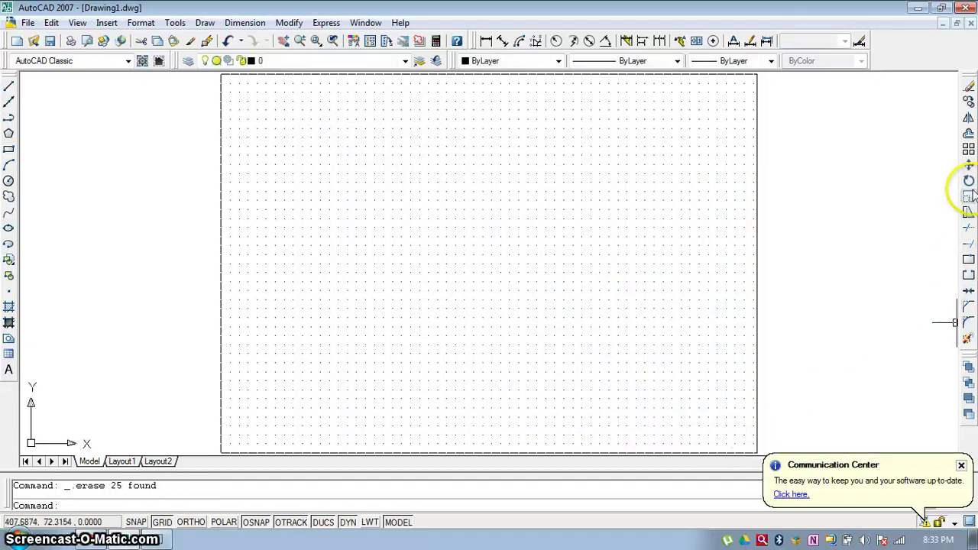
Draw a small, nearly square rectangle just left of the middle of the empty drawing area
click(9, 150)
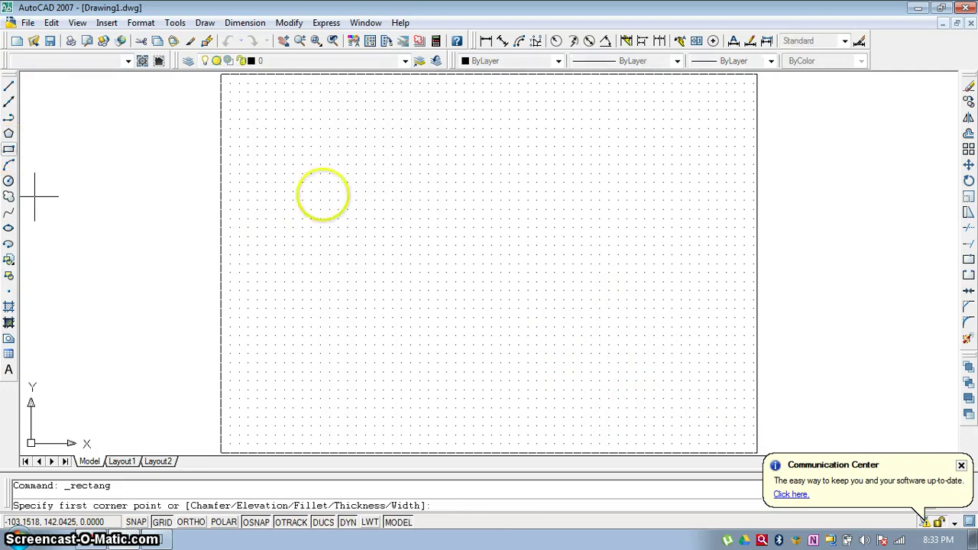
click(390, 205)
click(460, 268)
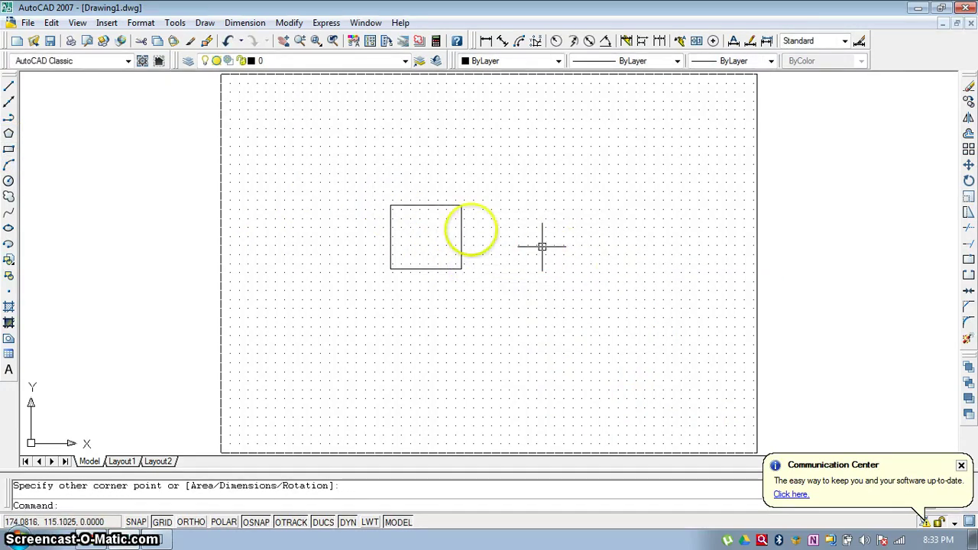
Rotate the rectangle 45 degrees about its lower-right corner
click(968, 181)
click(461, 253)
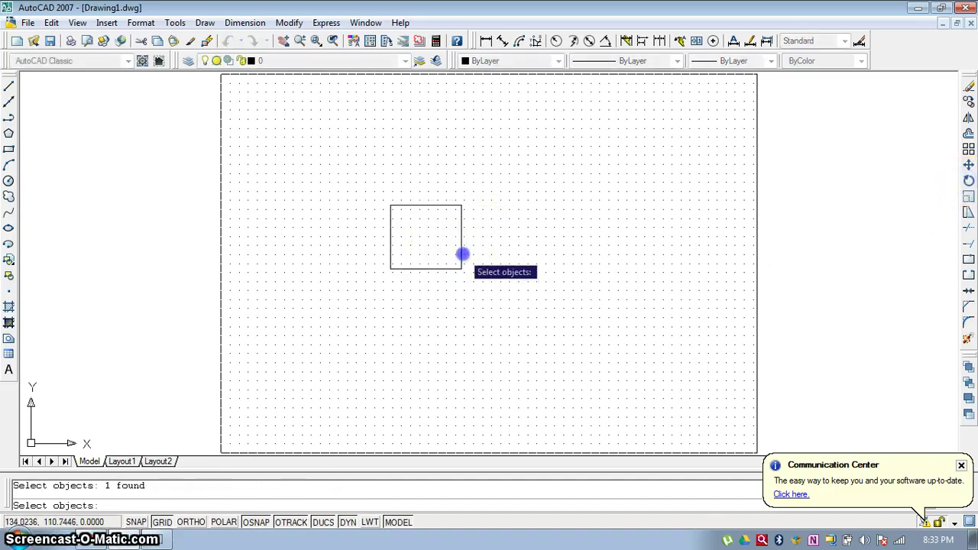
key(Return)
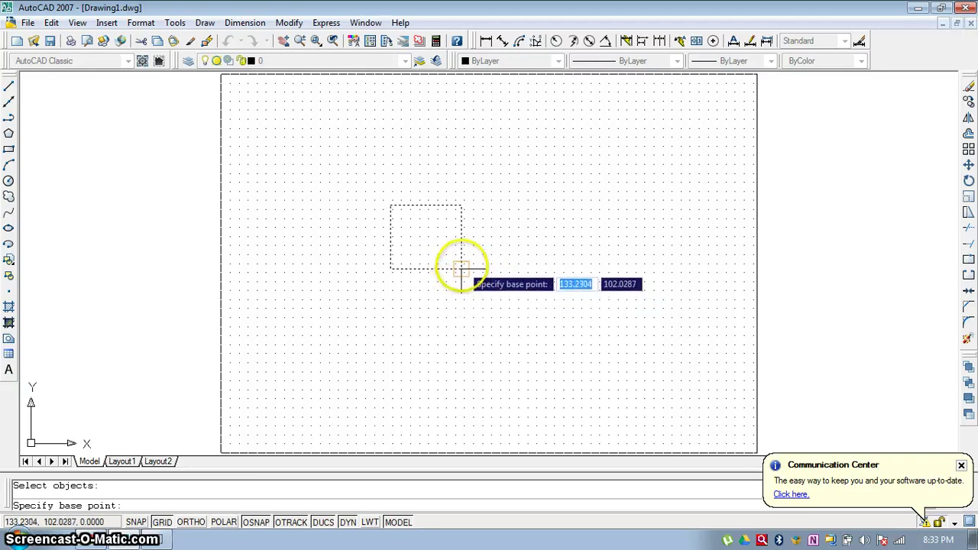
click(462, 268)
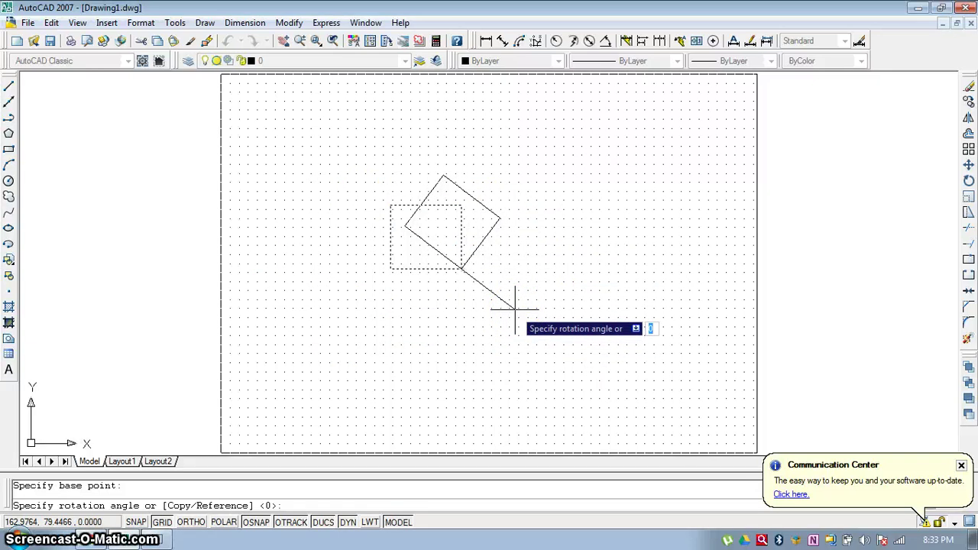
text(4)
key(Return)
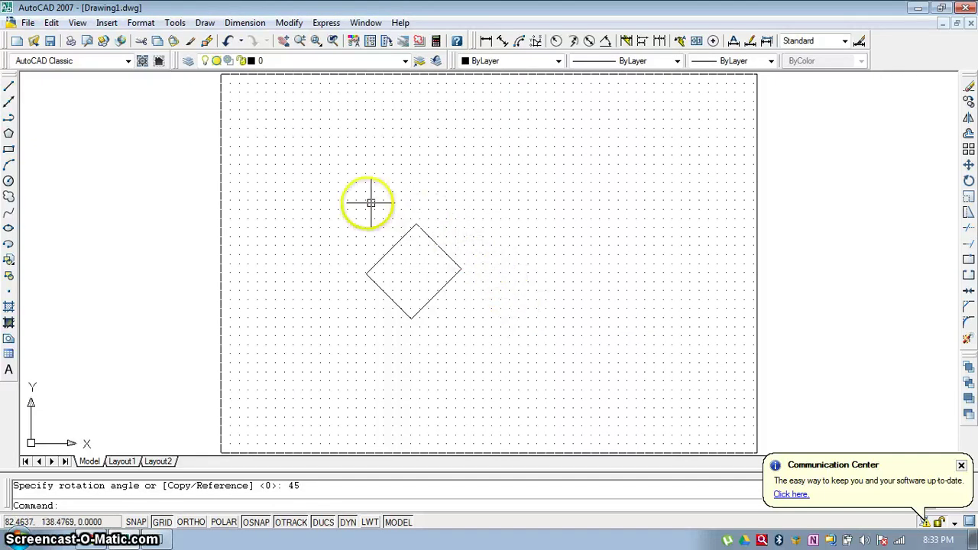
Undo the rectangle's 45-degree rotation
click(341, 206)
click(474, 354)
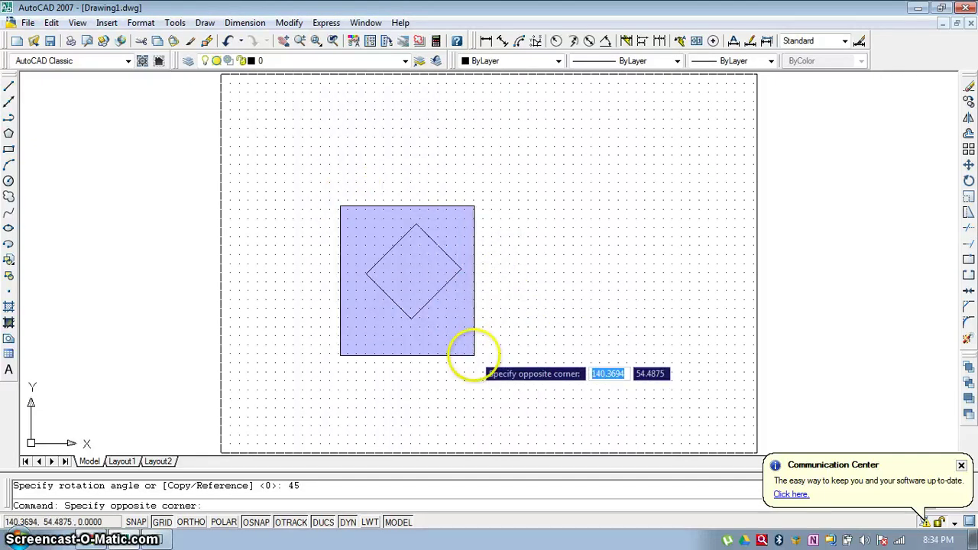
drag(474, 353, 449, 186)
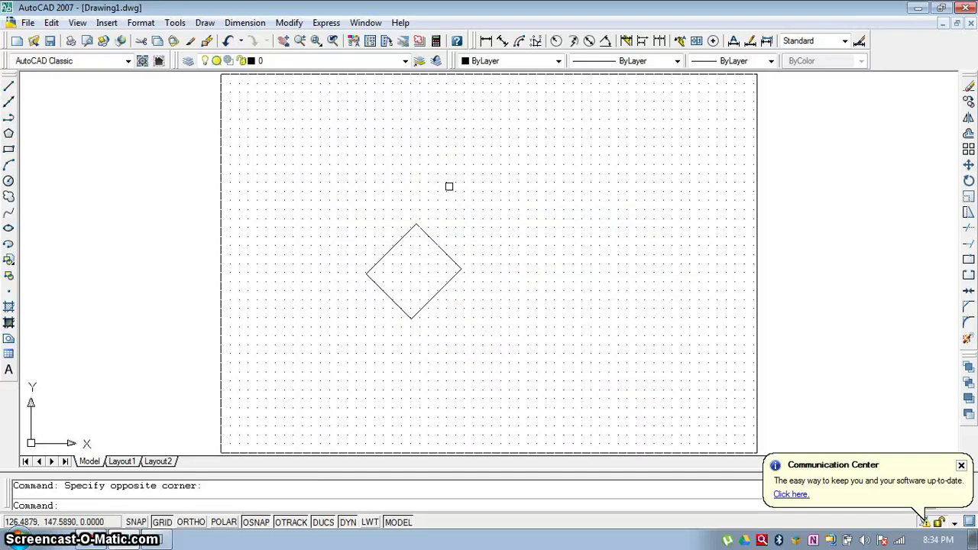
key(ctrl+z)
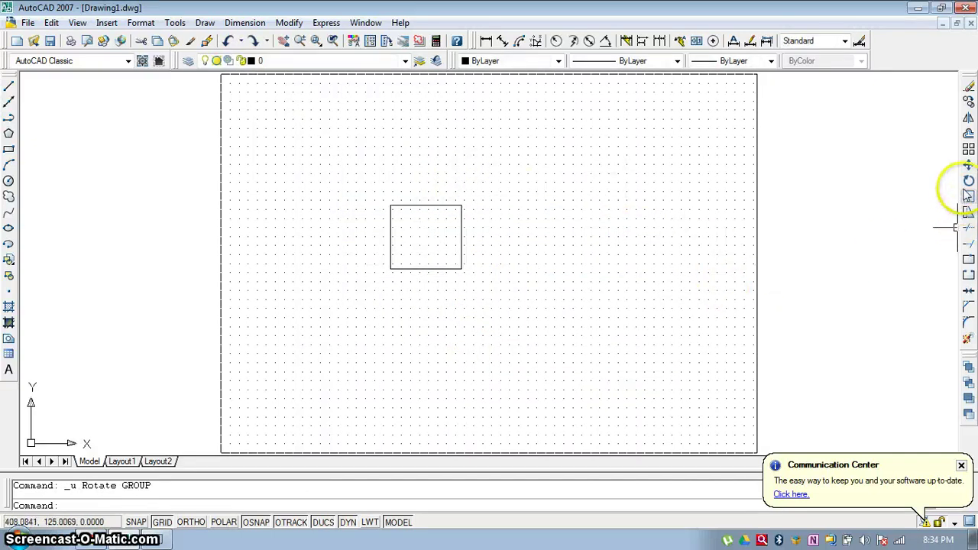
Rotate the rectangle about its lower-right corner with the Reference option, using its right edge as reference and 45 degrees as new angle
click(968, 182)
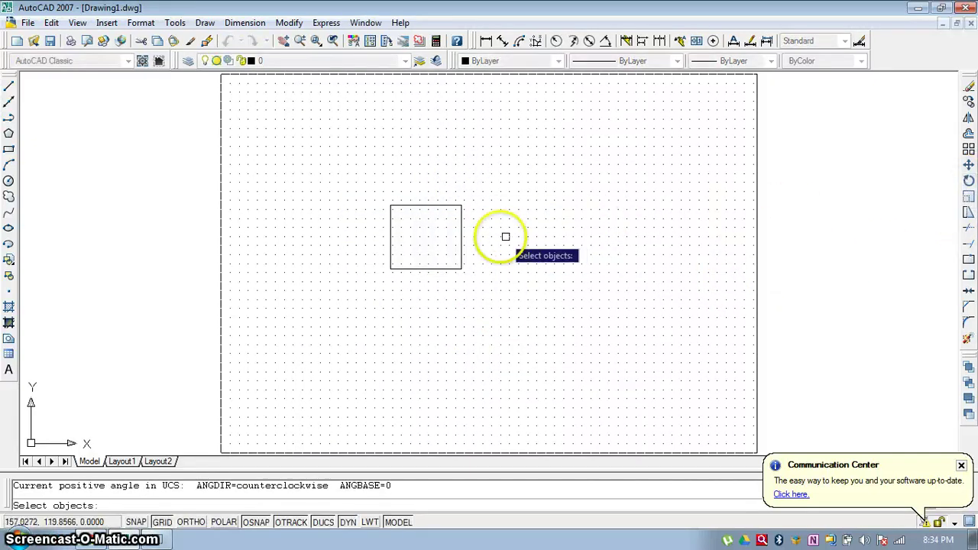
click(462, 236)
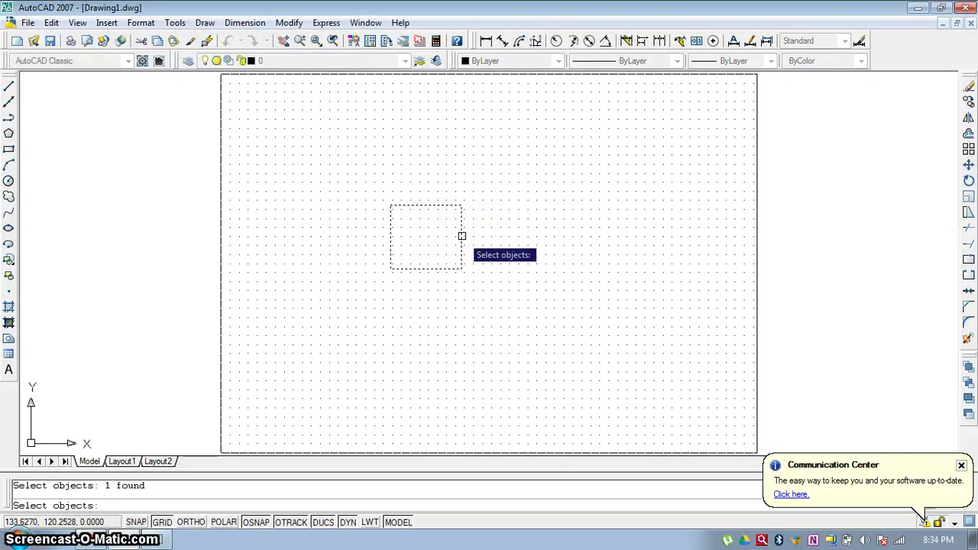
key(Return)
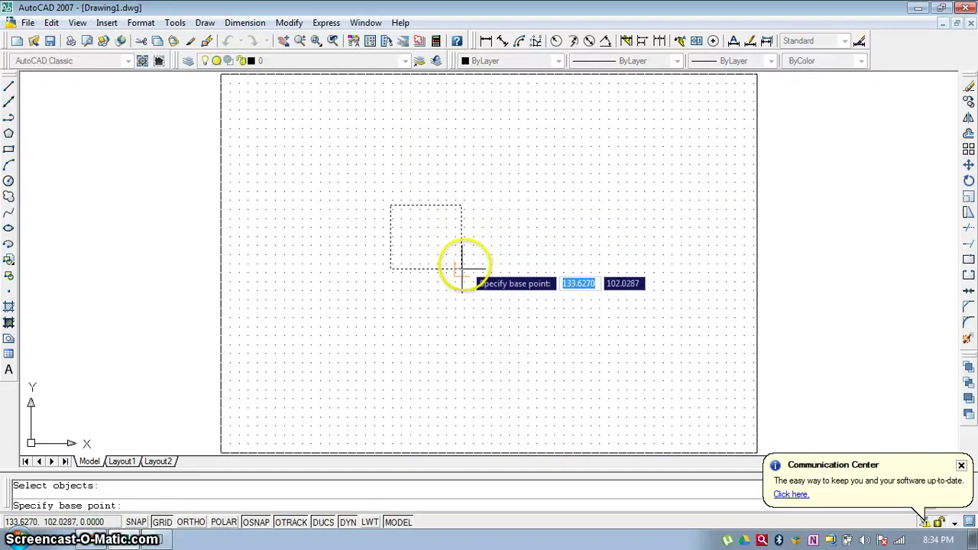
click(462, 269)
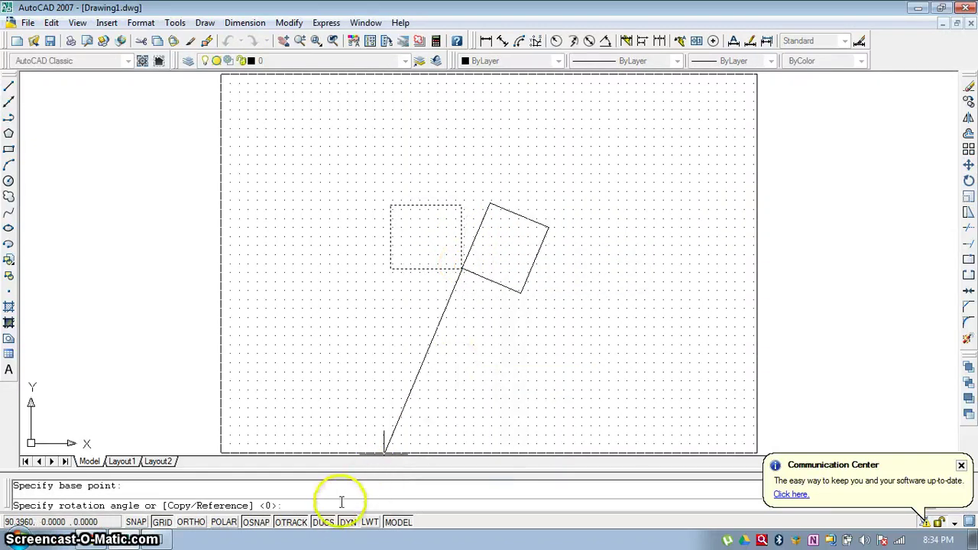
text(r)
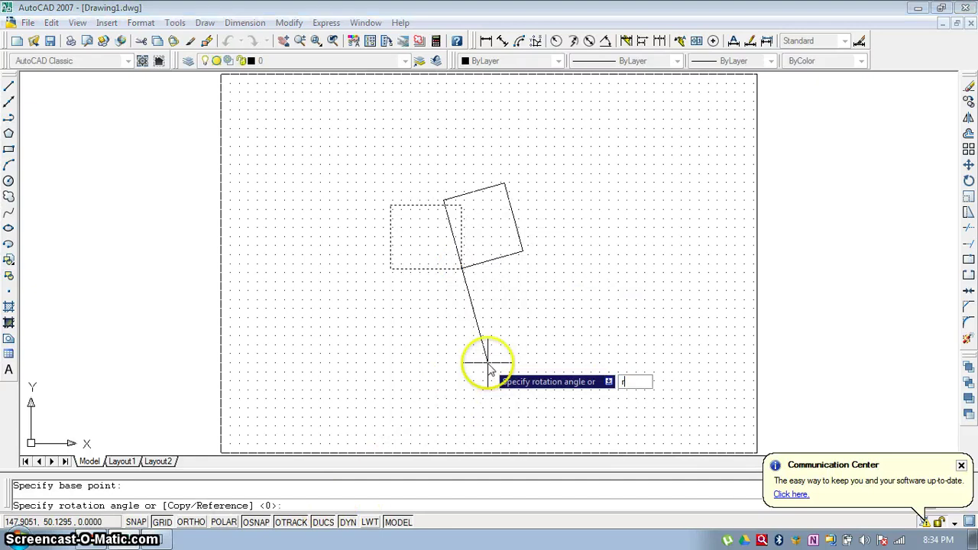
key(Return)
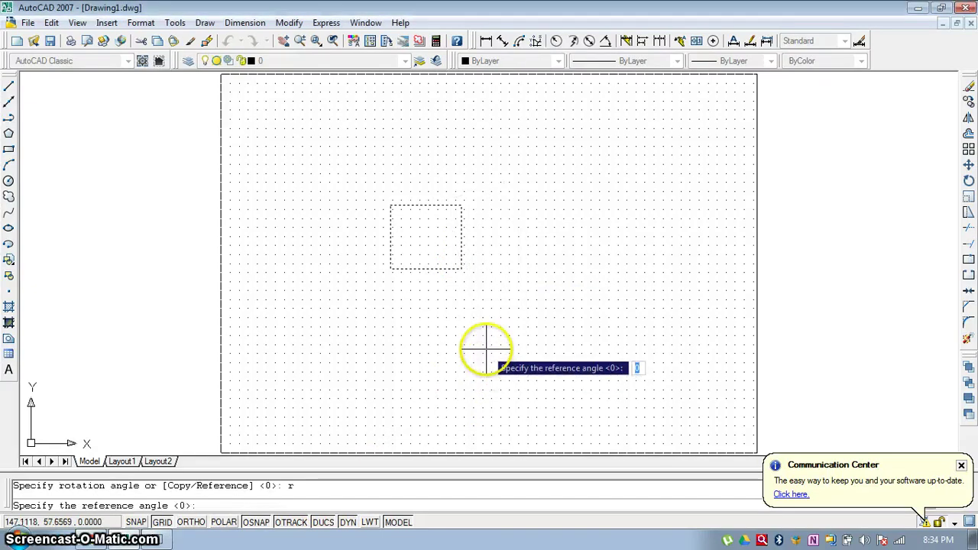
click(462, 269)
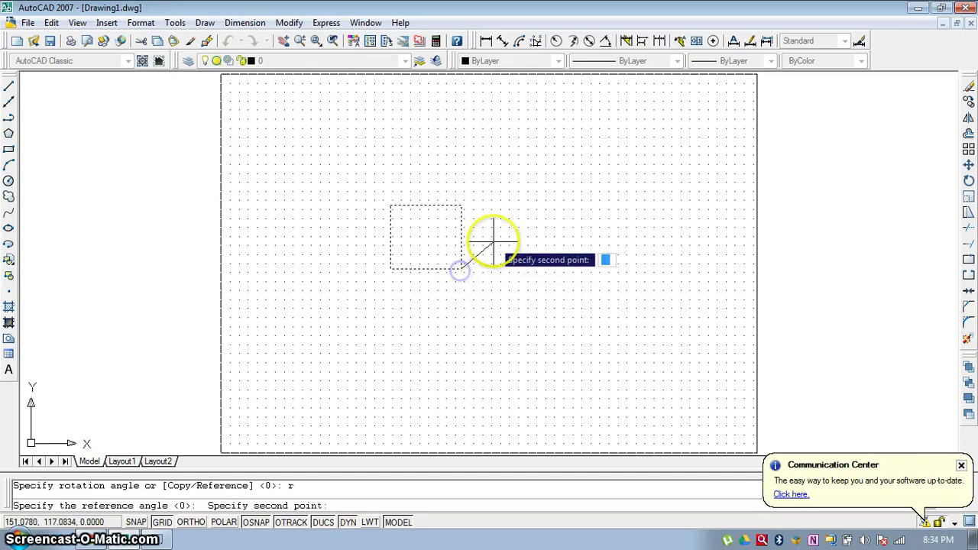
click(460, 201)
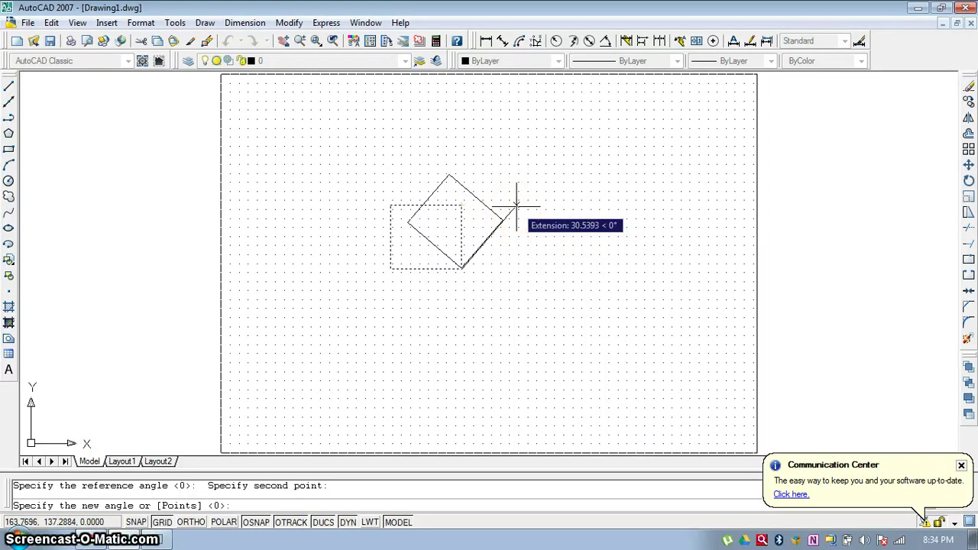
text(4)
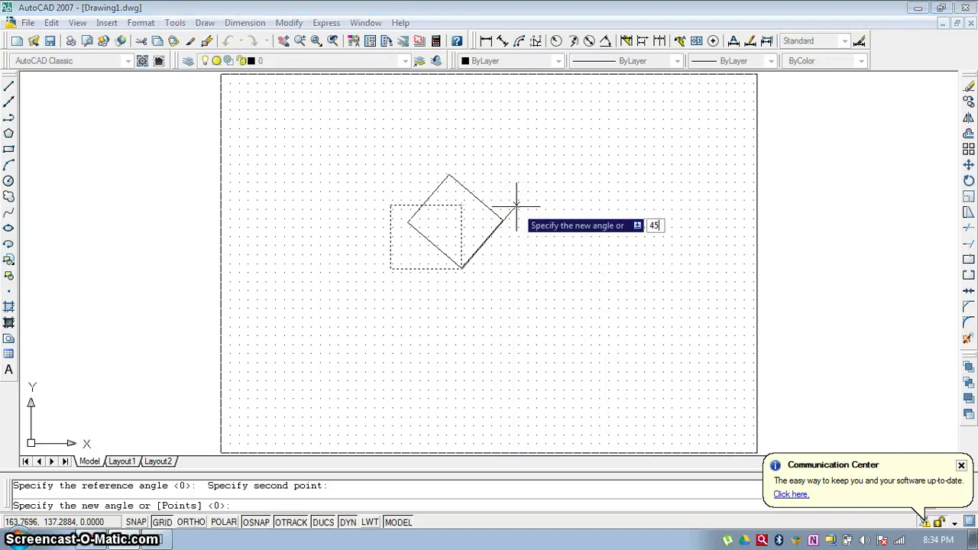
text(5)
key(Return)
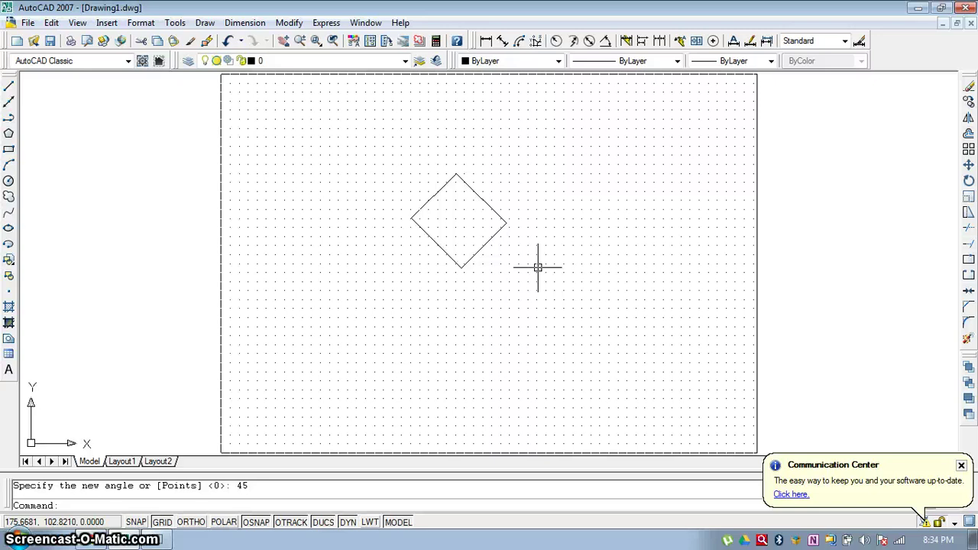
Erase the rotated rectangle to clear the drawing area
click(402, 156)
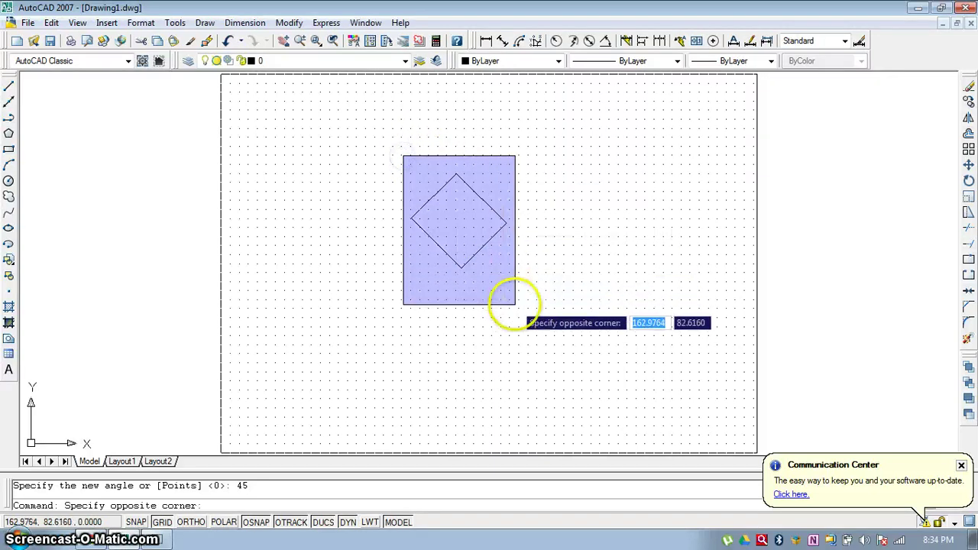
click(515, 304)
key(Delete)
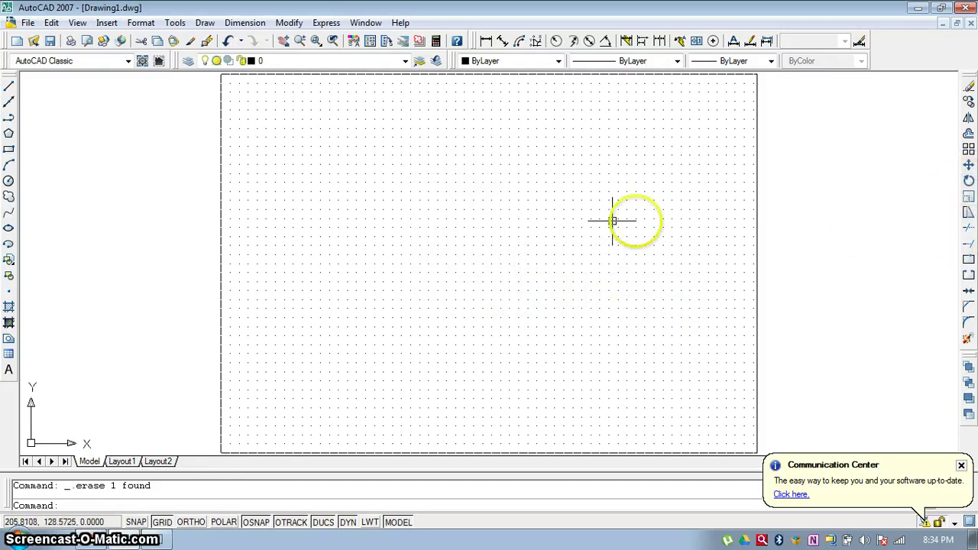
Draw a circle of about 45 units radius left of the middle and a small circle centred on its lowest point
click(9, 180)
click(436, 217)
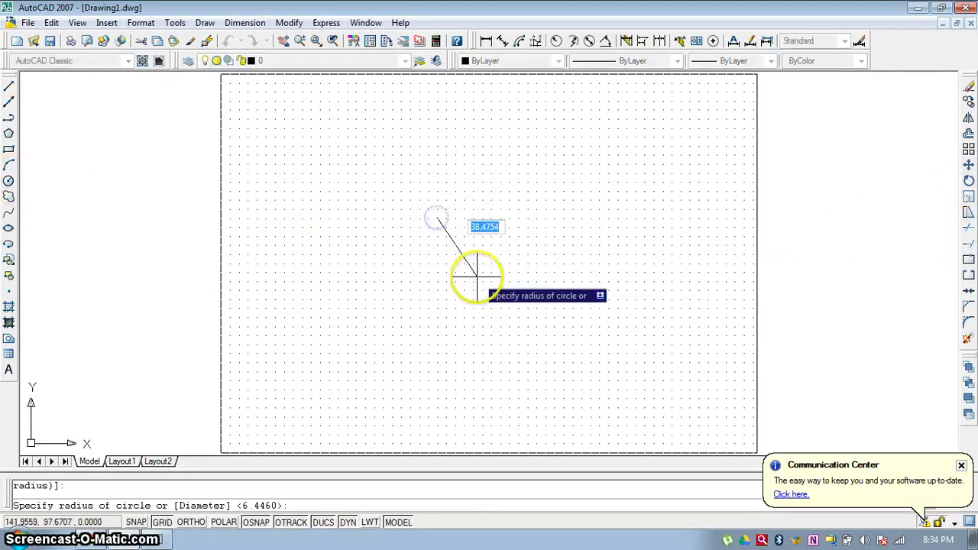
click(481, 284)
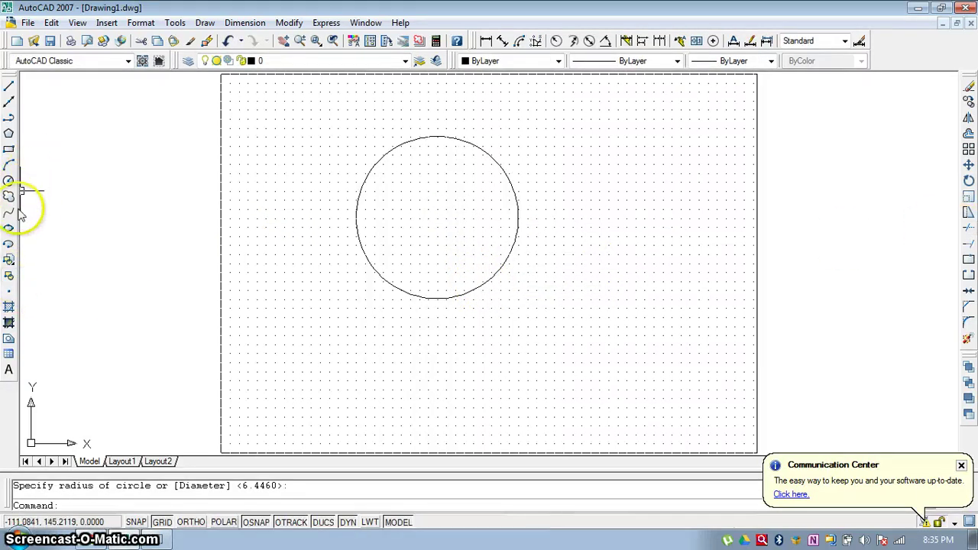
click(8, 180)
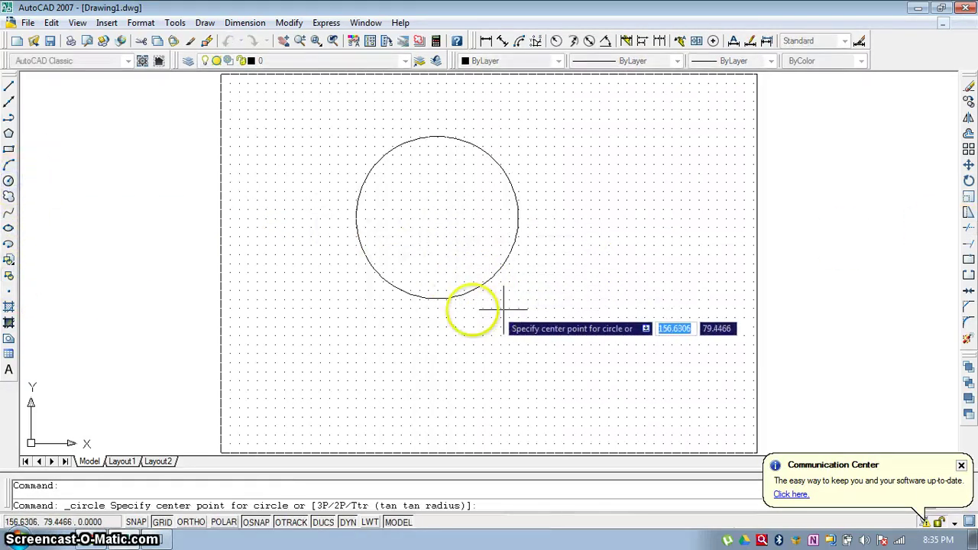
click(434, 298)
click(445, 313)
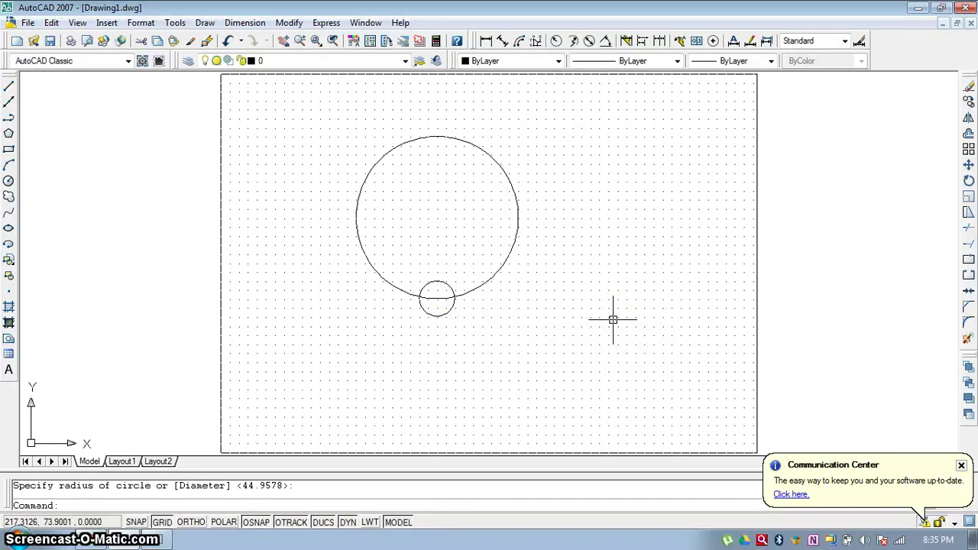
Create a polar array of the small circle around the large circle's centre with 8 items filling 360 degrees
click(968, 150)
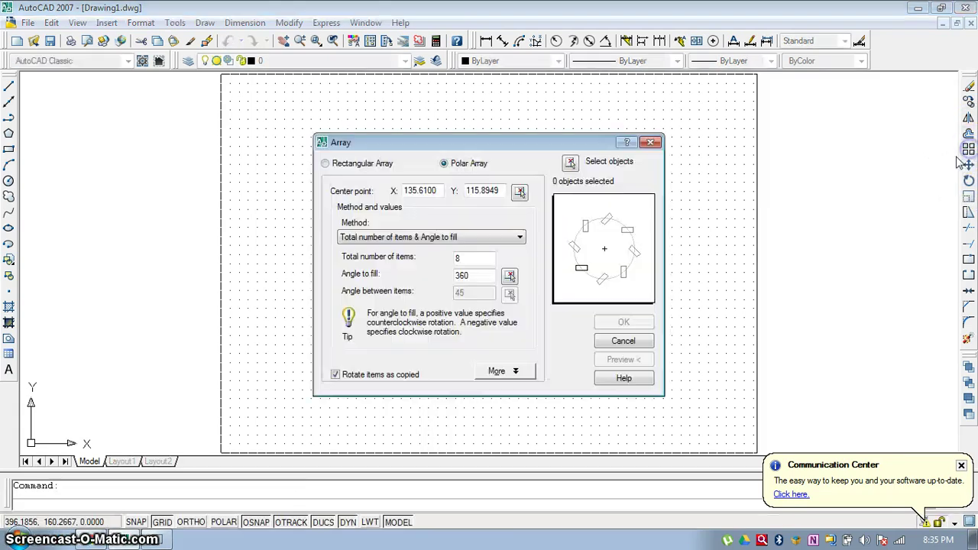
click(570, 162)
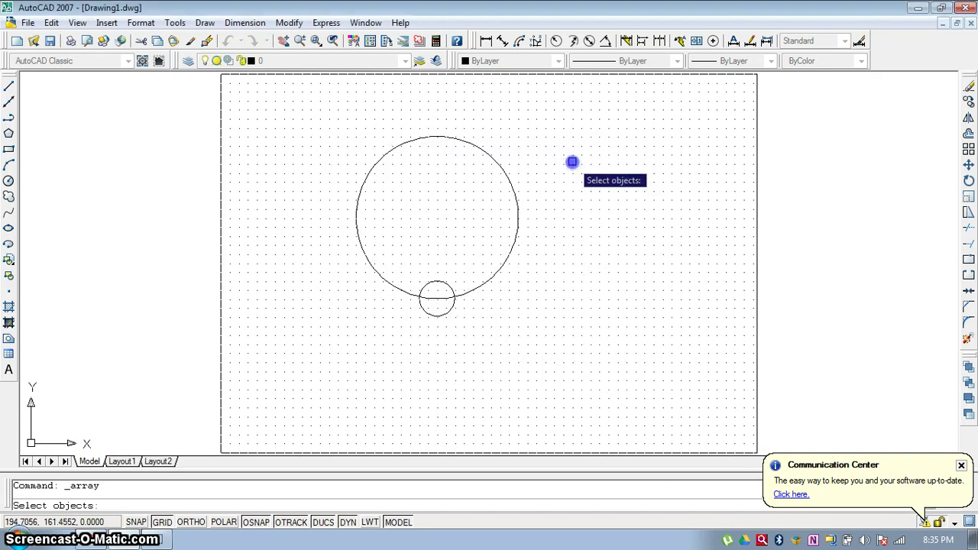
click(438, 284)
key(Return)
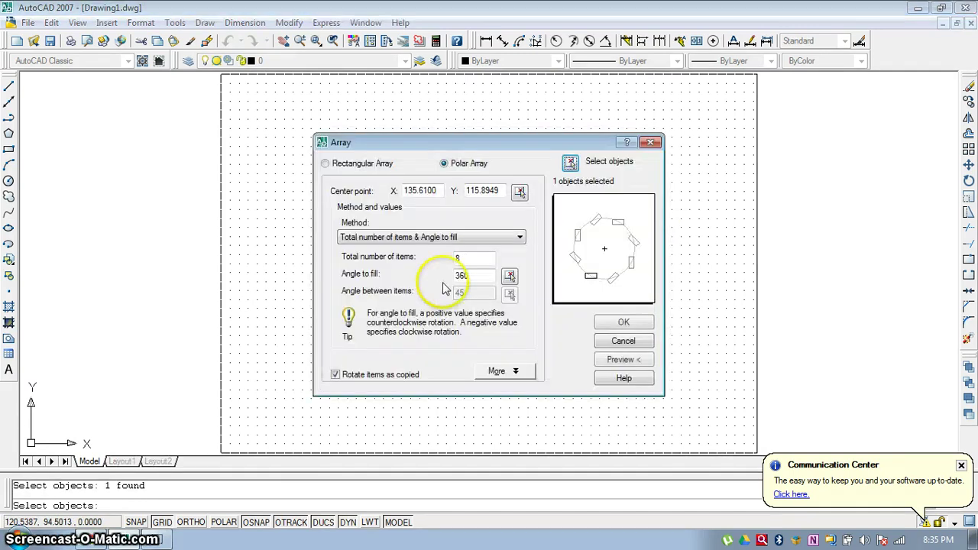
click(518, 189)
click(436, 219)
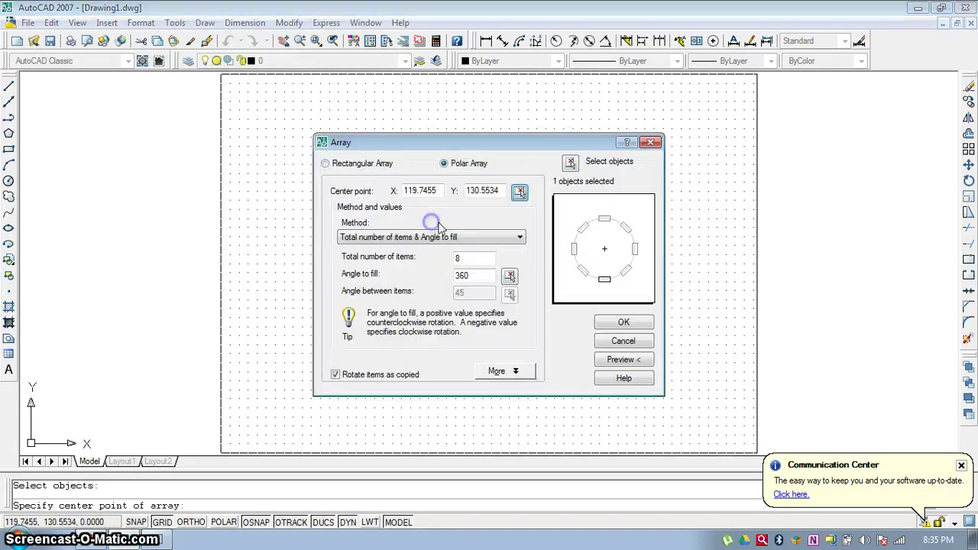
click(621, 323)
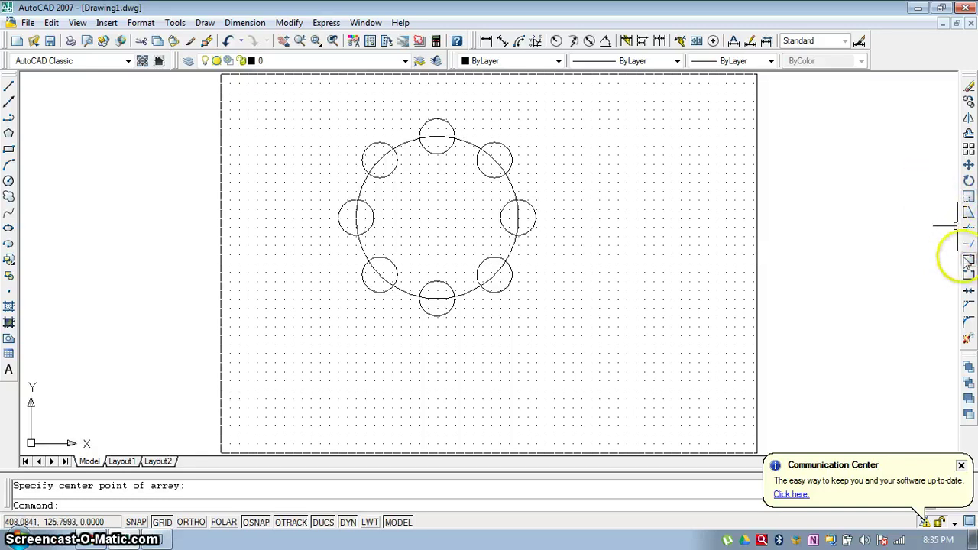
Trim the large circle's arcs inside the lower-right, right, upper-right and top small circles, using all objects as cutting edges
click(967, 227)
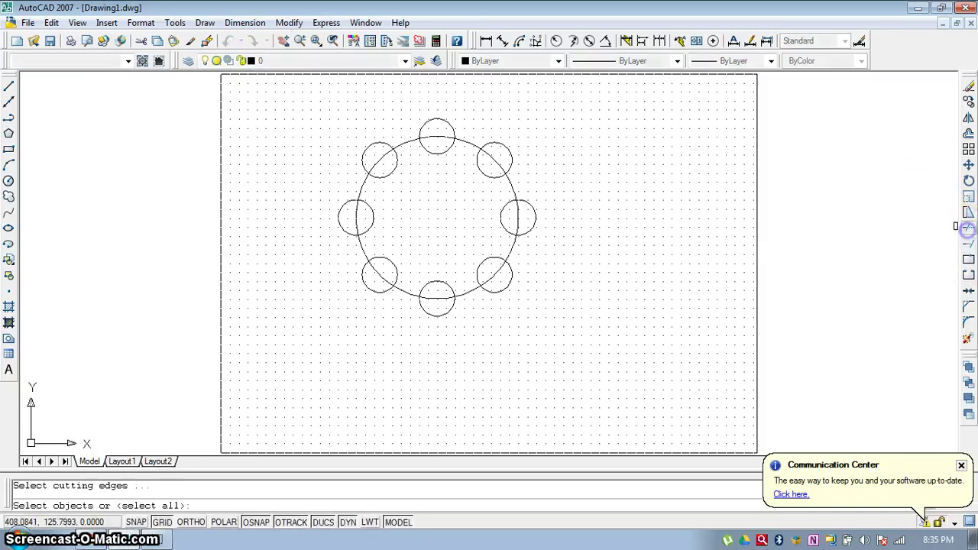
right_click(627, 284)
click(497, 272)
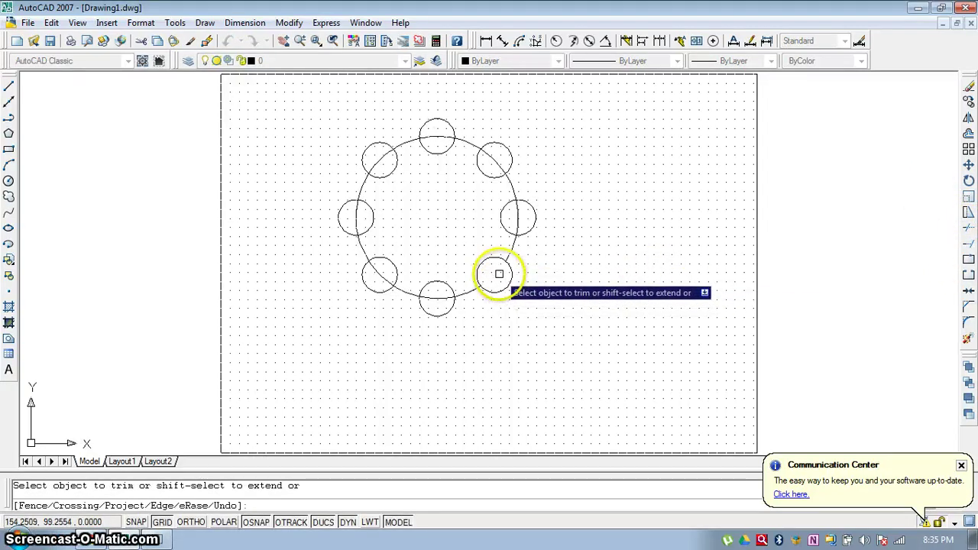
click(517, 222)
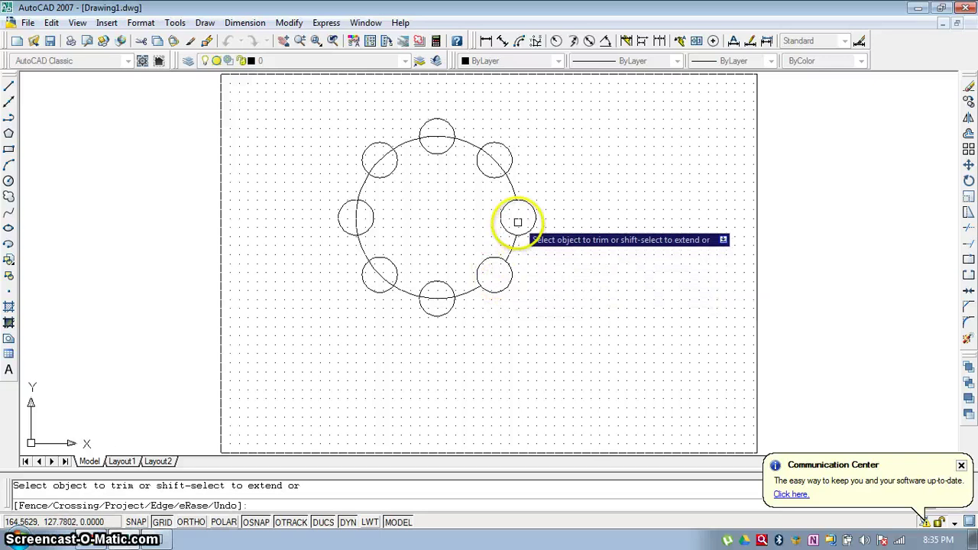
click(493, 160)
click(440, 137)
Trim away the outer parts of the top, upper-right, right, lower-right and bottom small circles
click(439, 119)
click(515, 153)
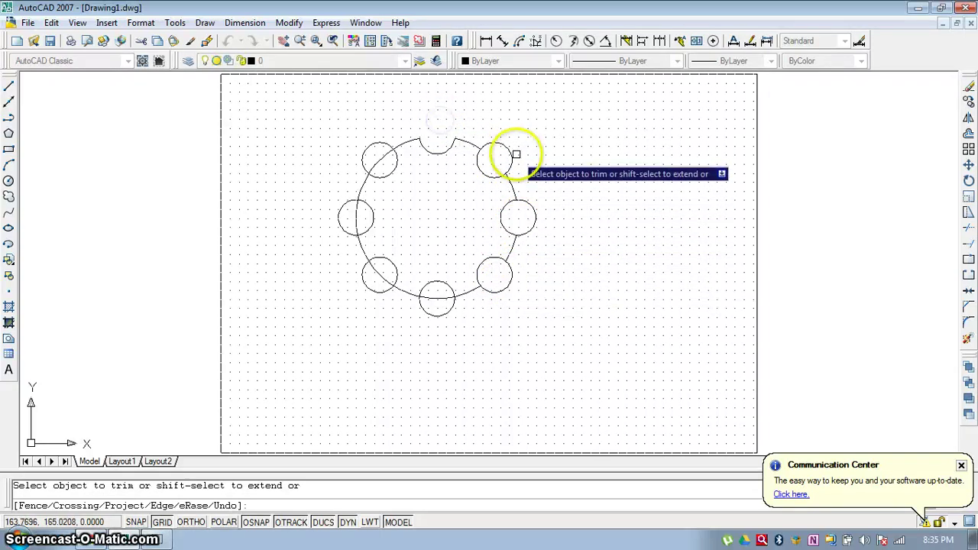
click(505, 156)
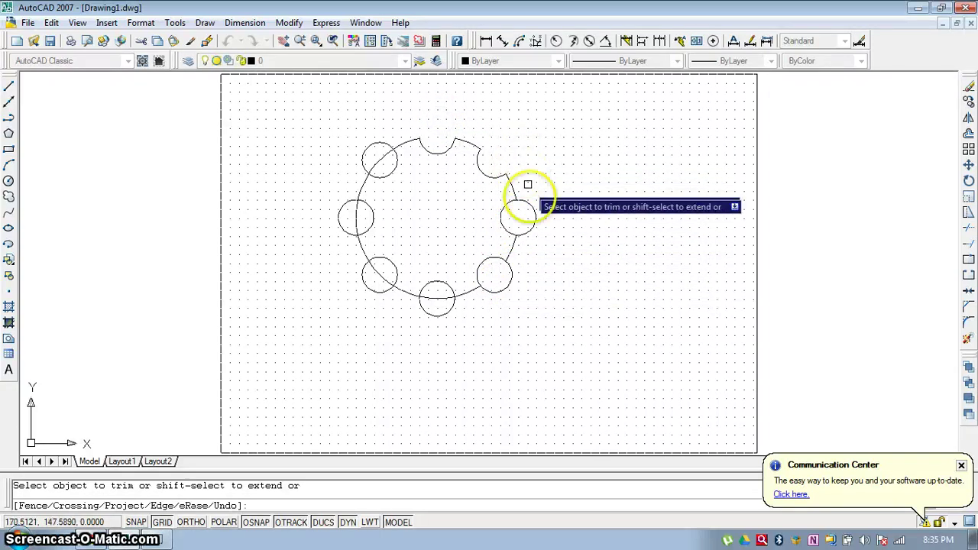
click(534, 214)
click(509, 284)
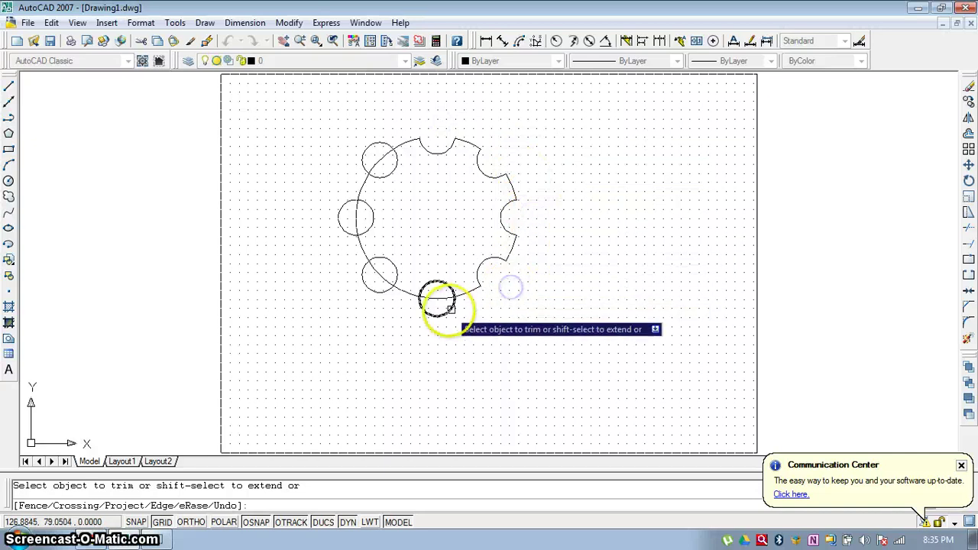
click(448, 313)
key(Escape)
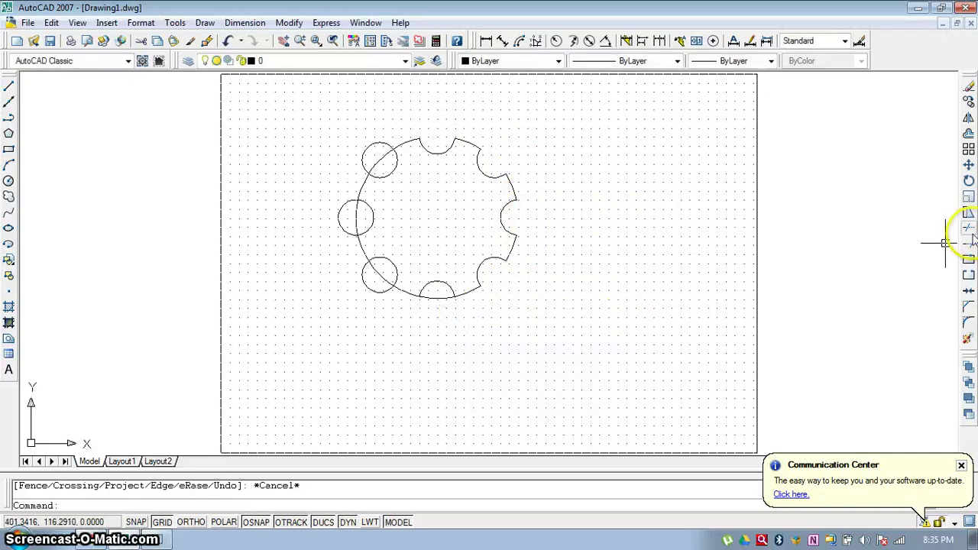
Trim the outer parts of the three left small circles and the large circle's arcs remaining across the left and bottom notches
click(968, 229)
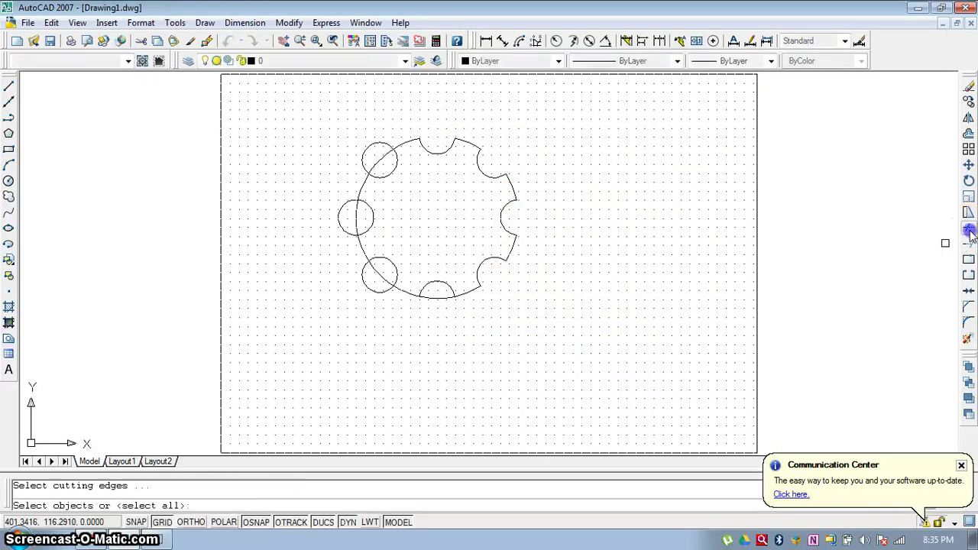
right_click(662, 210)
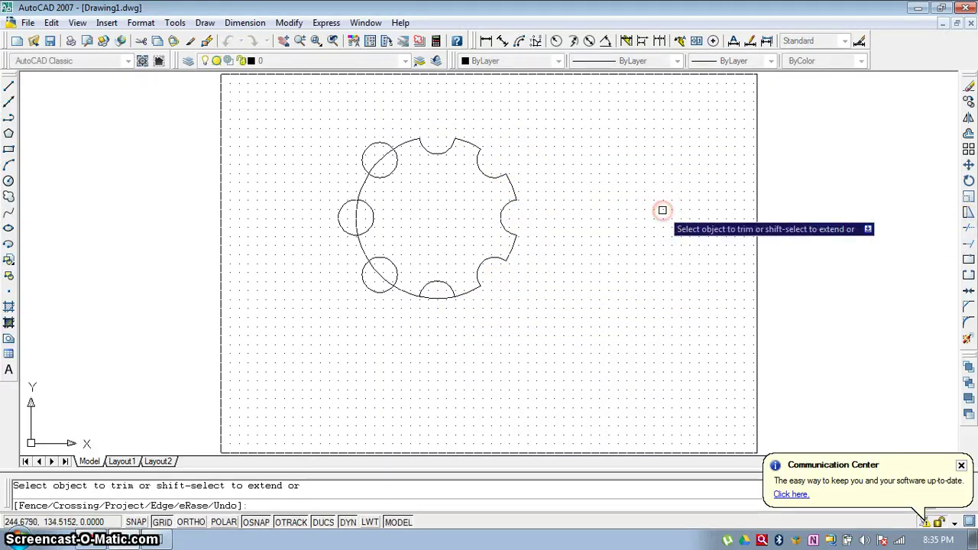
click(367, 145)
click(381, 161)
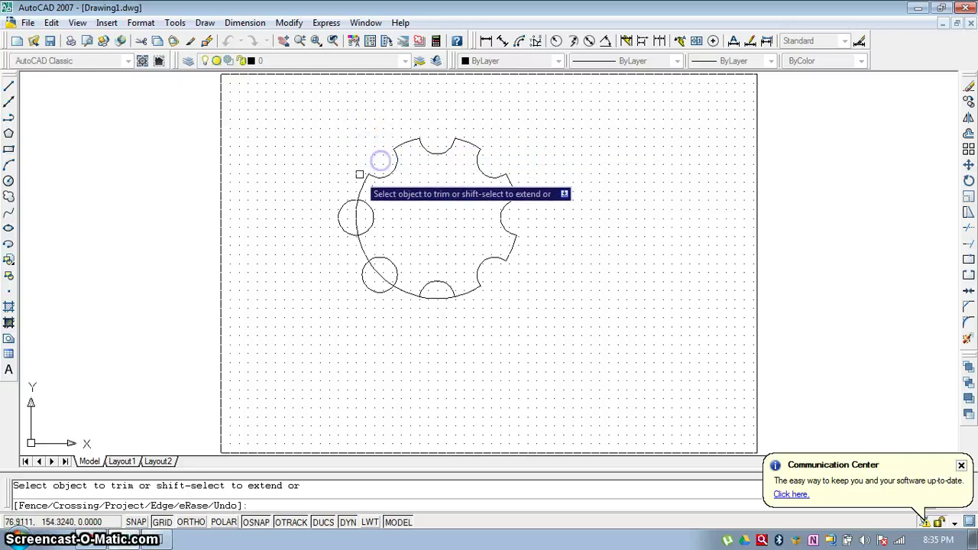
click(347, 204)
click(357, 221)
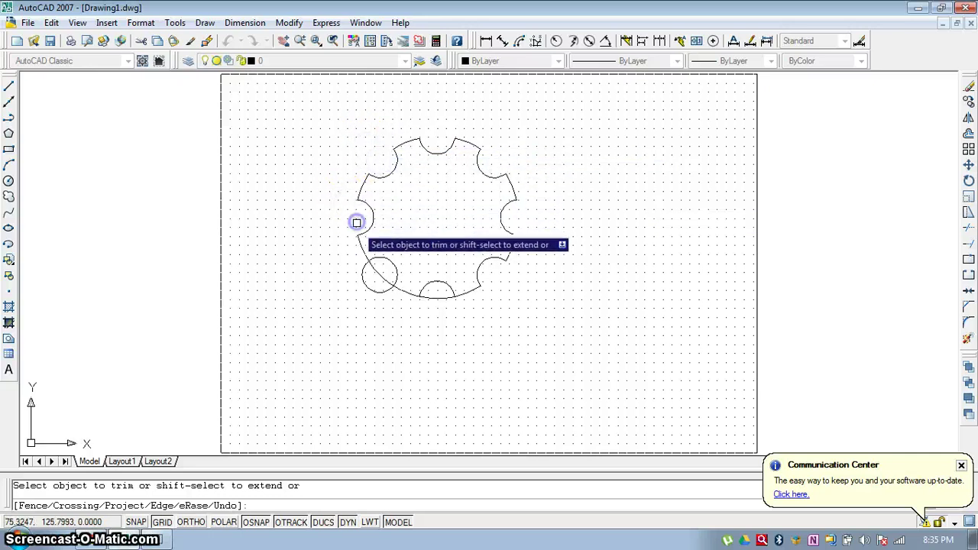
click(362, 282)
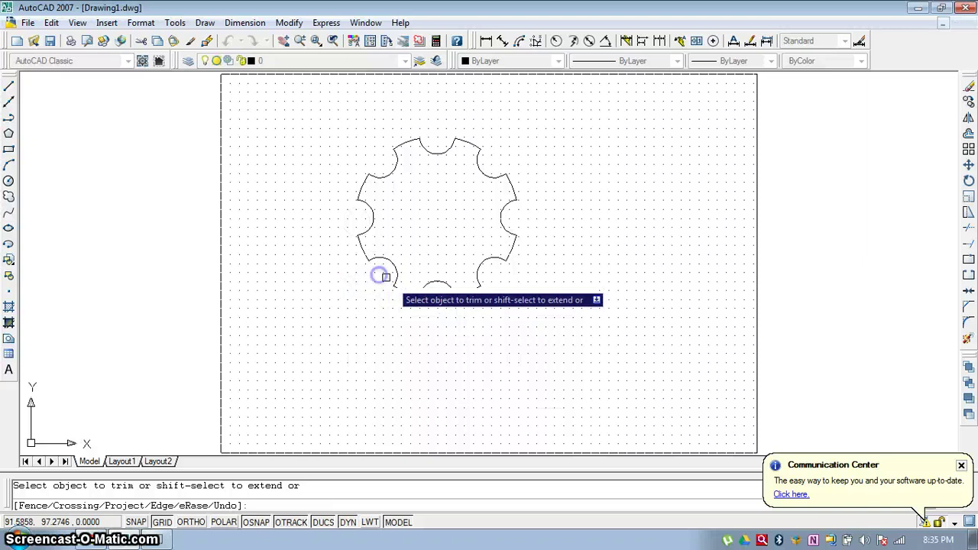
click(377, 272)
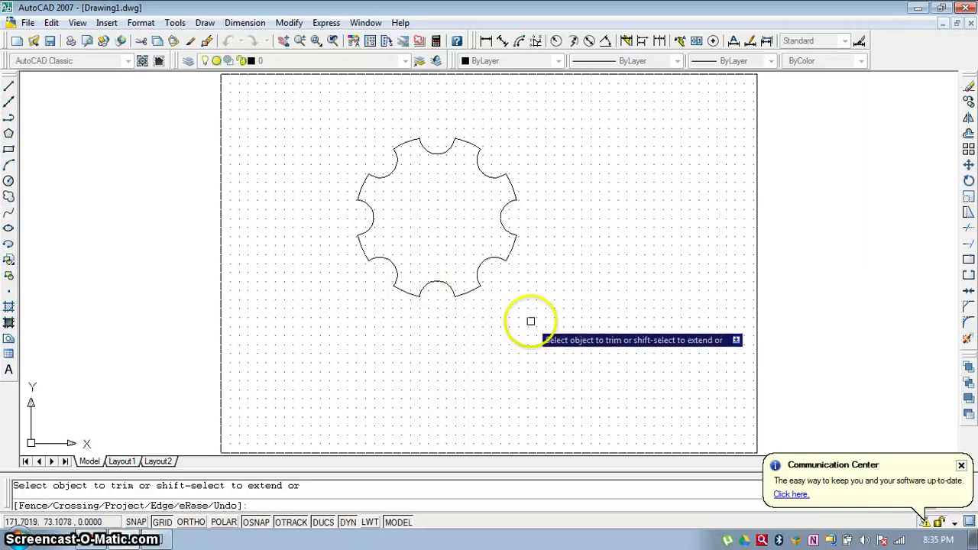
key(Escape)
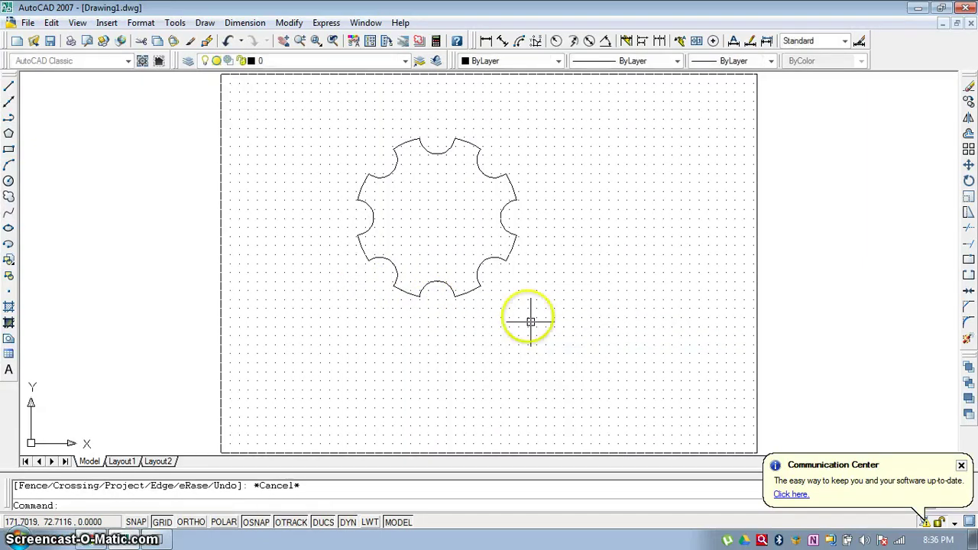
Erase all arcs of the notched circle from the drawing
click(323, 120)
click(562, 351)
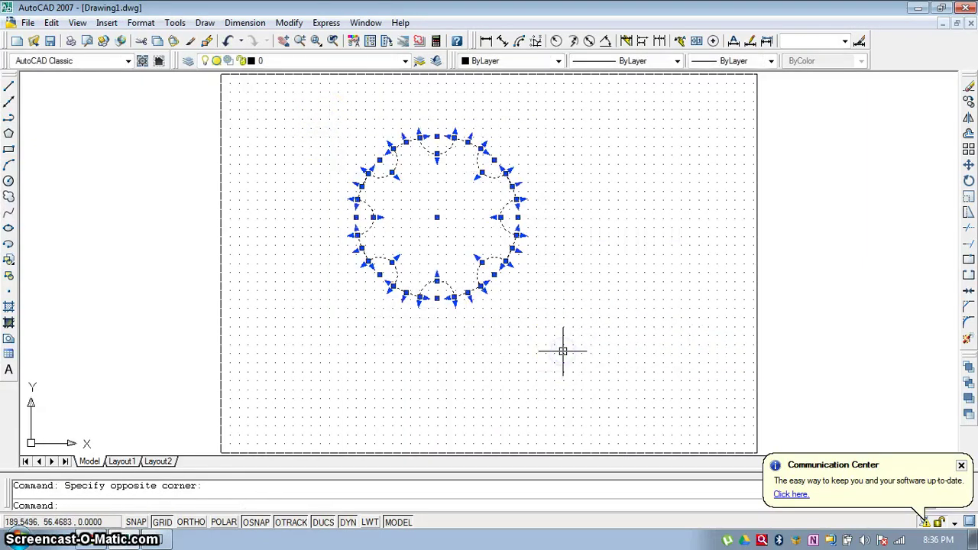
key(Delete)
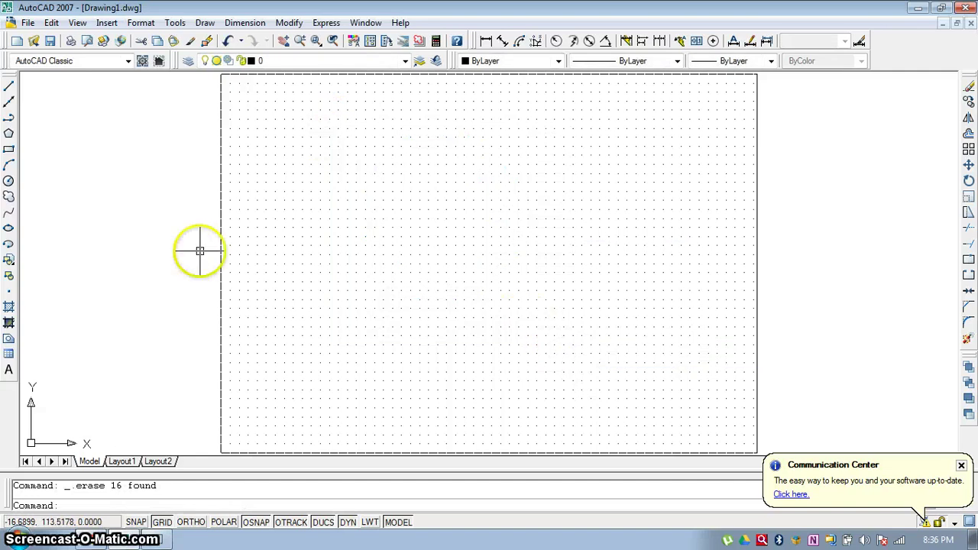
Draw a long, steep line sloping down to the right and a short connected line perpendicular to it from its lower end
click(9, 86)
click(399, 174)
click(456, 352)
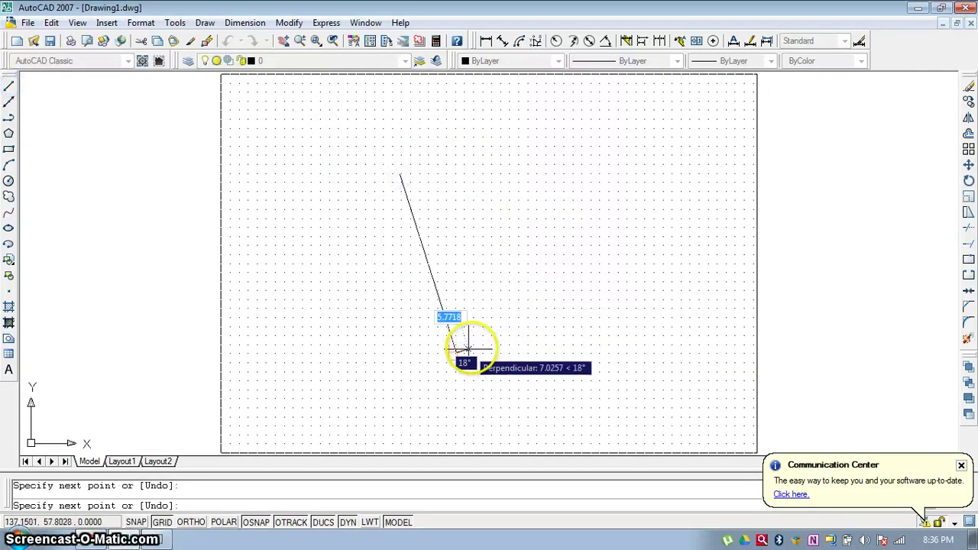
click(519, 336)
key(Escape)
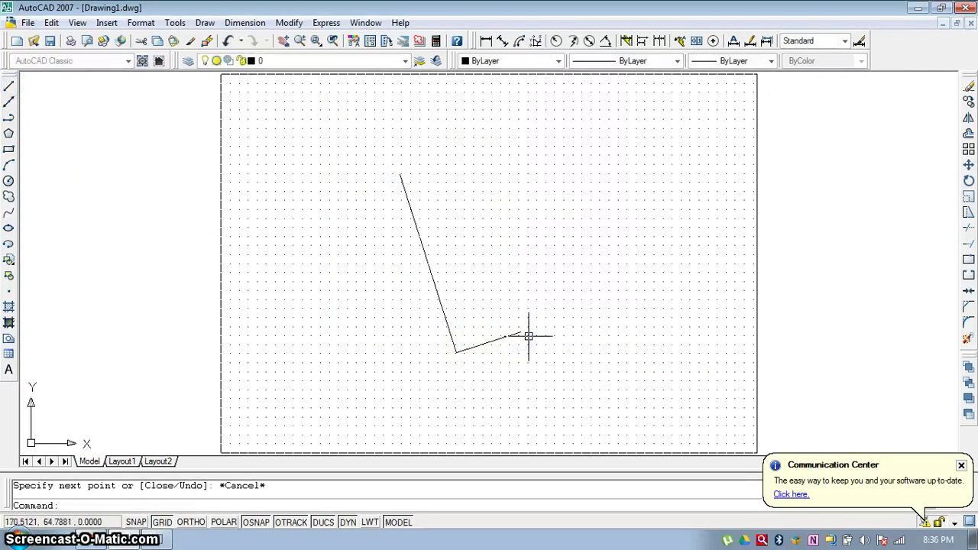
Extend the long line's upper end and both ends of the short line to the border rectangle, using all objects as boundaries
click(968, 244)
key(Return)
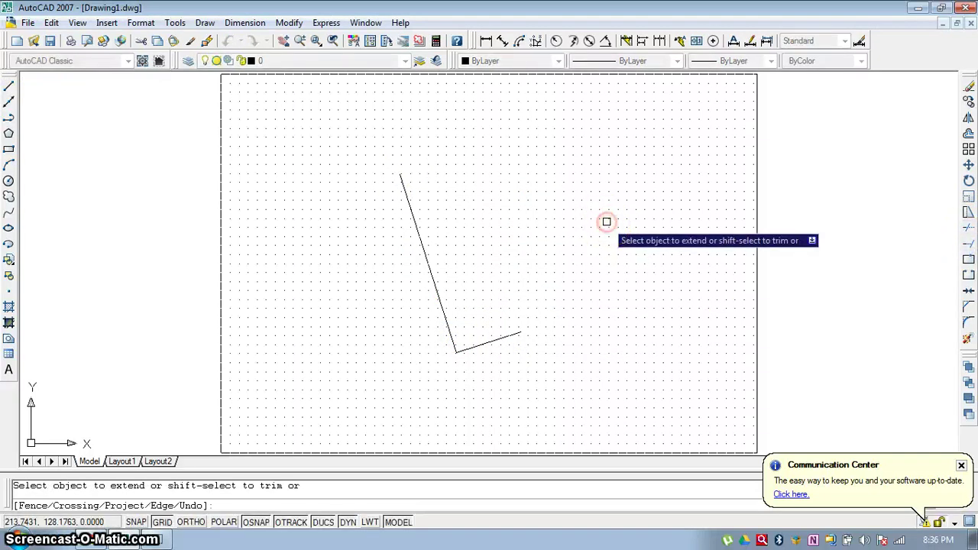
click(410, 205)
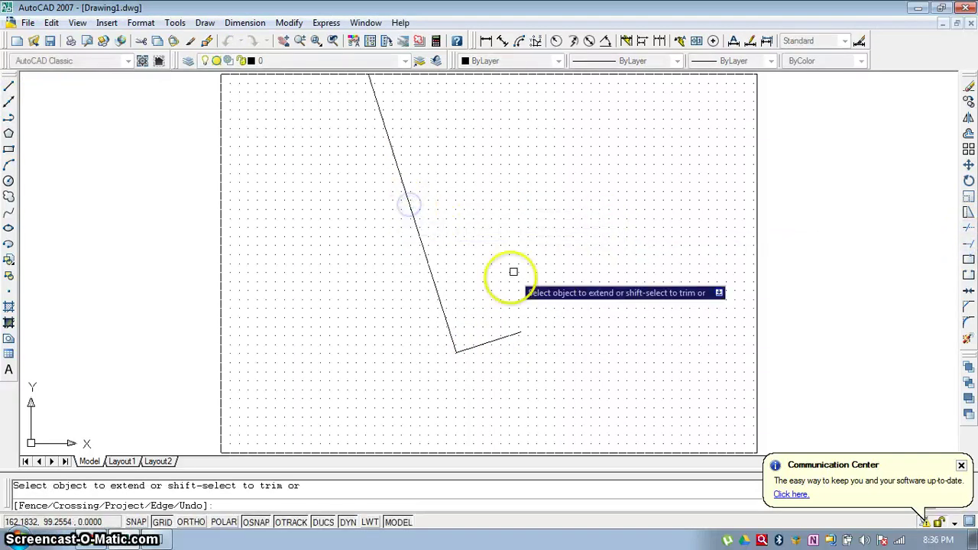
click(501, 337)
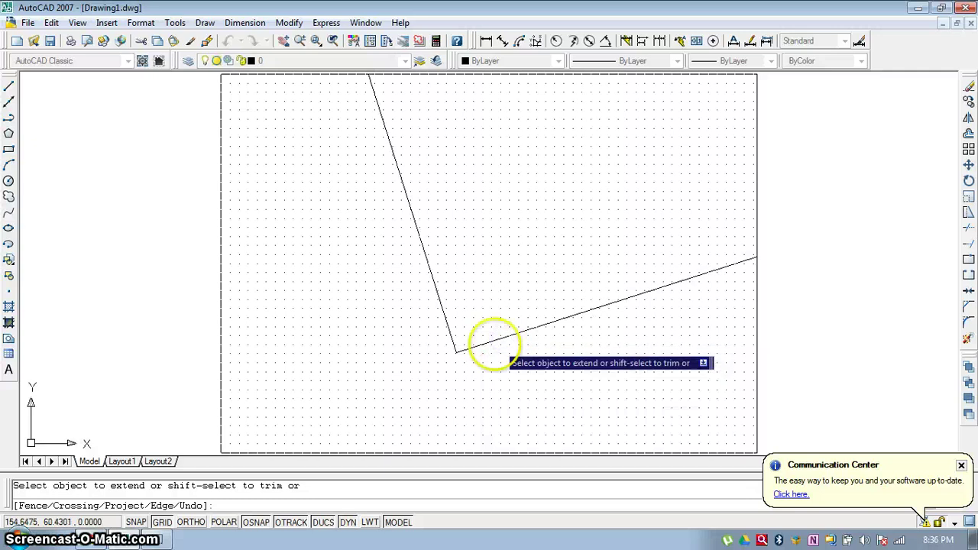
click(461, 350)
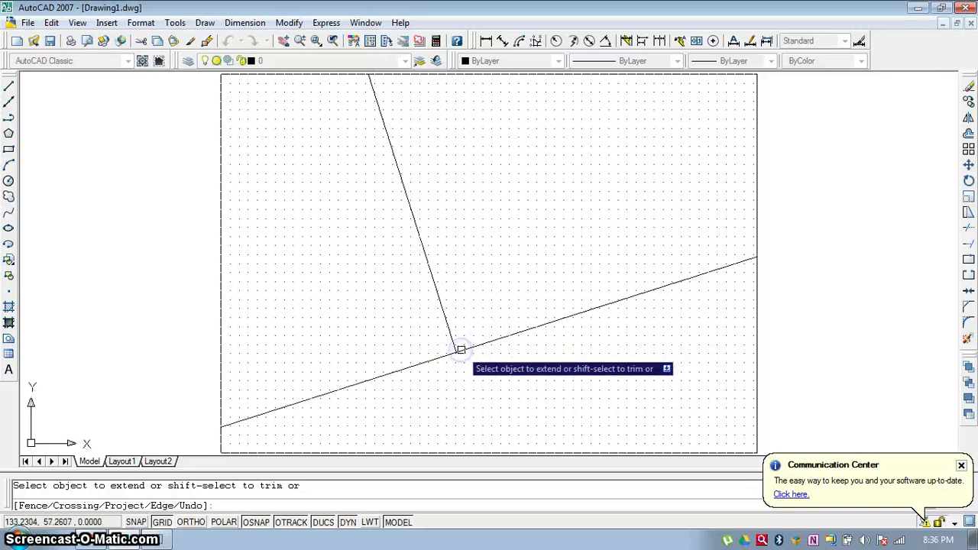
click(456, 348)
click(456, 348)
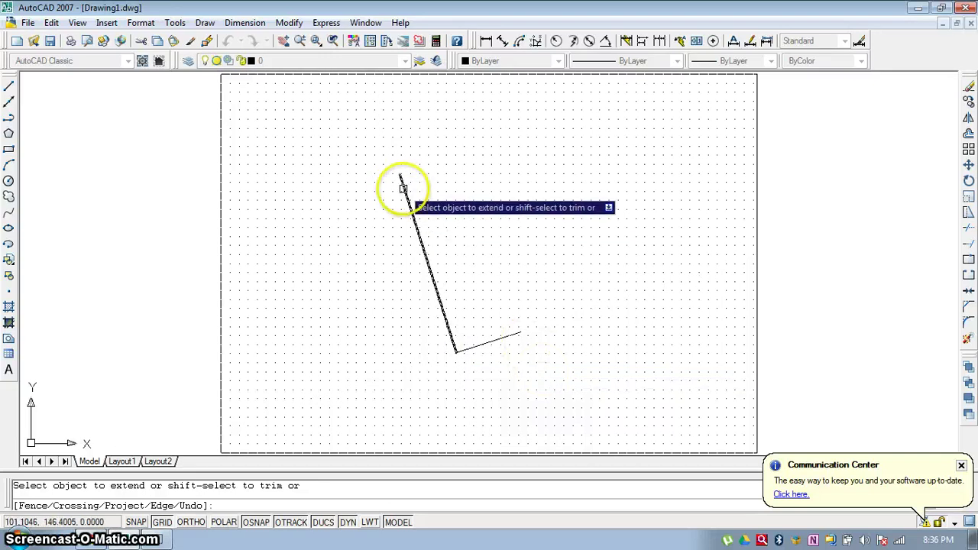
key(Escape)
Erase both connected lines inside the border
click(388, 166)
click(546, 385)
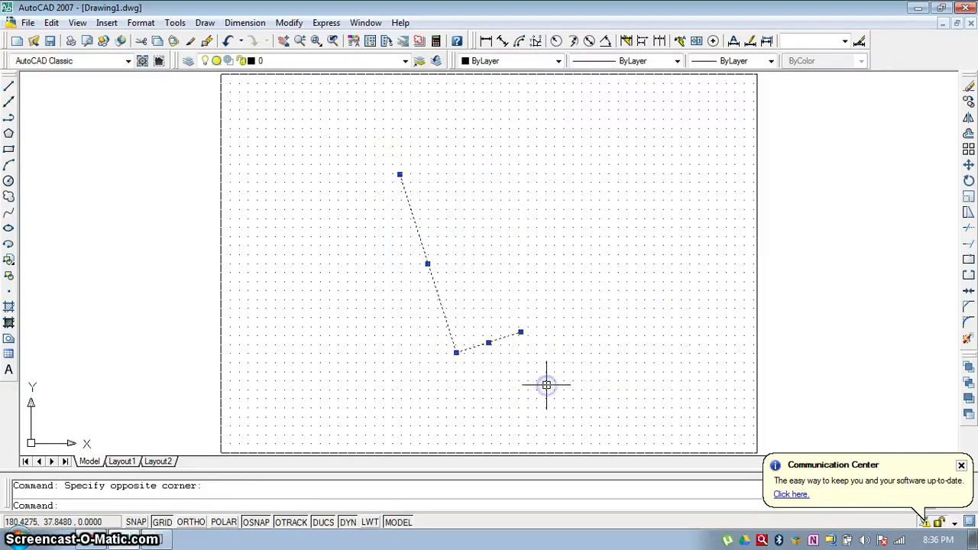
key(Delete)
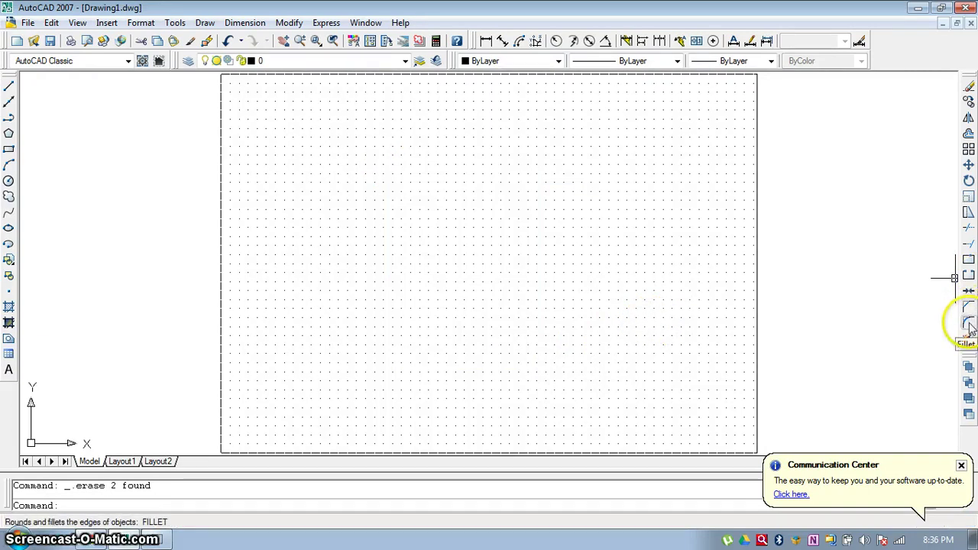
Draw a rectangle near the middle of the bordered drawing area
click(7, 151)
click(404, 215)
click(596, 336)
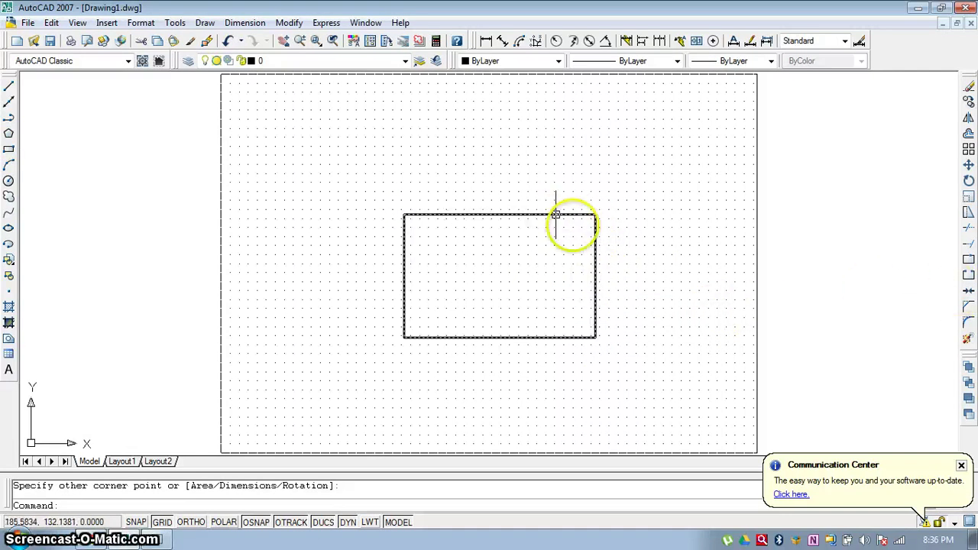
Fillet the rectangle's lower-right and upper-right corners with a radius of 15
click(967, 324)
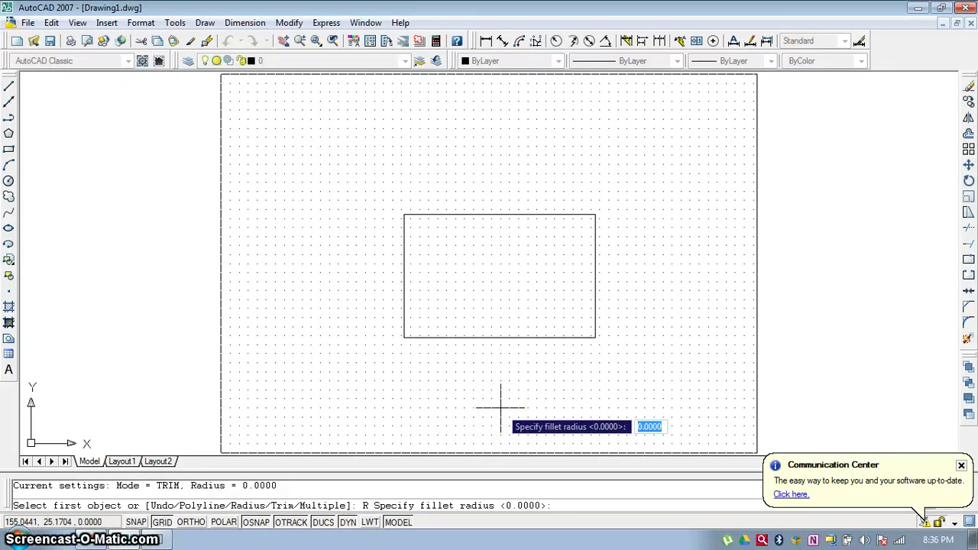
text(15)
key(Return)
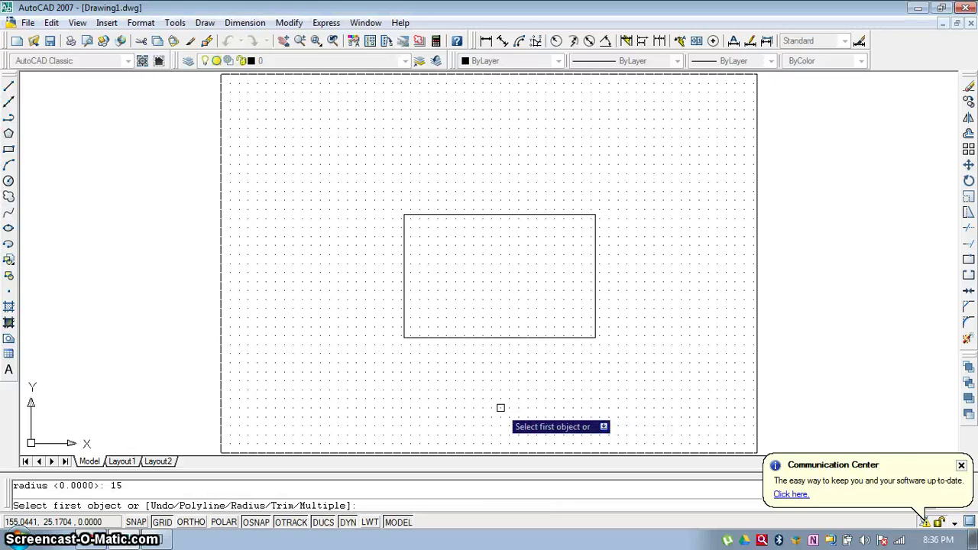
click(565, 337)
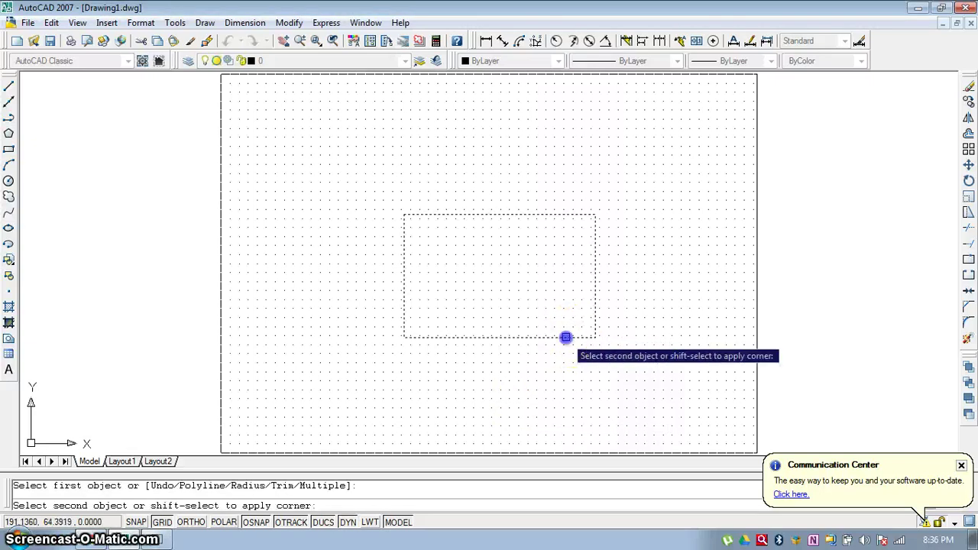
click(595, 296)
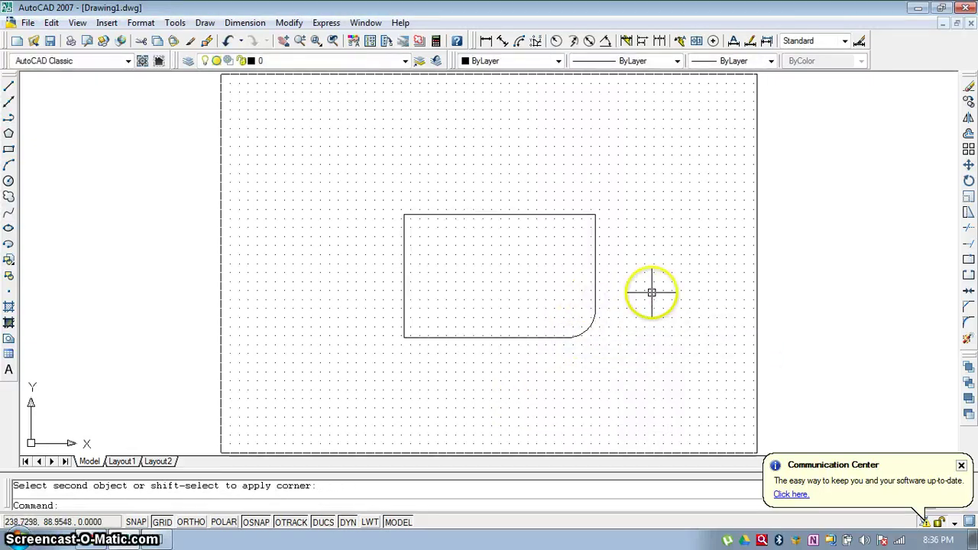
click(968, 321)
click(574, 212)
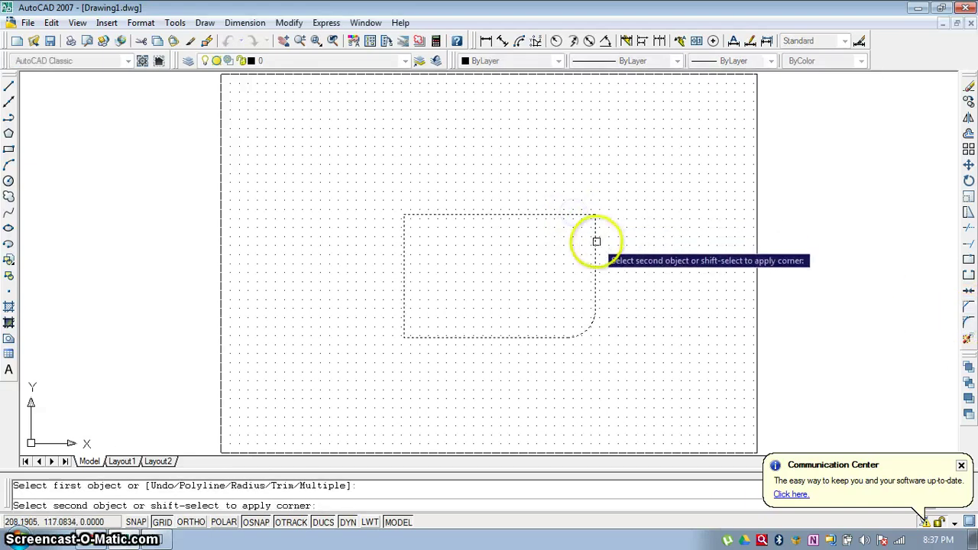
click(595, 240)
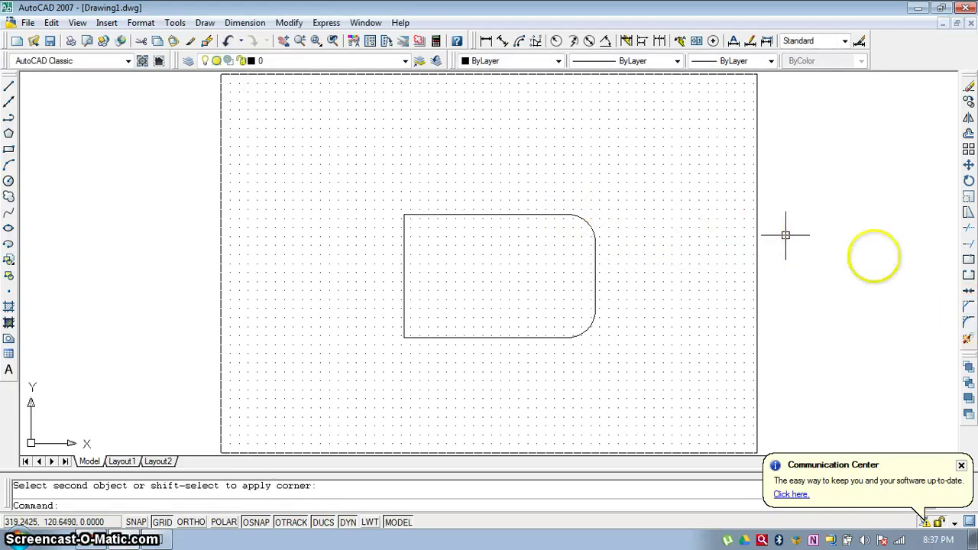
Chamfer the rectangle's upper-left and lower-left corners with both chamfer distances set to 10
click(968, 307)
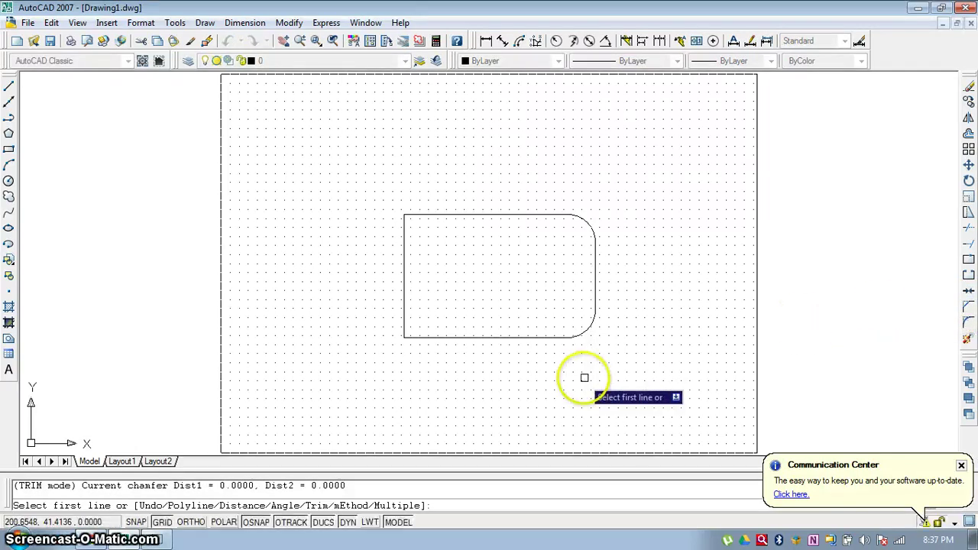
key(Escape)
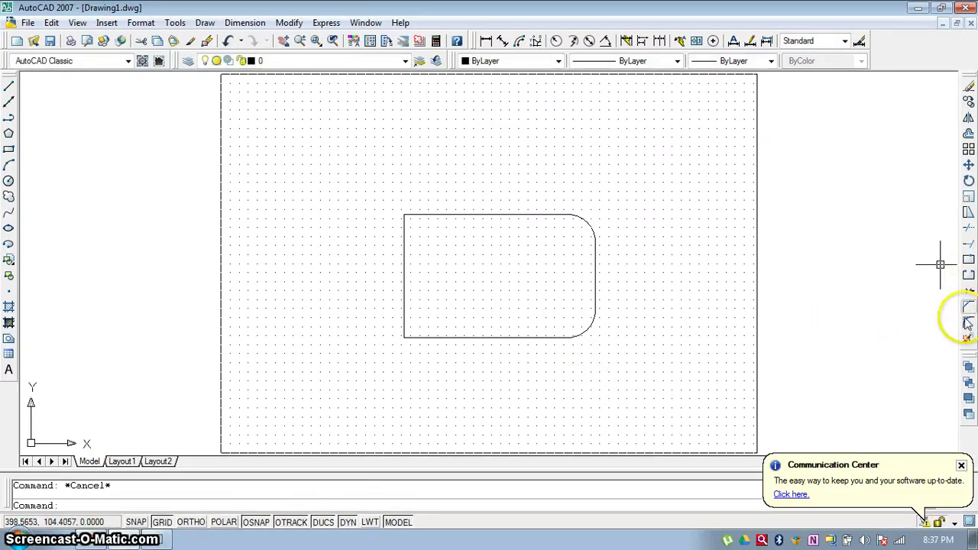
click(968, 309)
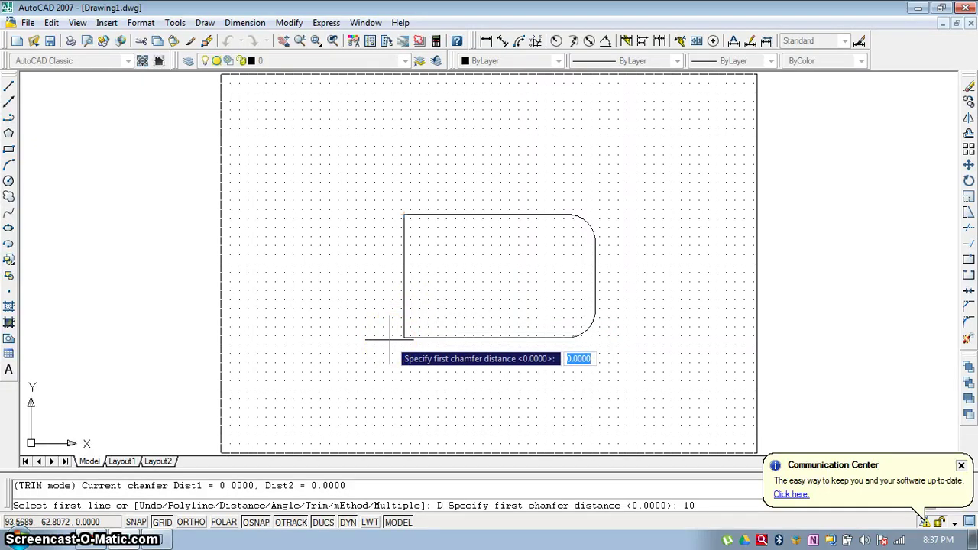
key(Return)
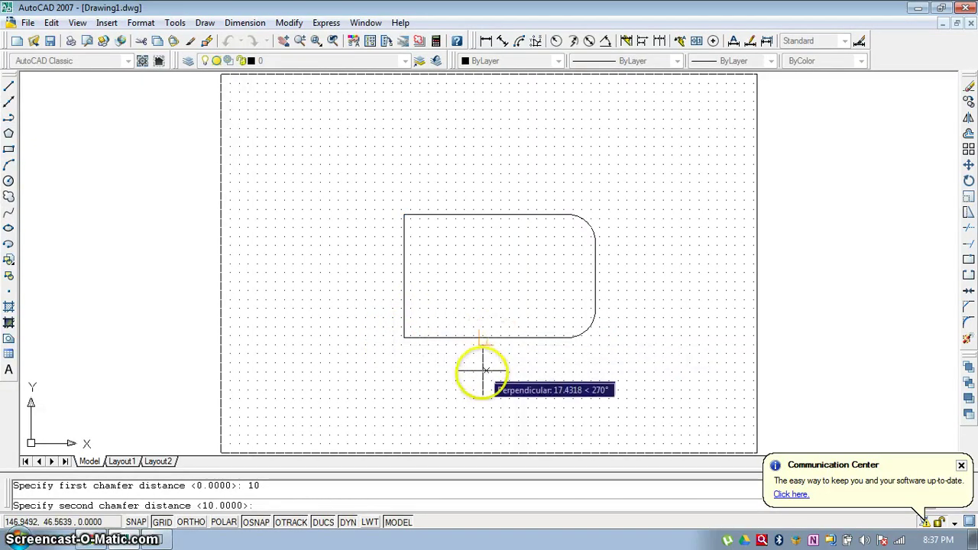
text(10)
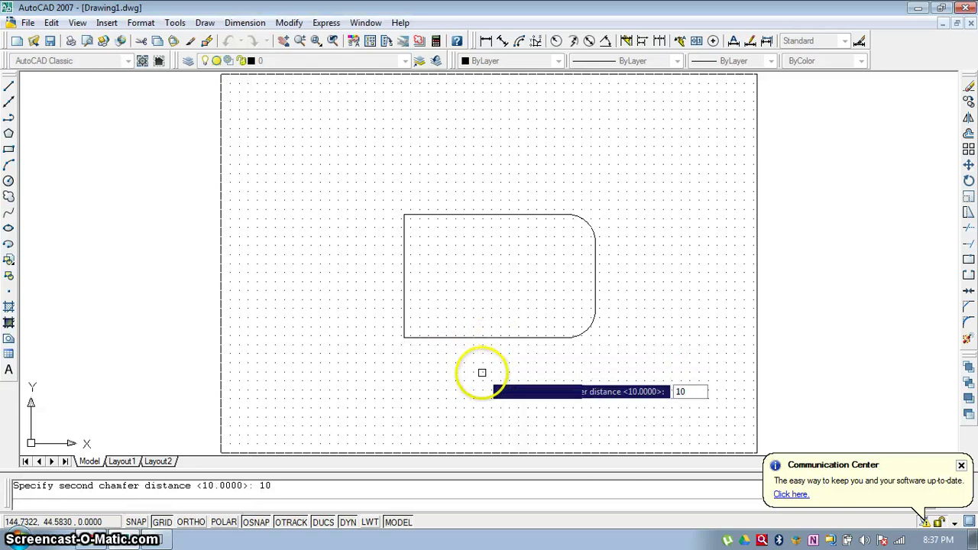
key(Return)
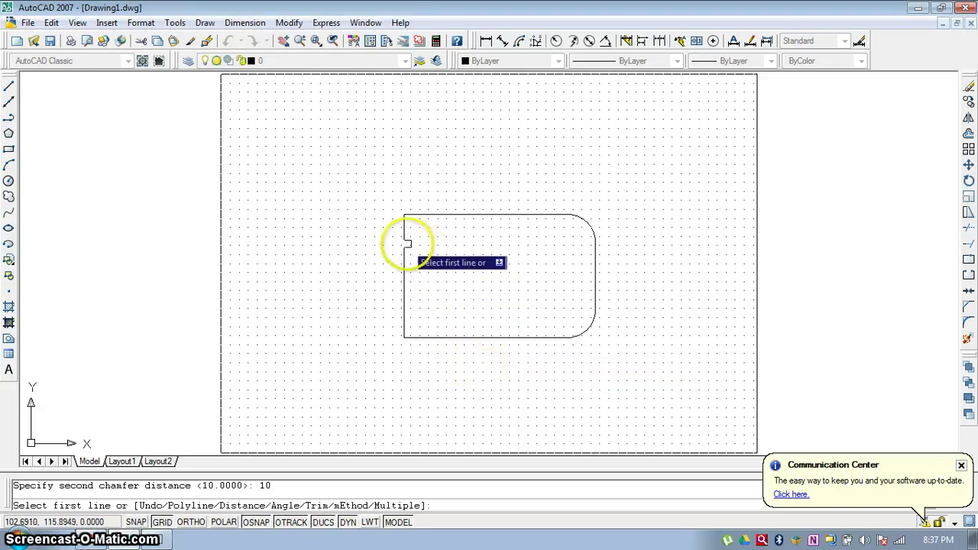
click(404, 241)
click(425, 215)
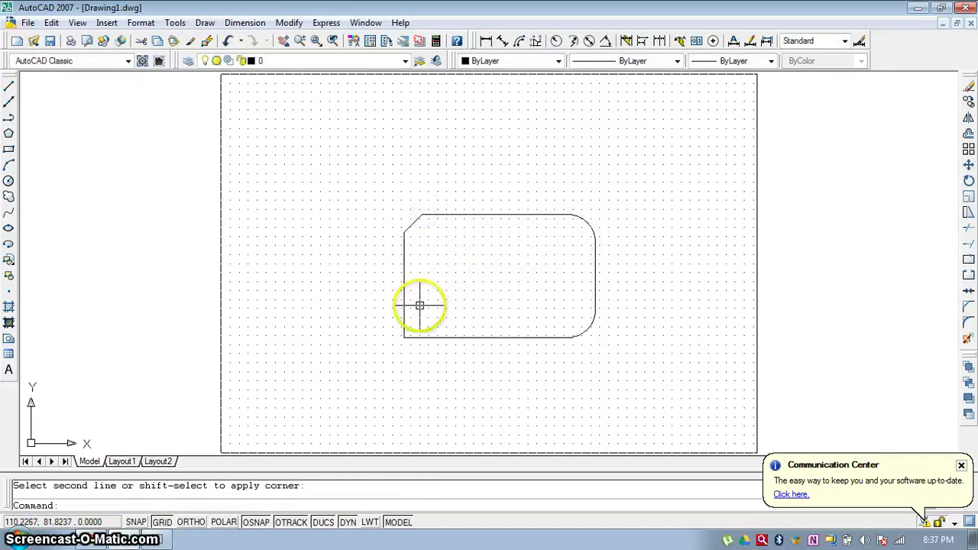
click(968, 307)
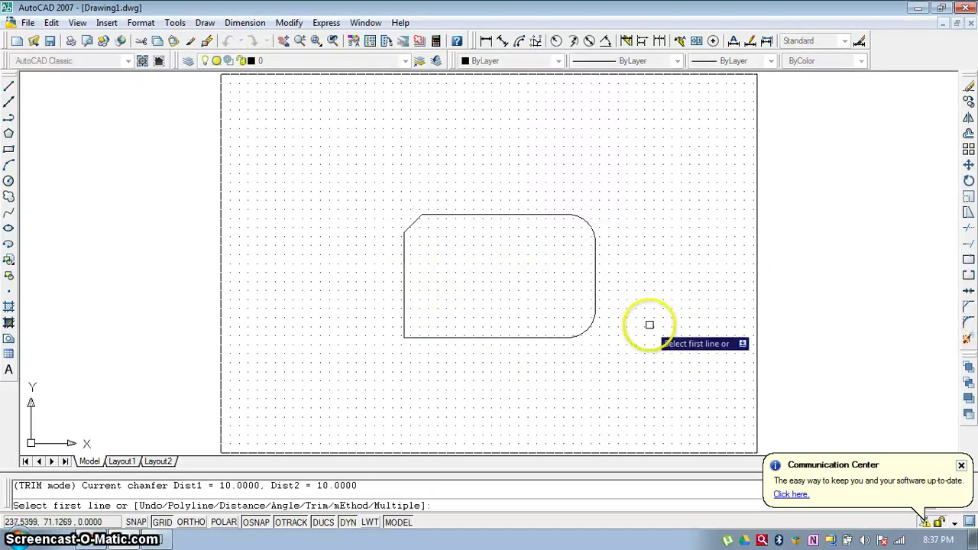
click(406, 309)
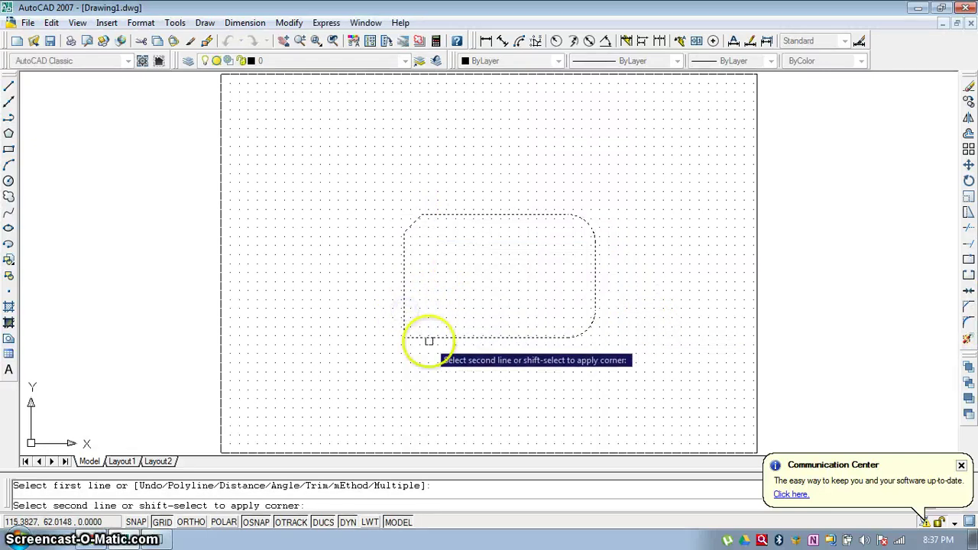
click(429, 337)
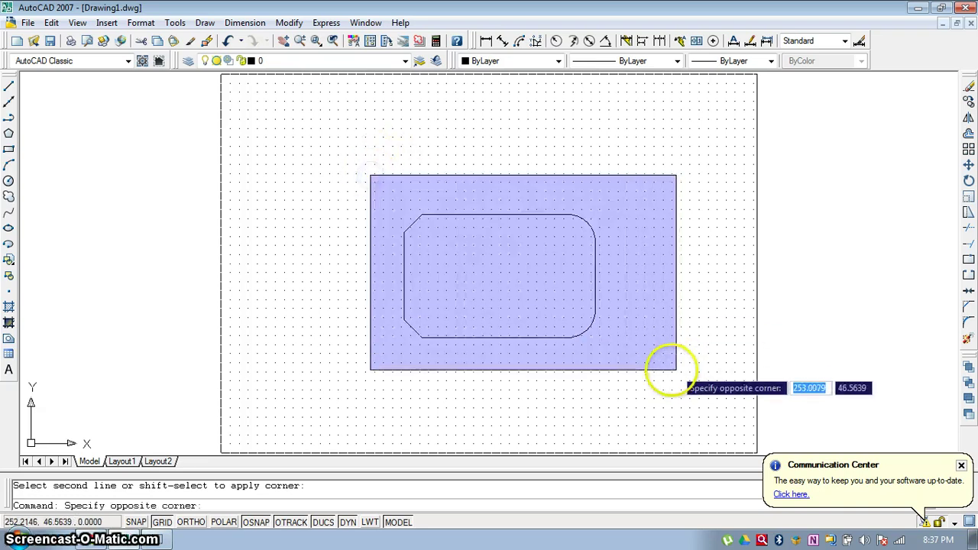
click(667, 373)
key(Delete)
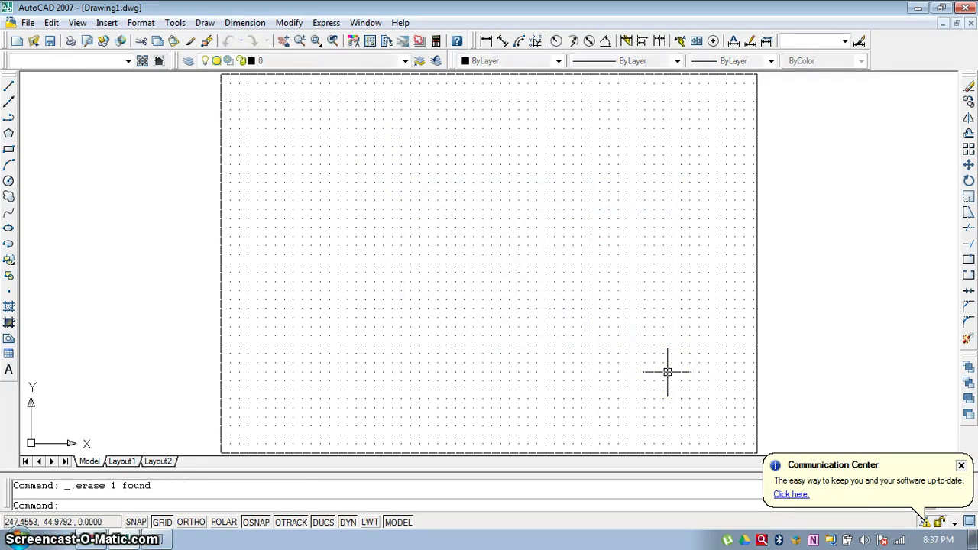
key(ctrl+z)
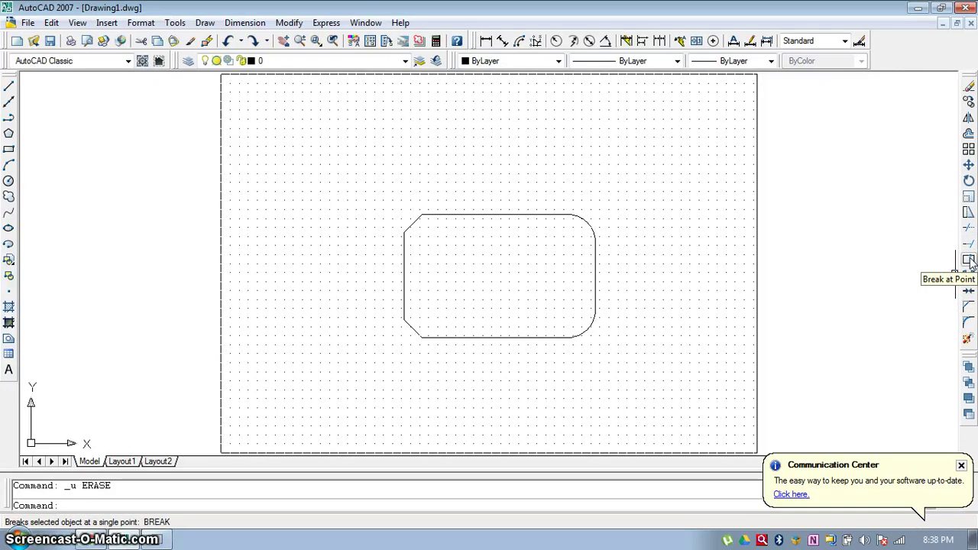
click(969, 260)
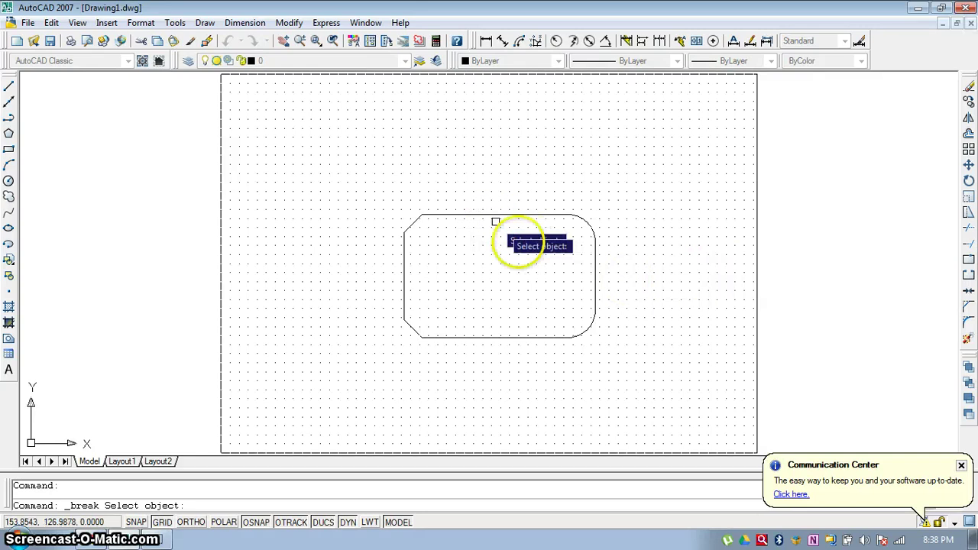
key(Escape)
Erase the filleted and chamfered rectangle
click(387, 194)
click(680, 364)
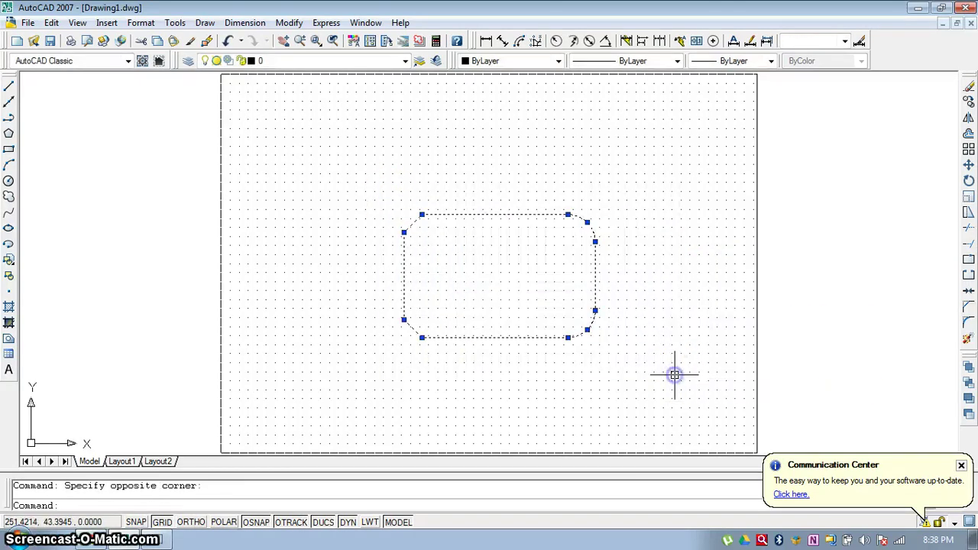
key(Delete)
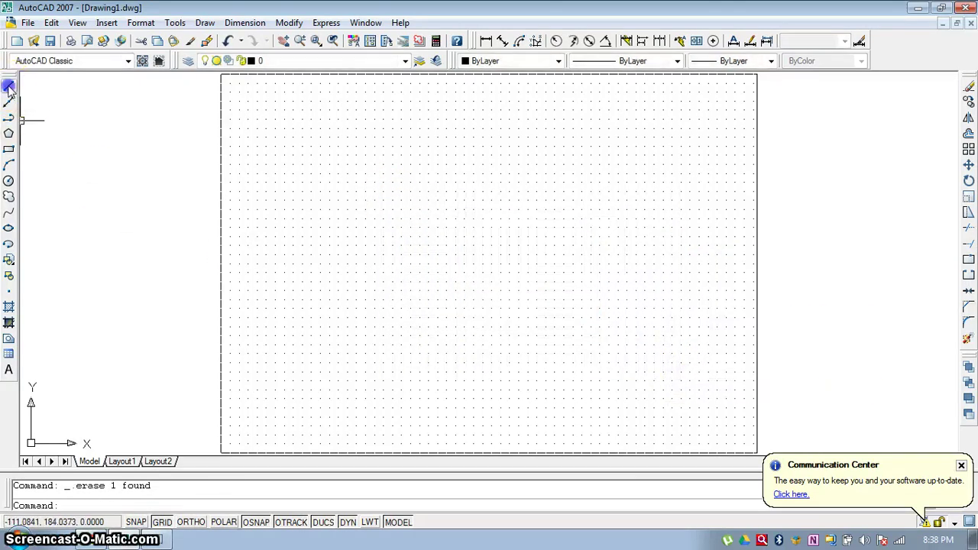
Draw a horizontal line with Ortho on across the upper middle of the bordered drawing area
click(9, 87)
click(335, 186)
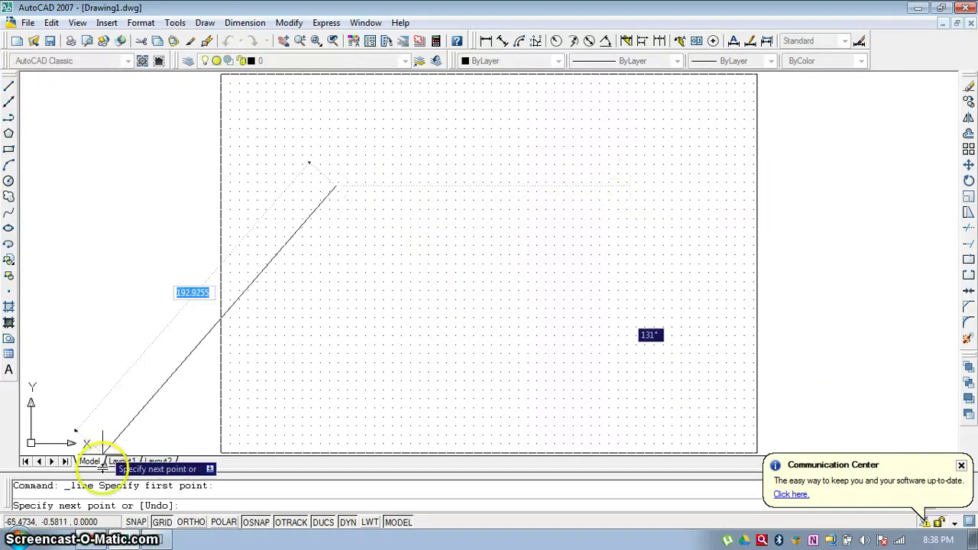
click(190, 521)
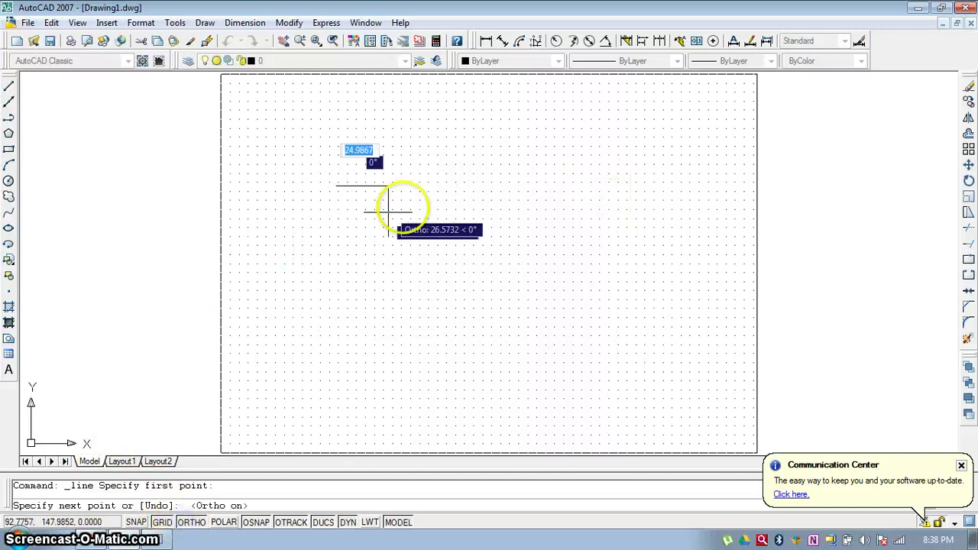
click(583, 184)
key(Escape)
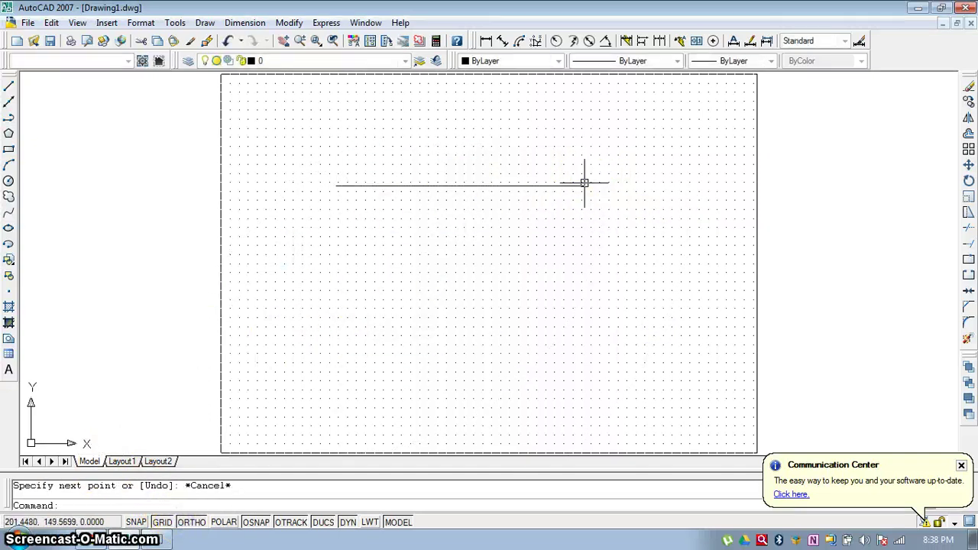
Break the horizontal line at its midpoint with Break at Point
click(968, 260)
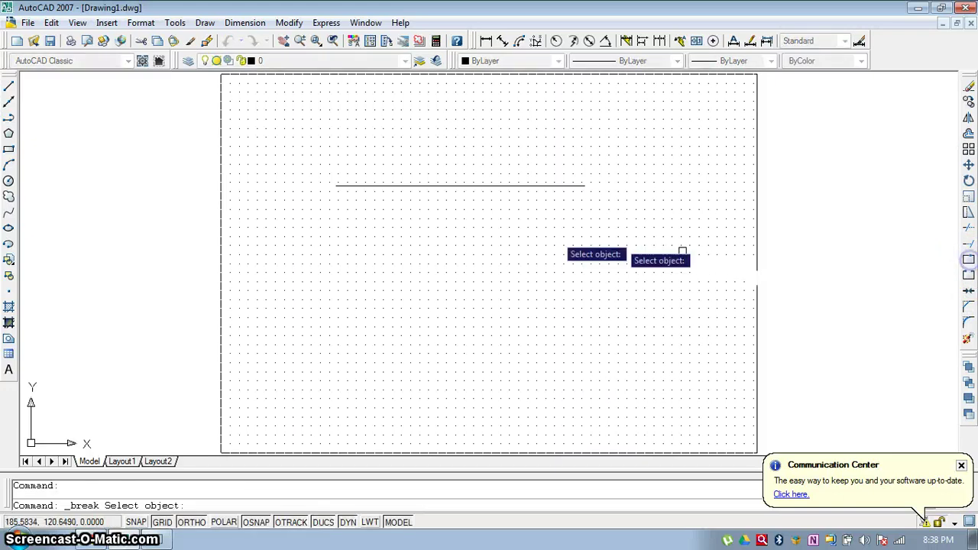
click(433, 186)
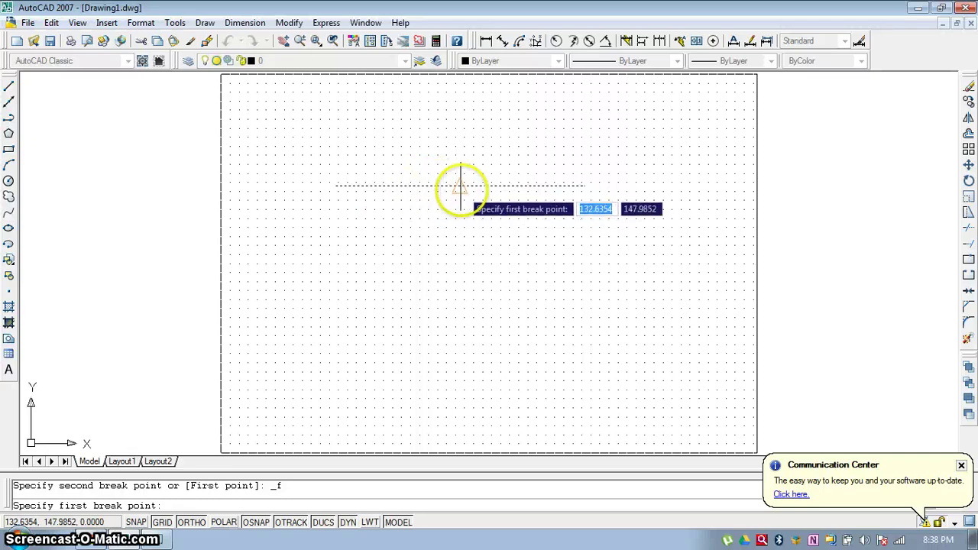
click(462, 189)
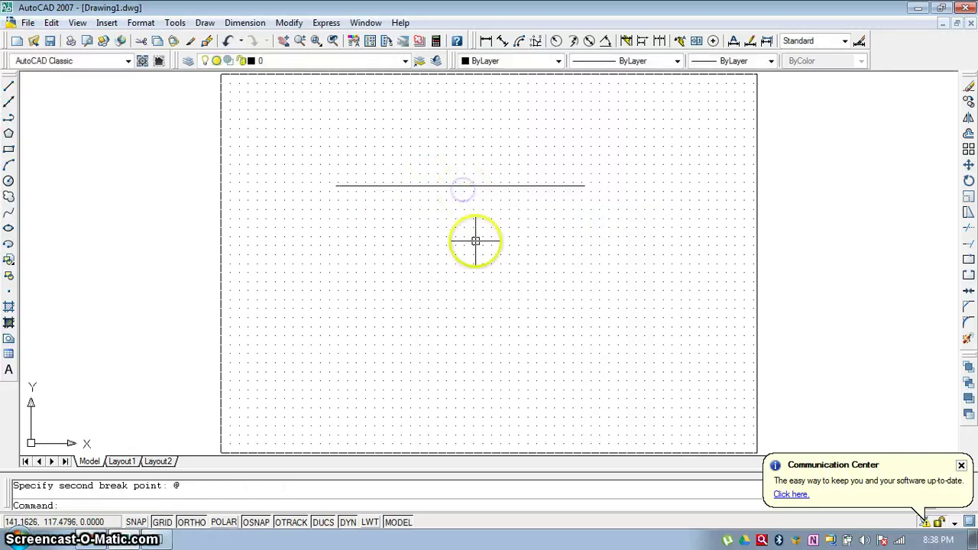
Select each half of the line to check the split, and undo the break at point
click(524, 186)
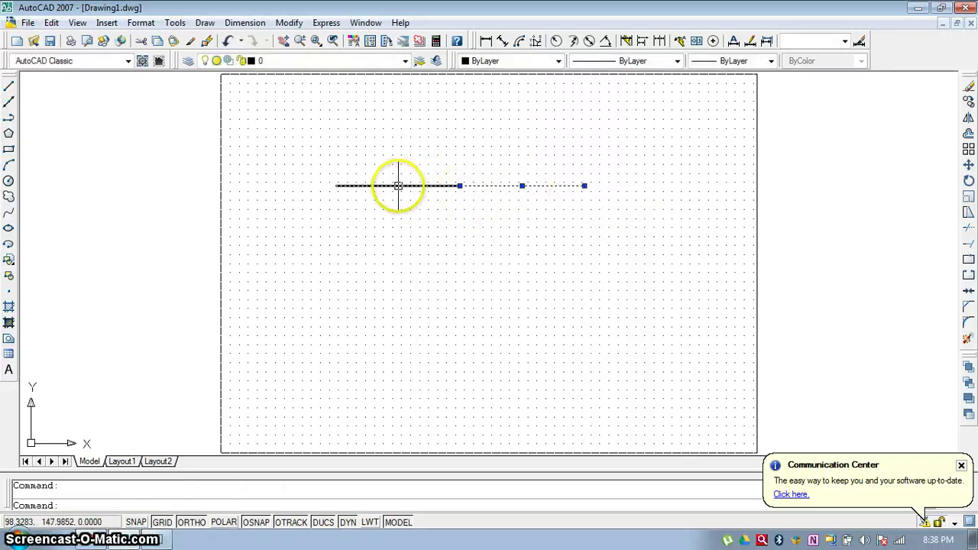
click(402, 185)
key(Escape)
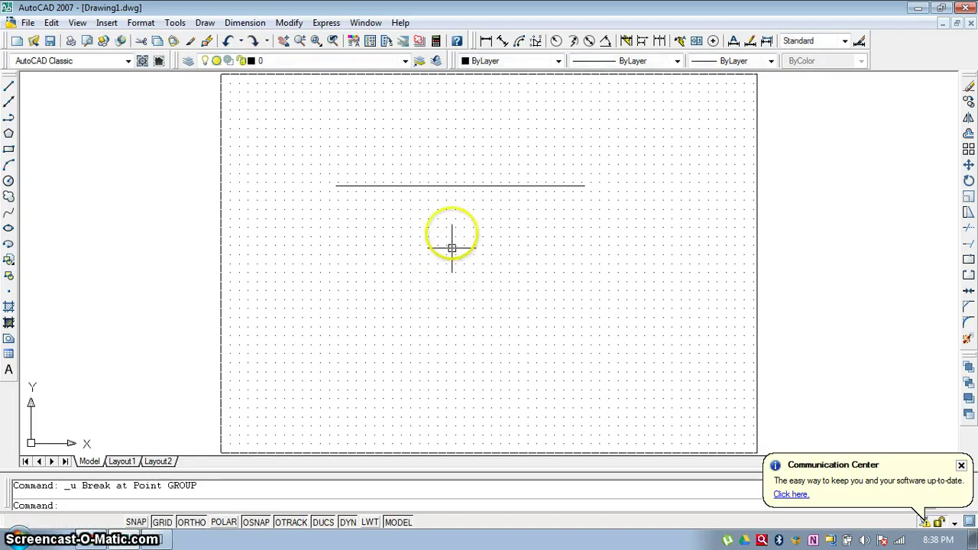
click(460, 185)
key(Escape)
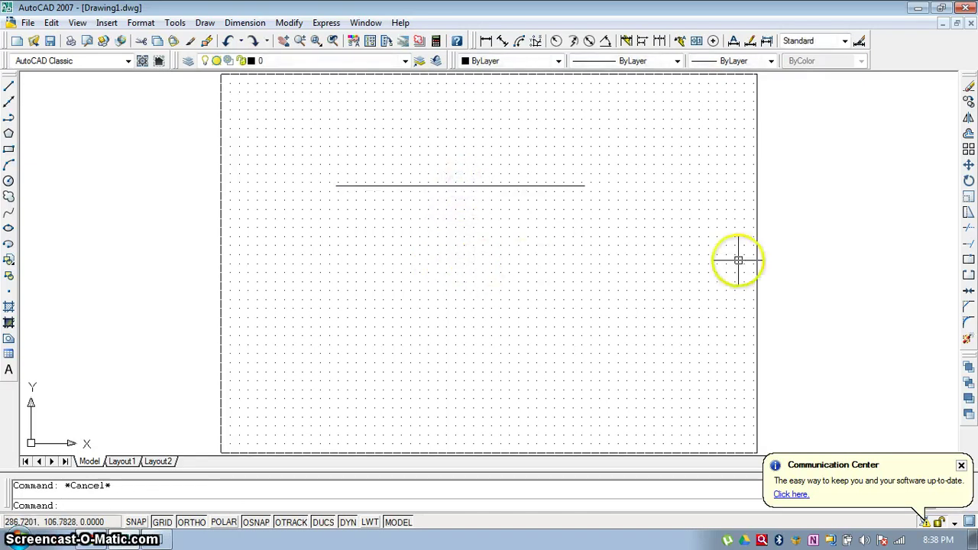
Break the horizontal line between two points around its middle, removing the central portion
click(968, 277)
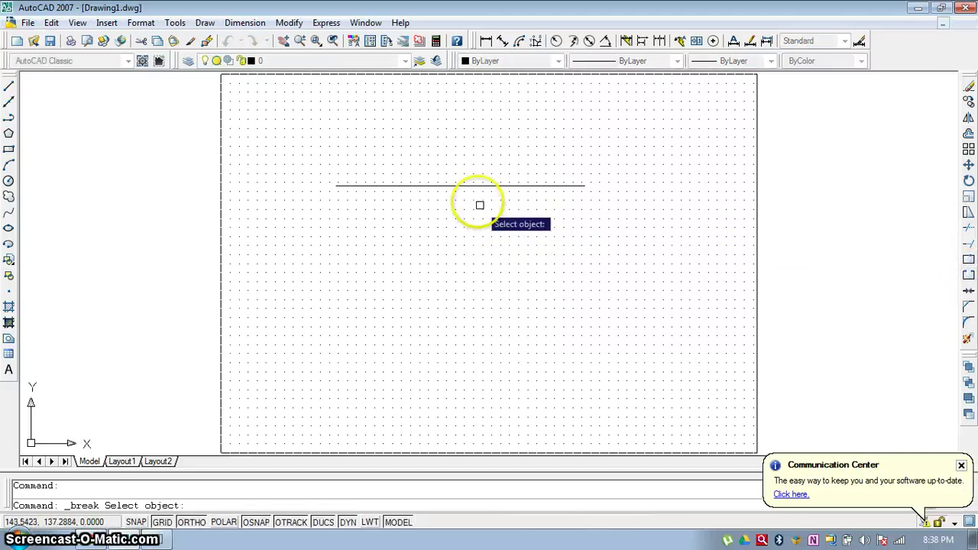
click(501, 187)
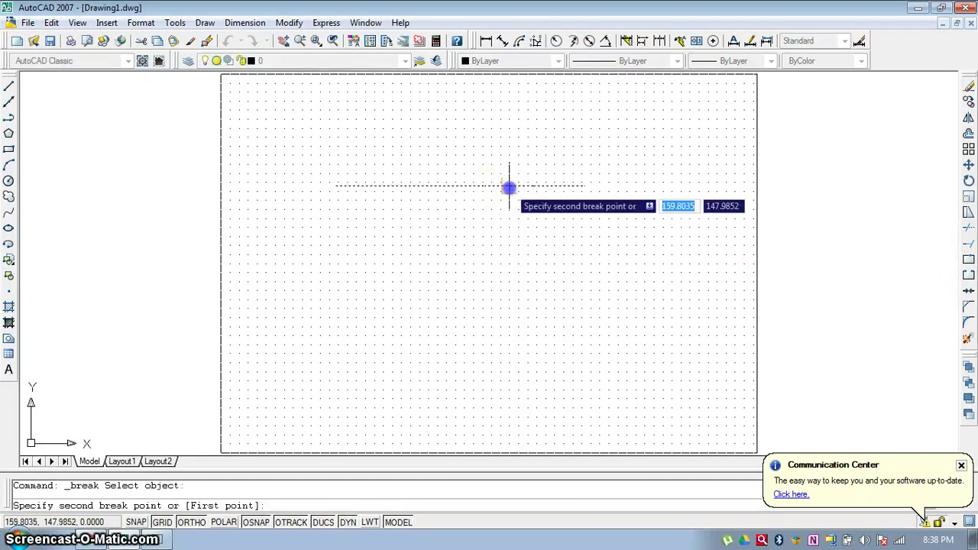
click(510, 207)
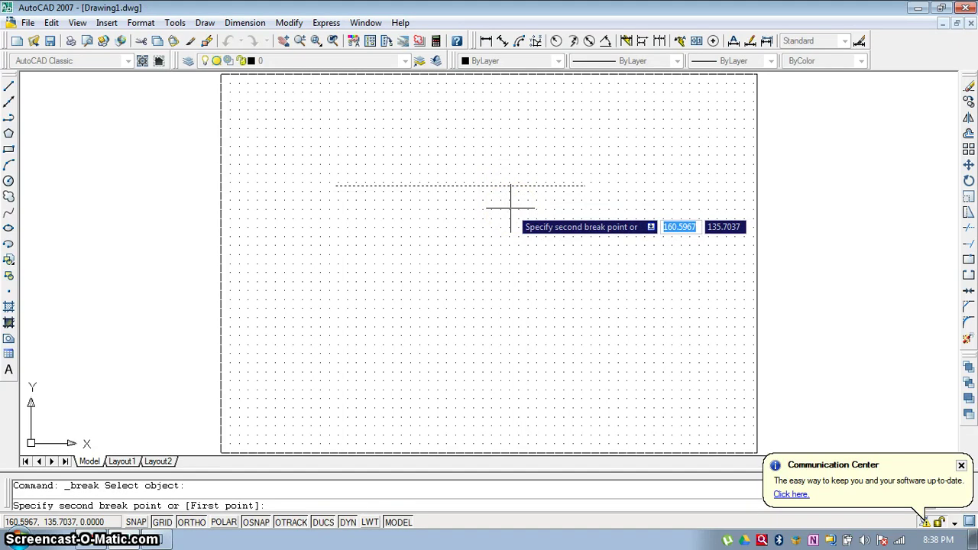
click(417, 185)
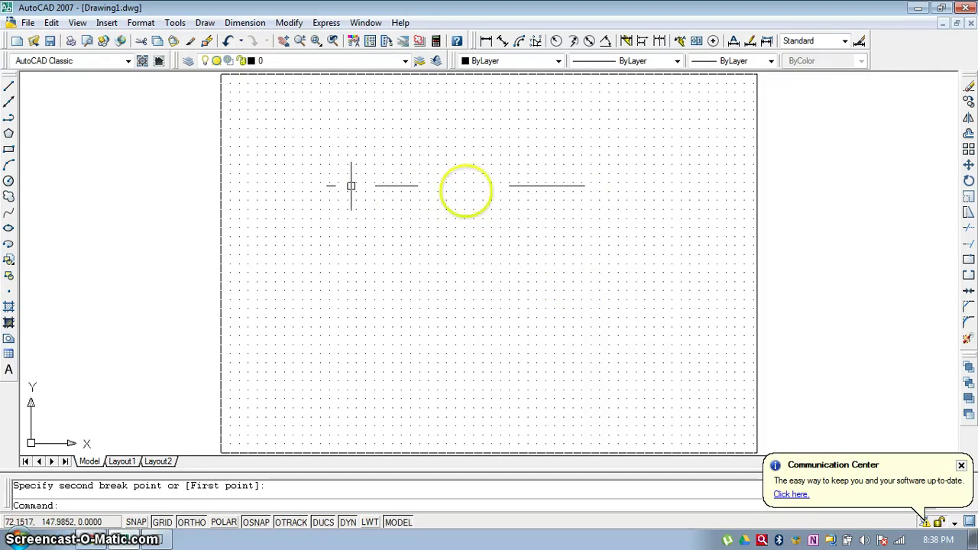
Join the left line segment to the right one, closing the gap between them
click(968, 292)
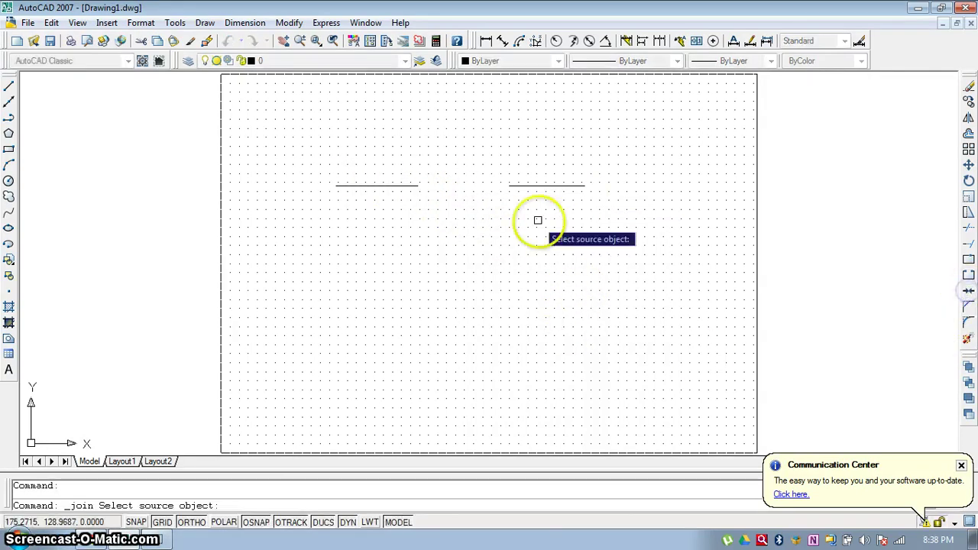
click(533, 187)
click(390, 187)
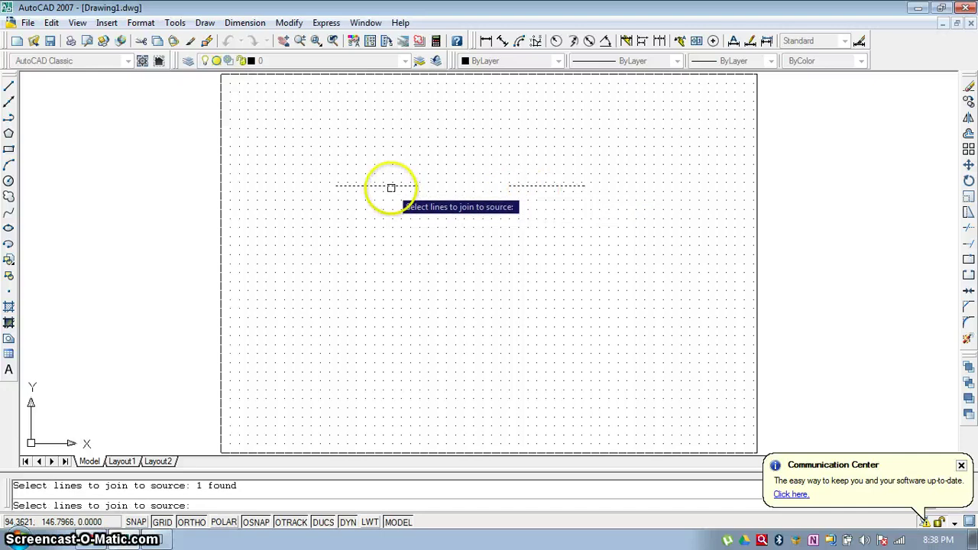
key(Return)
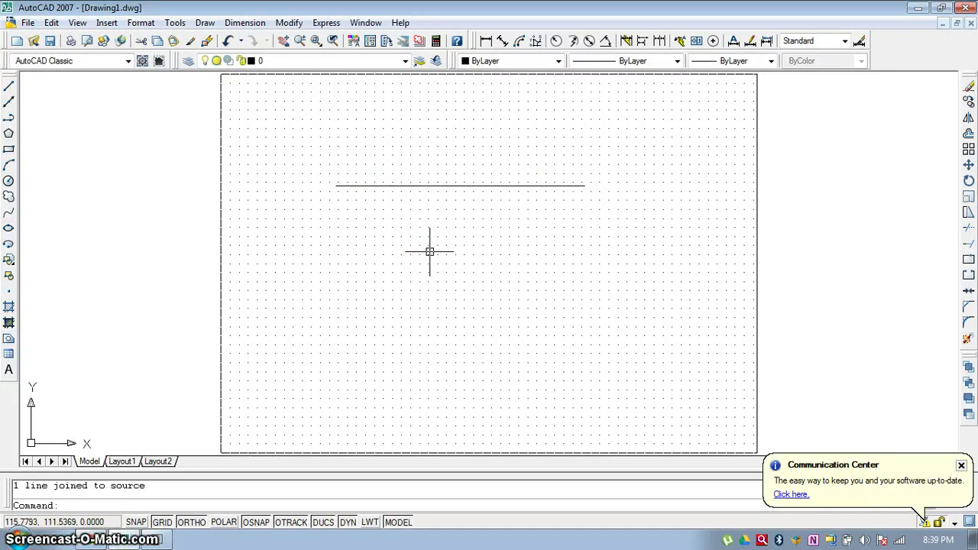
Erase the joined horizontal line
click(330, 170)
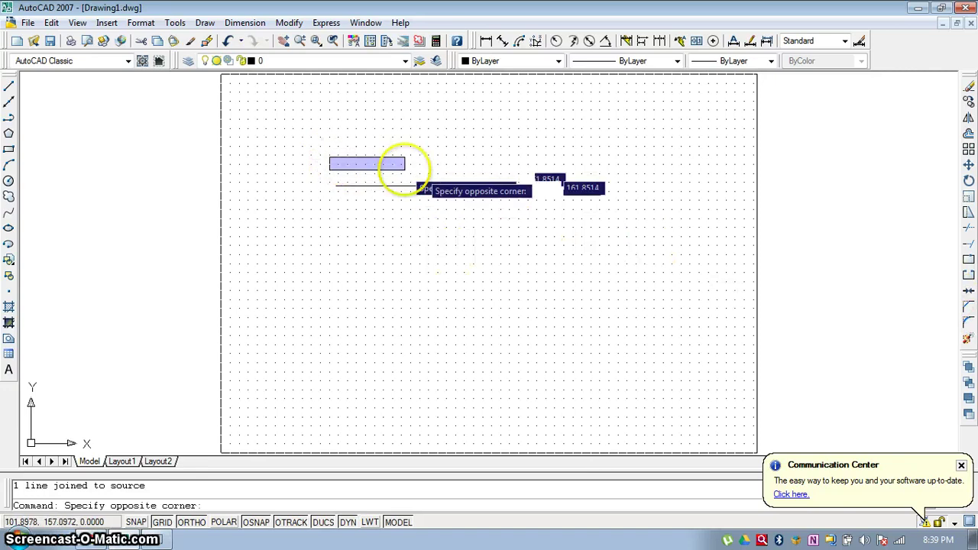
click(634, 241)
key(Delete)
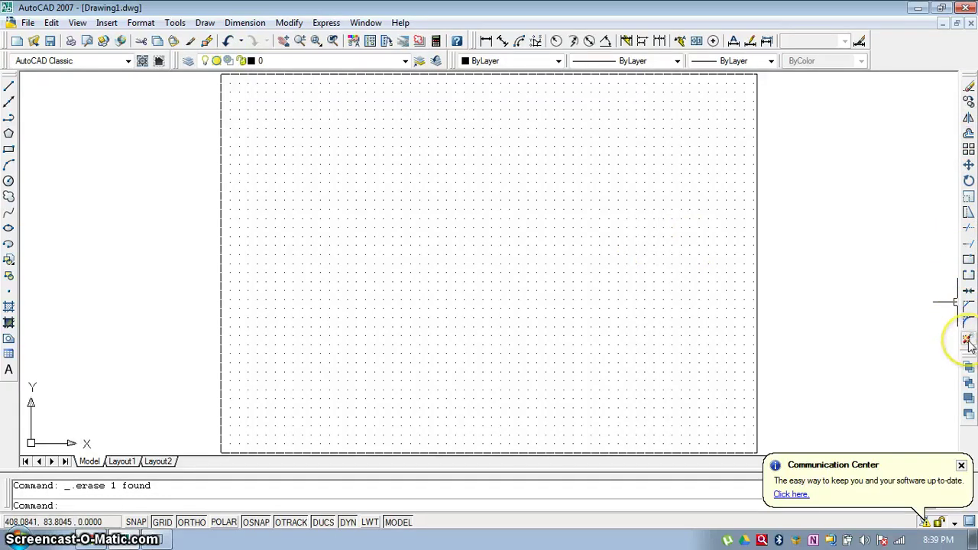
Draw a rectangle near the middle of the drawing area and test whether it selects as one object
click(8, 150)
click(398, 205)
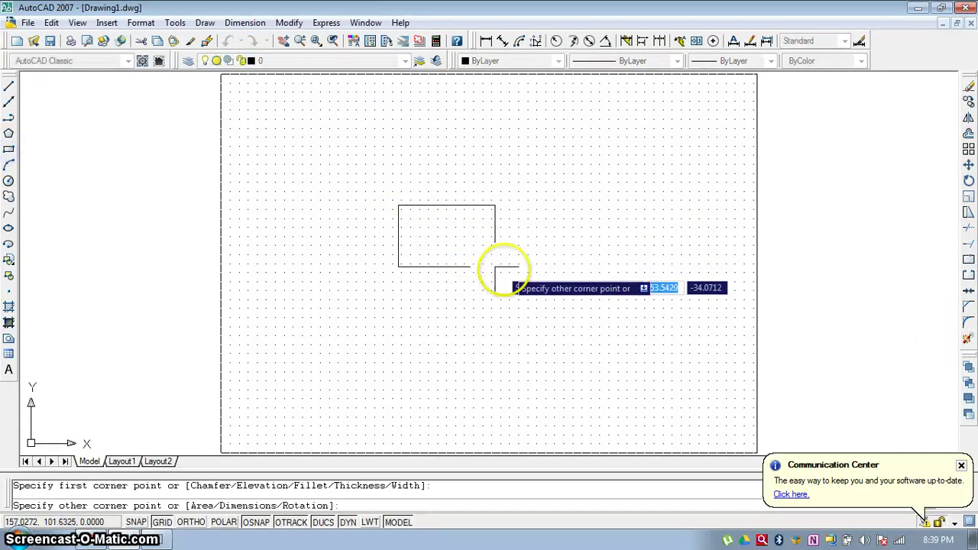
click(570, 318)
click(572, 274)
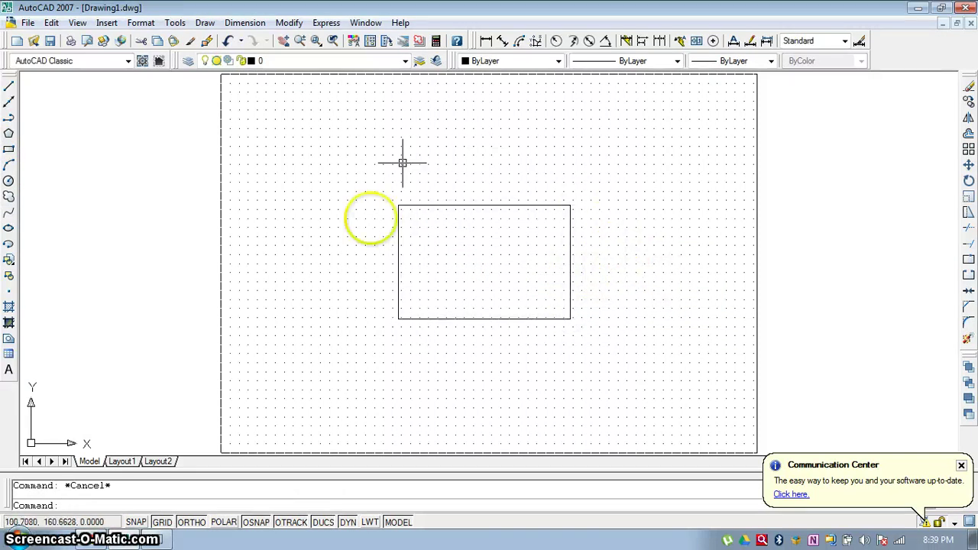
click(570, 261)
key(Escape)
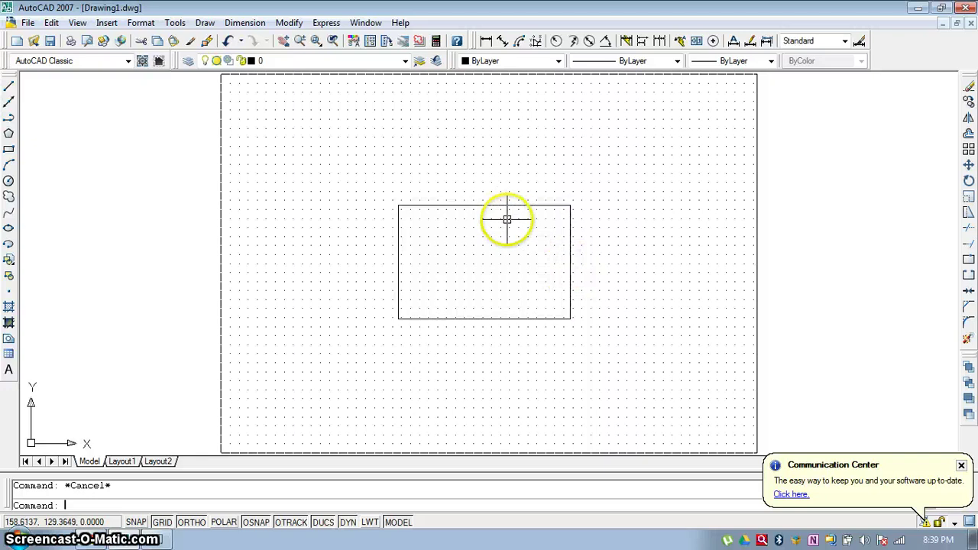
Explode the rectangle into individual line segments
click(968, 340)
click(573, 246)
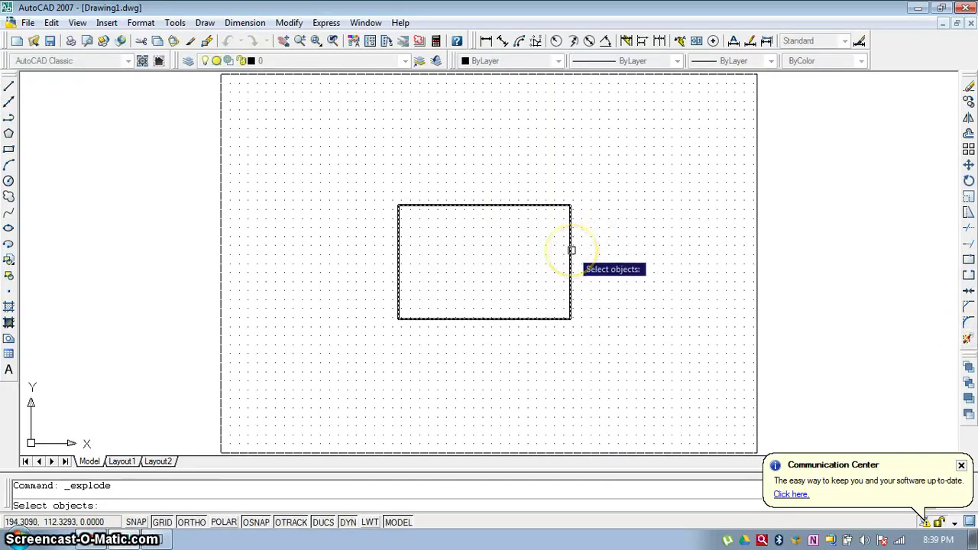
click(572, 249)
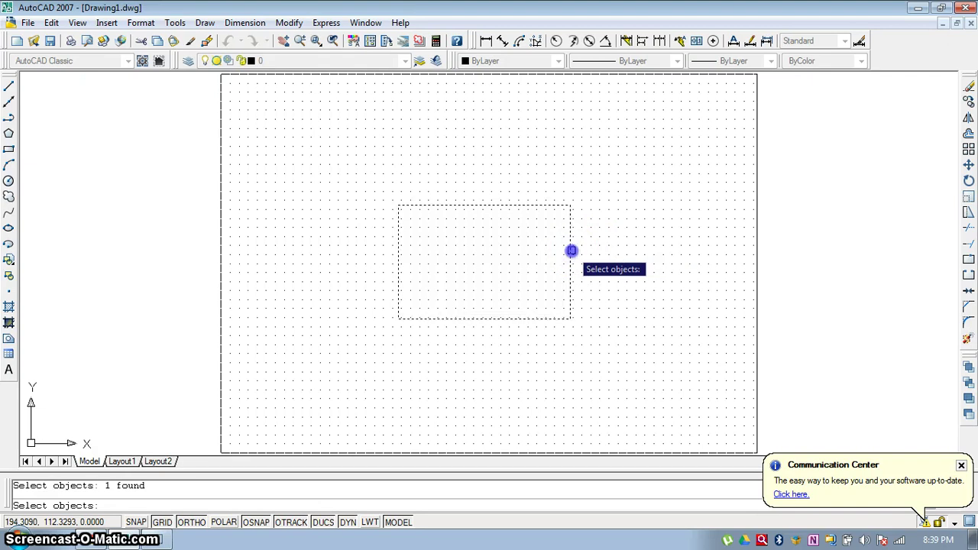
right_click(578, 252)
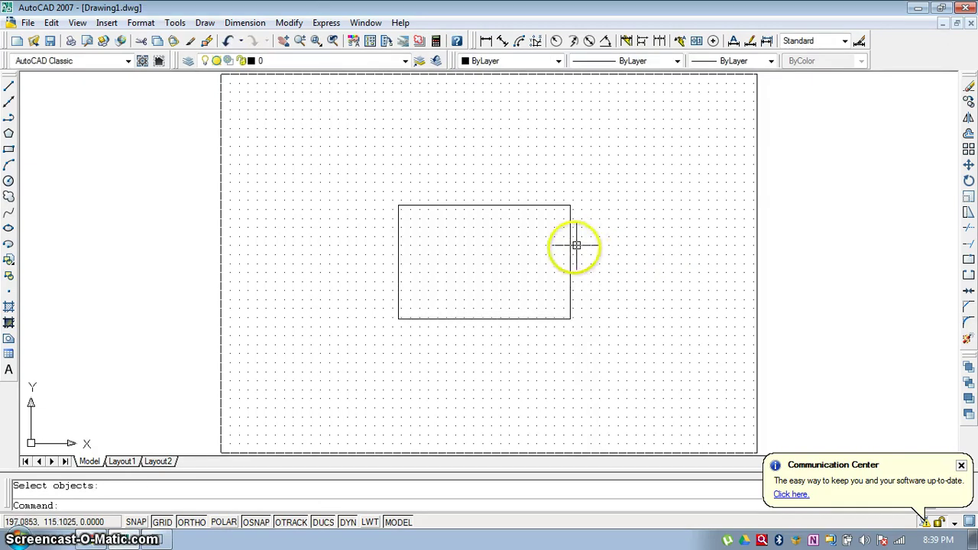
Select the exploded rectangle's four sides one by one to check that they are separate, and clear the selection
click(570, 250)
click(524, 206)
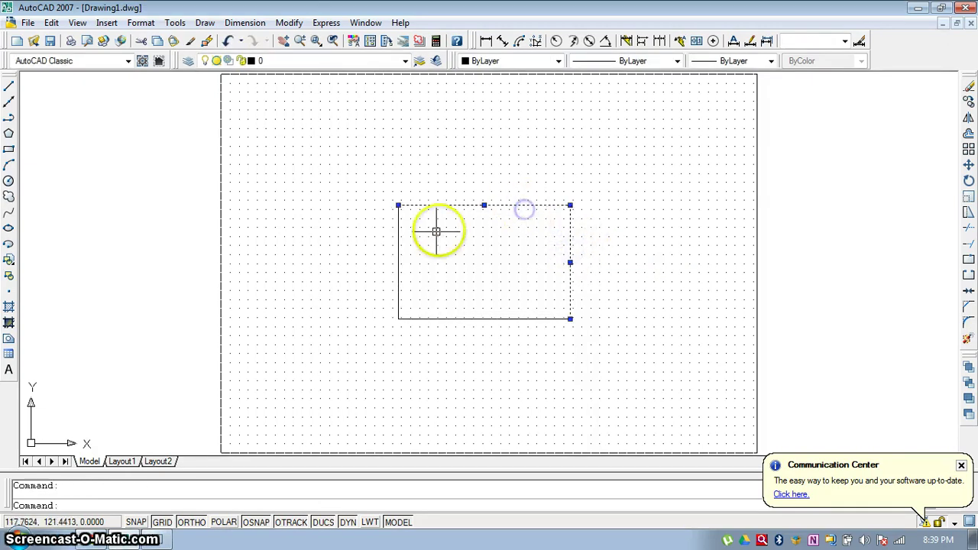
click(397, 264)
click(495, 316)
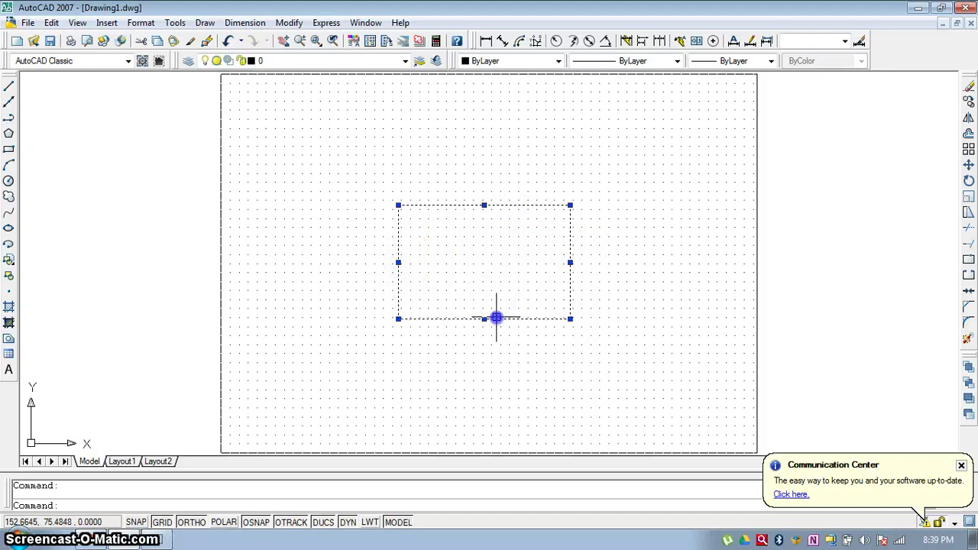
click(349, 175)
click(597, 359)
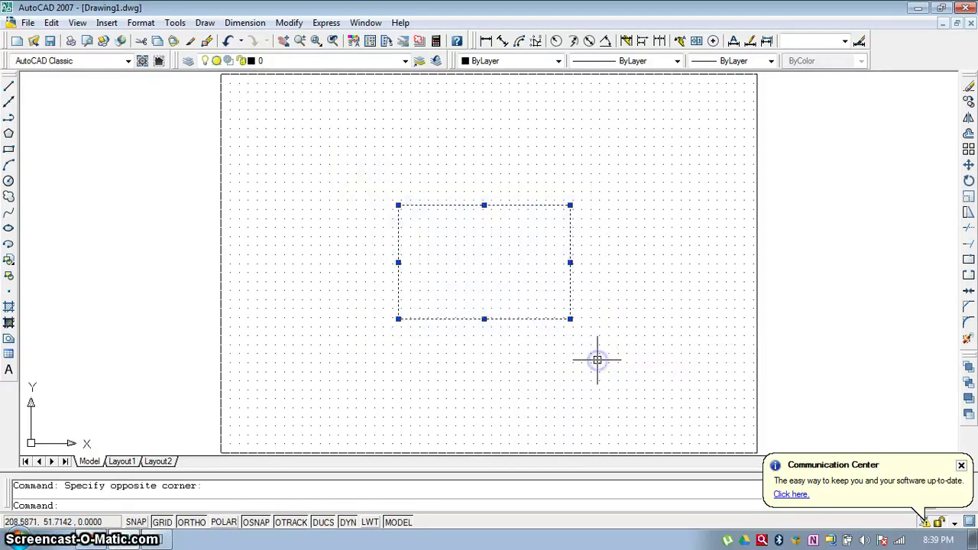
key(Escape)
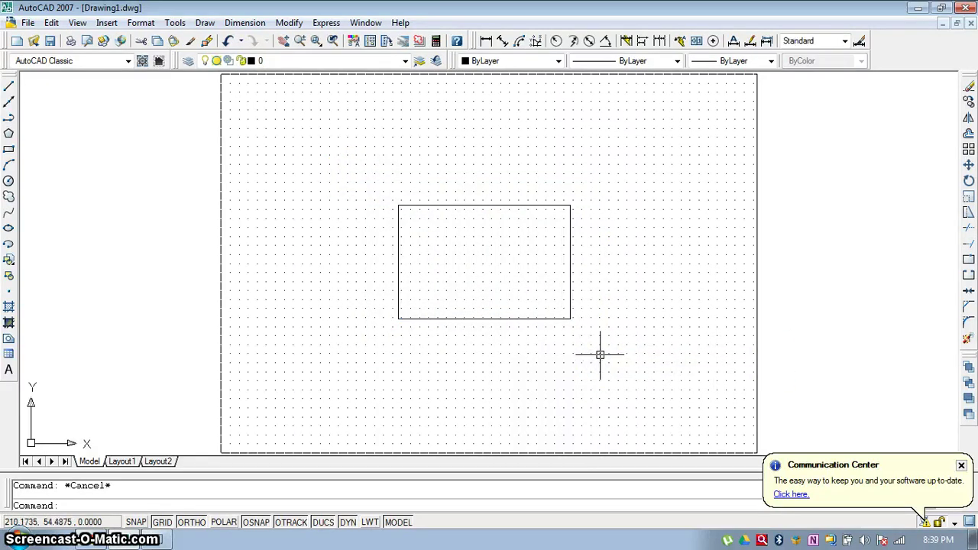